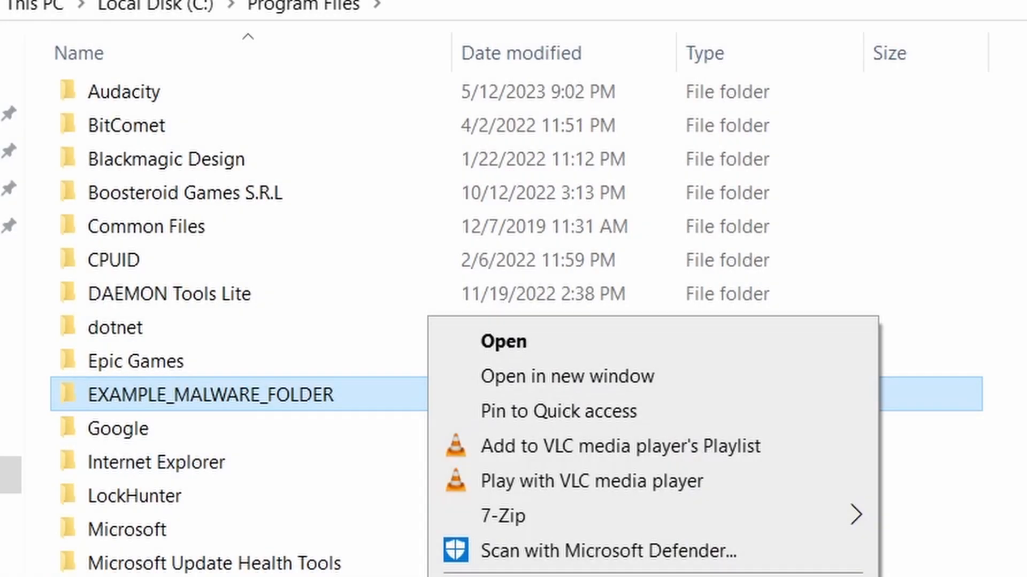
Step: Try to delete EXAMPLE_MALWARE_FOLDER from Program Files, and retry the deletion
{"action": "key", "text": "Delete"}
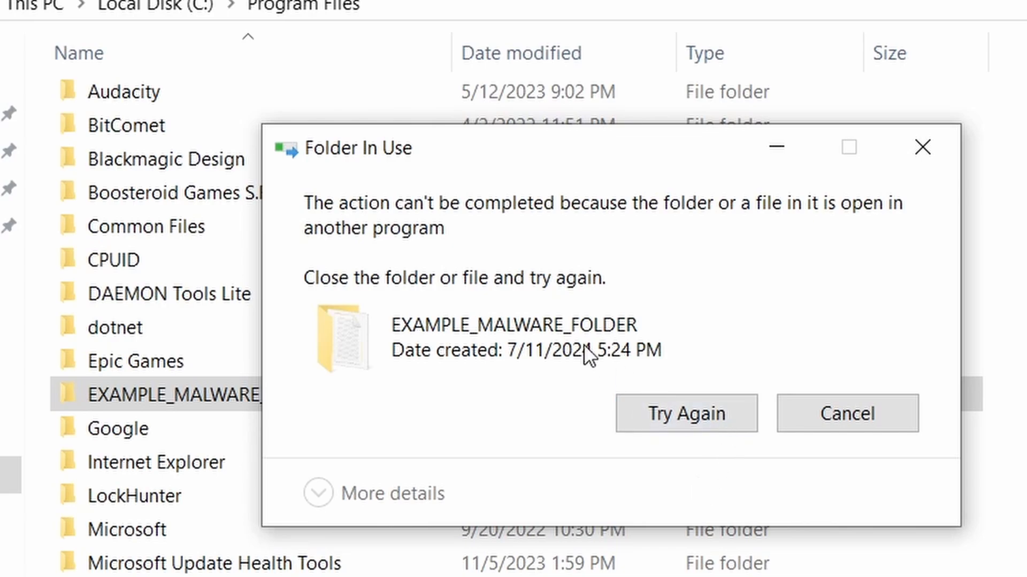
{"action": "left_click", "coordinate": [674, 419]}
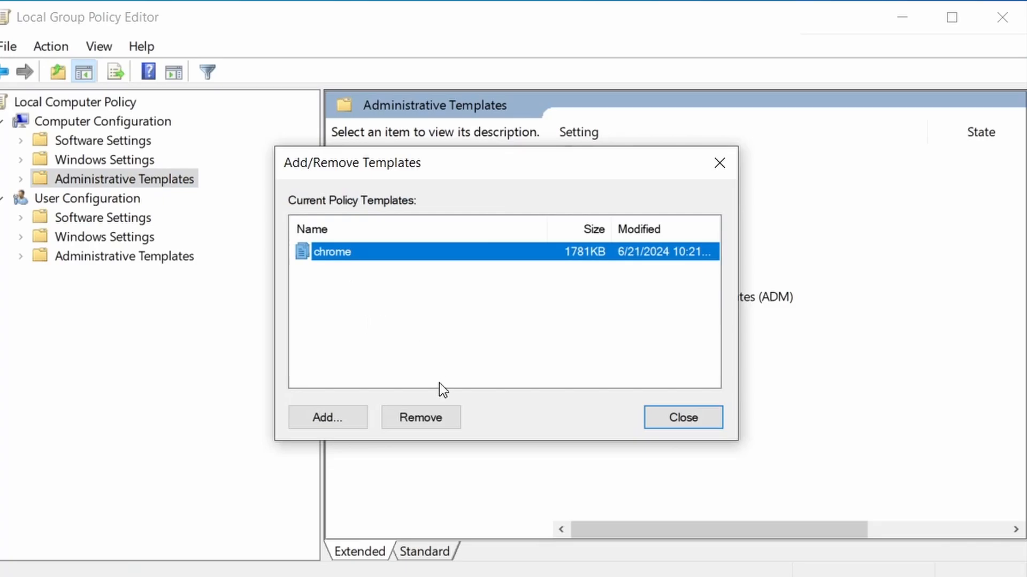
Step: Remove the chrome policy template from the computer's Administrative Templates and close the template list
{"action": "left_click", "coordinate": [432, 416]}
{"action": "left_click", "coordinate": [716, 417]}
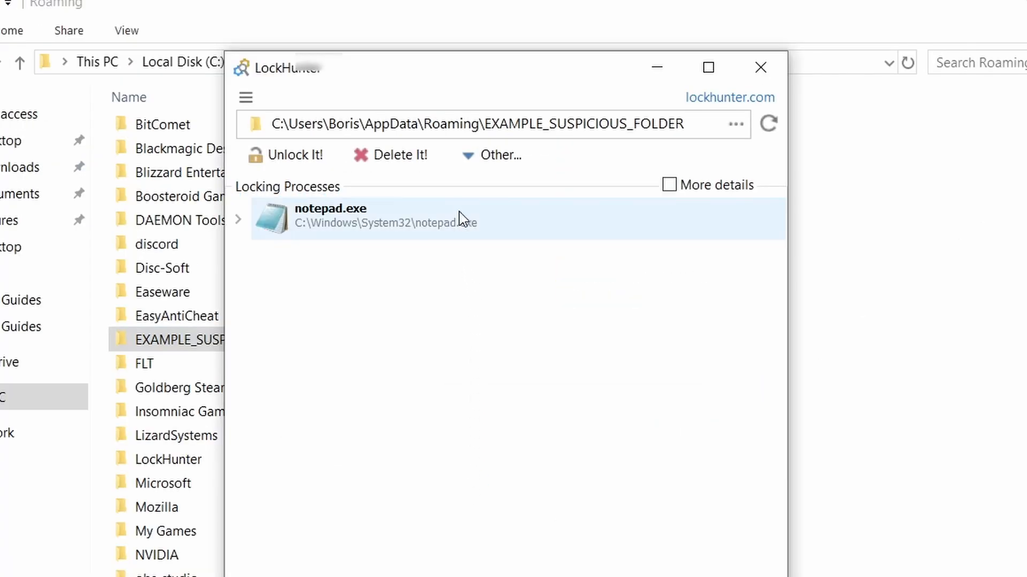
Step: Start deleting the locked EXAMPLE_SUSPICIOUS_FOLDER in AppData Roaming with LockHunter
{"action": "left_click", "coordinate": [419, 161]}
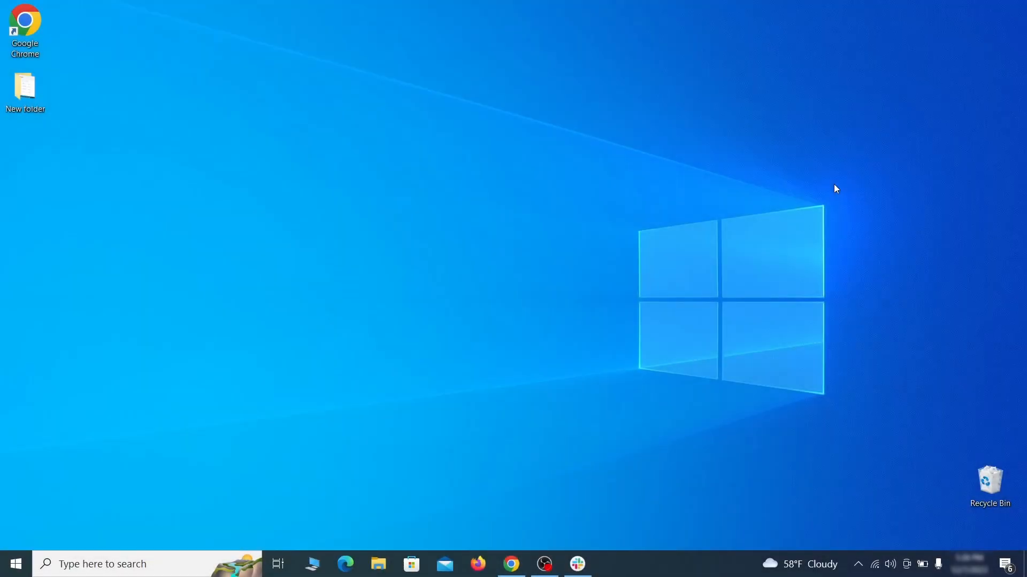
Step: Open the Apps & features settings and sort the installed apps by install date
{"action": "key", "text": "super"}
{"action": "type", "text": "apps"}
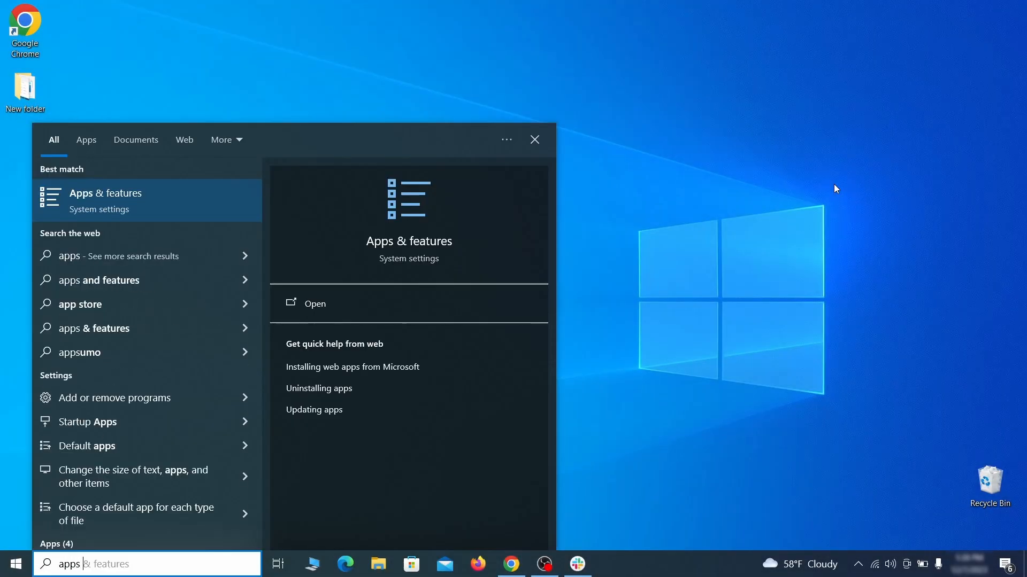
{"action": "type", "text": " & features"}
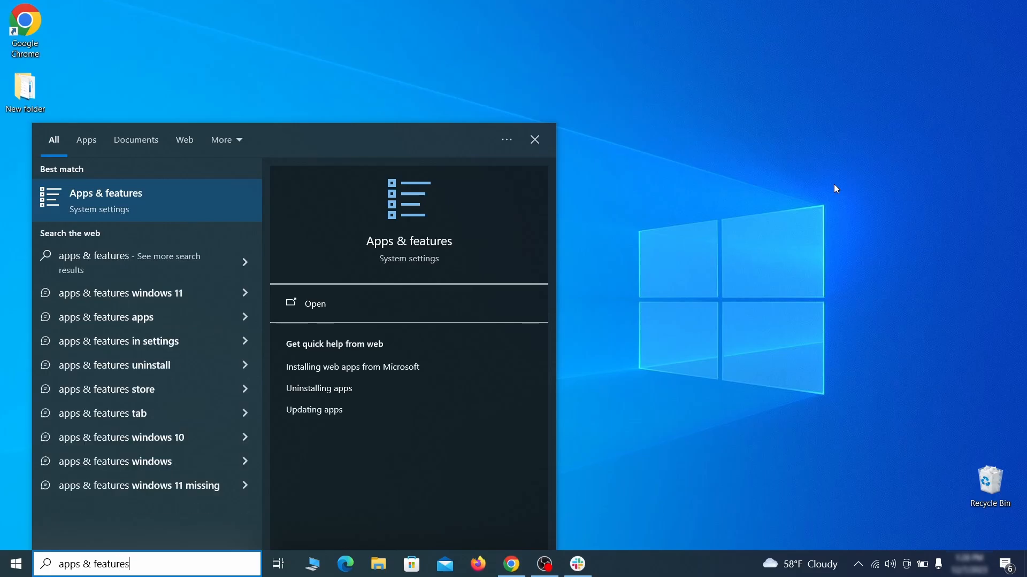
{"action": "key", "text": "Return"}
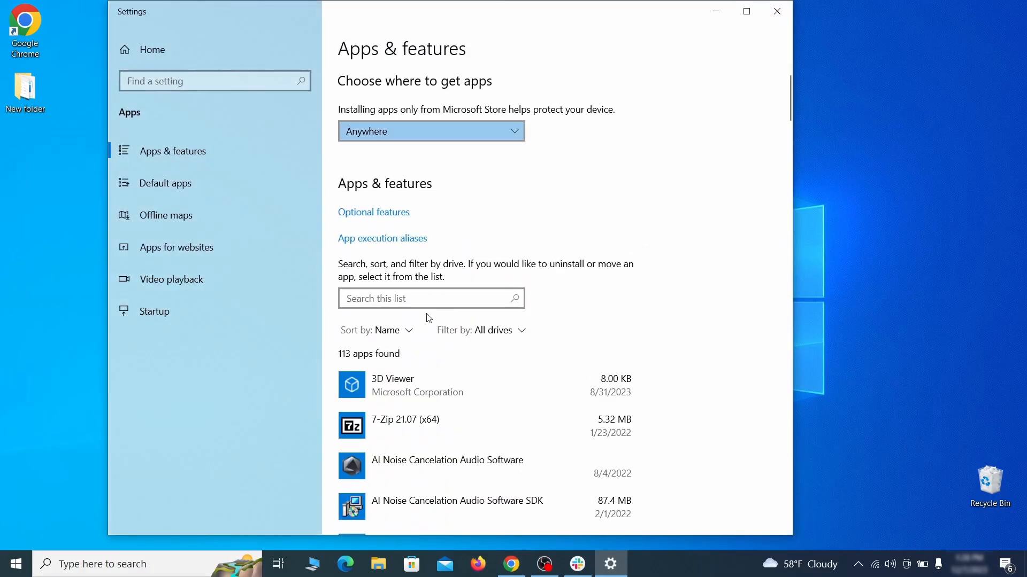
{"action": "left_click", "coordinate": [406, 331]}
{"action": "left_click", "coordinate": [400, 400]}
{"action": "scroll", "coordinate": [673, 293], "scroll_direction": "down", "scroll_amount": 2}
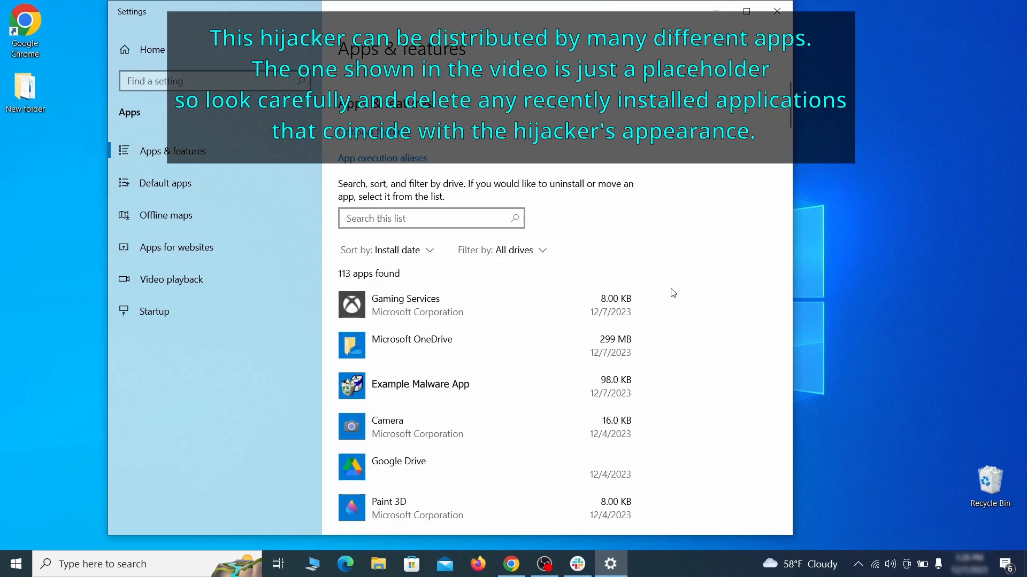
Step: Uninstall Example Malware App, finish its uninstall wizard and close Settings
{"action": "left_click", "coordinate": [523, 380]}
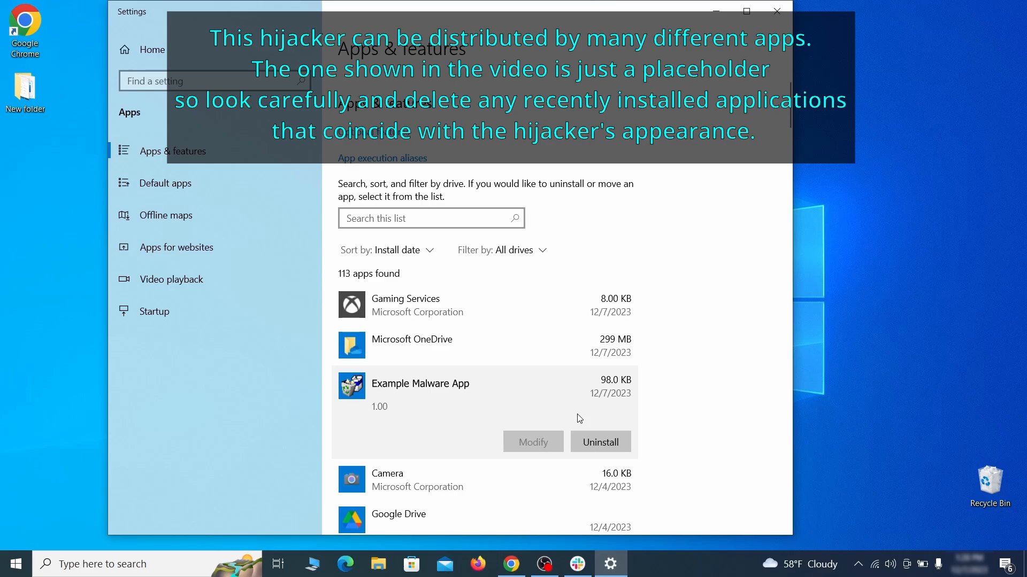
{"action": "left_click", "coordinate": [612, 439]}
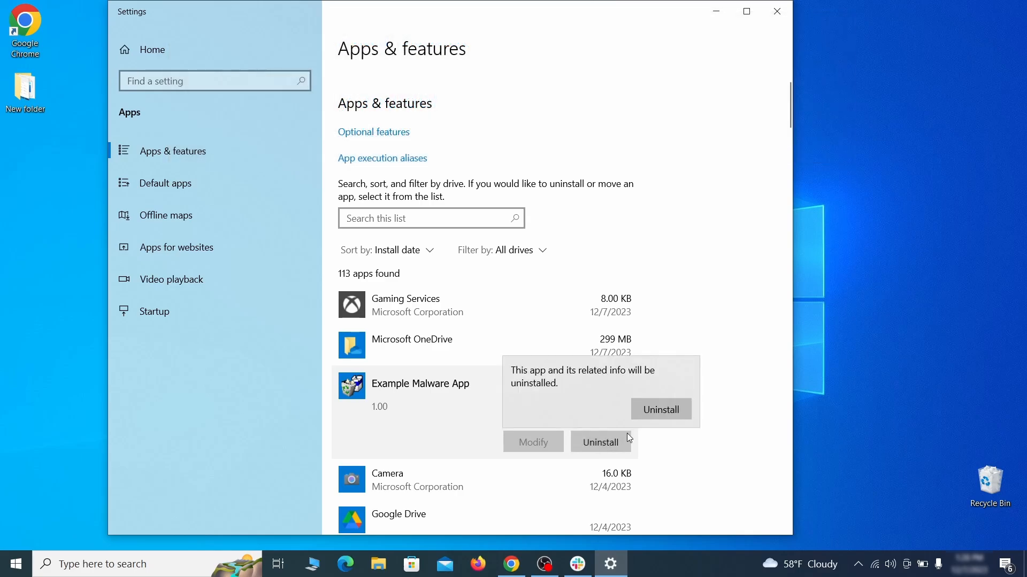
{"action": "left_click", "coordinate": [663, 410]}
{"action": "left_click", "coordinate": [610, 409]}
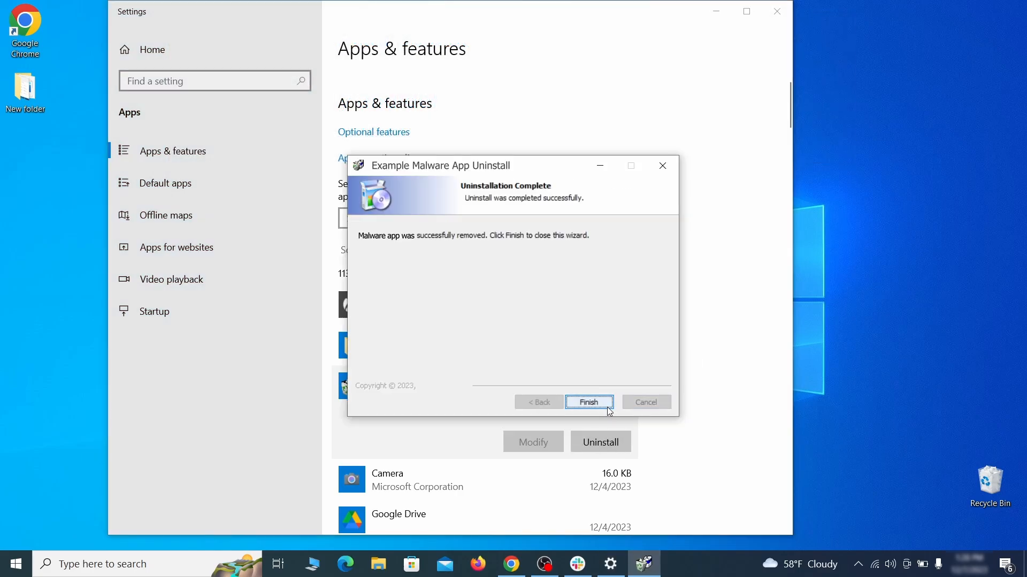
{"action": "left_click", "coordinate": [787, 16]}
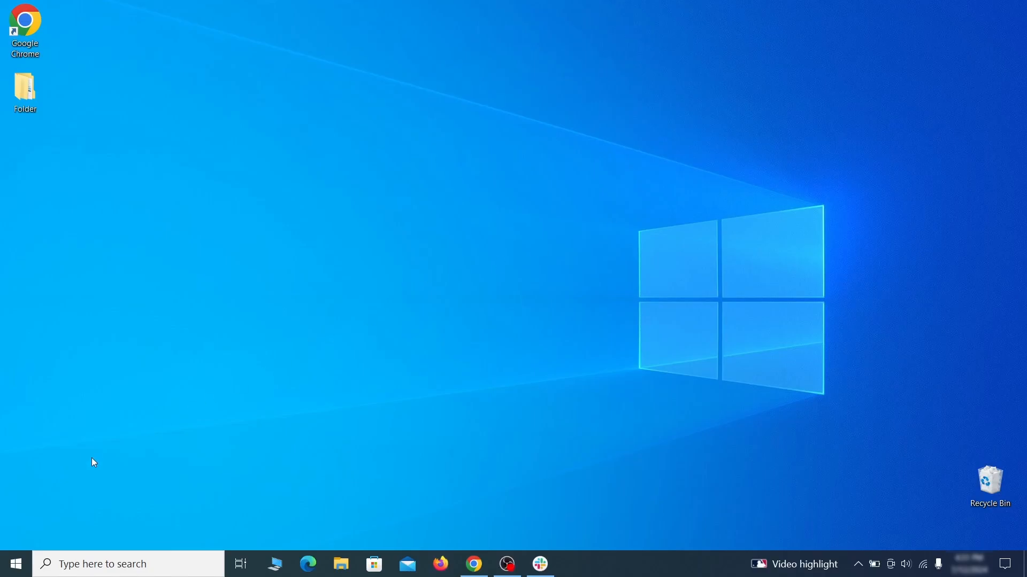
Step: Open the folder options and set File Explorer to show hidden files, folders, and drives
{"action": "left_click", "coordinate": [17, 564]}
{"action": "type", "text": "fol"}
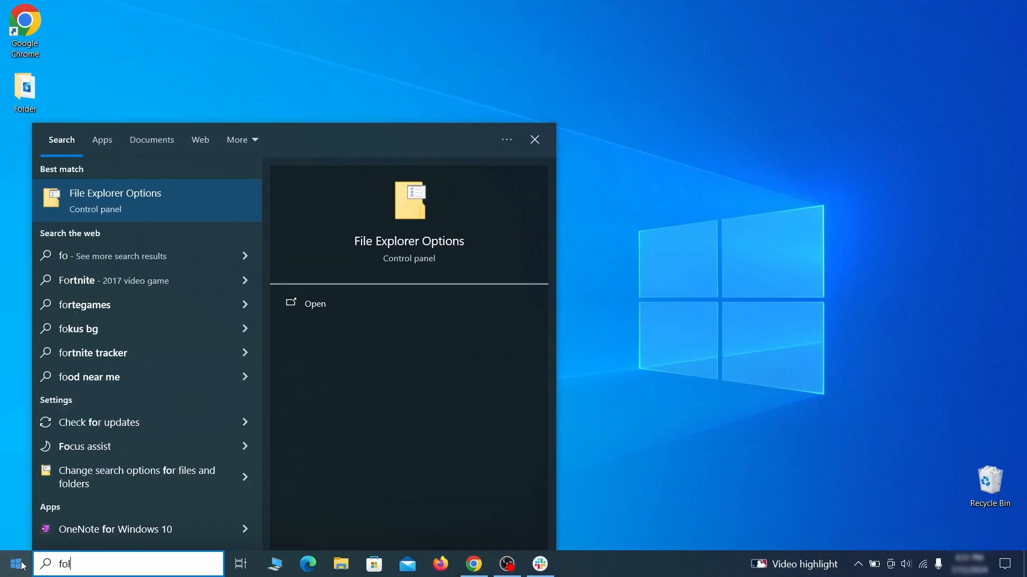
{"action": "type", "text": "der options"}
{"action": "key", "text": "Return"}
{"action": "left_click", "coordinate": [201, 128]}
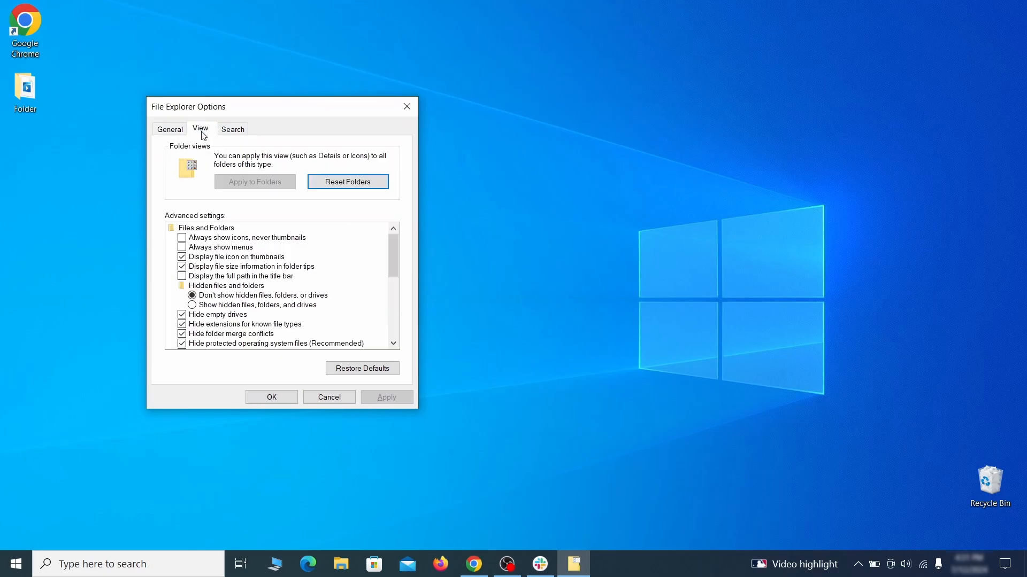
{"action": "left_click", "coordinate": [193, 306]}
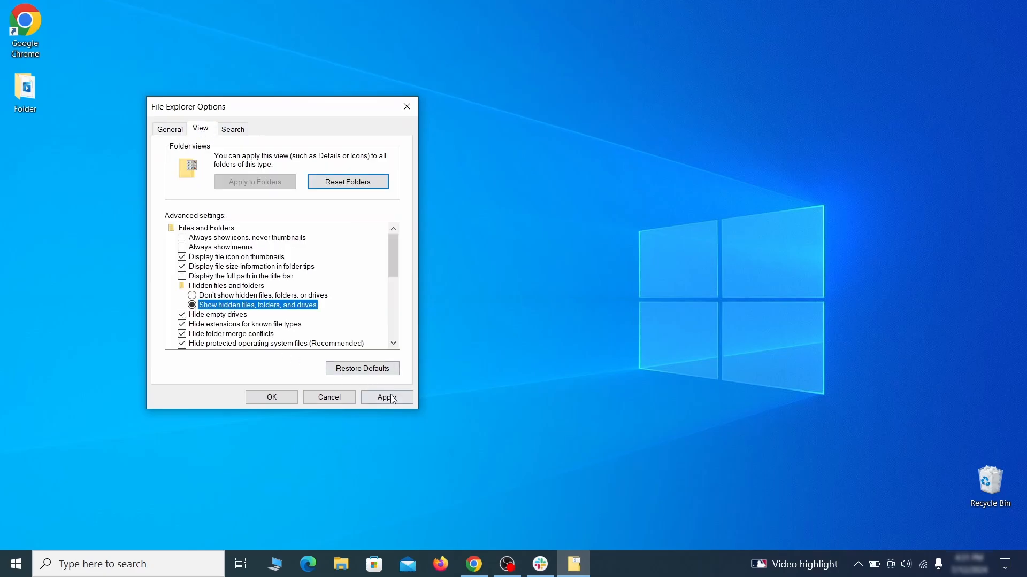
{"action": "left_click", "coordinate": [277, 398]}
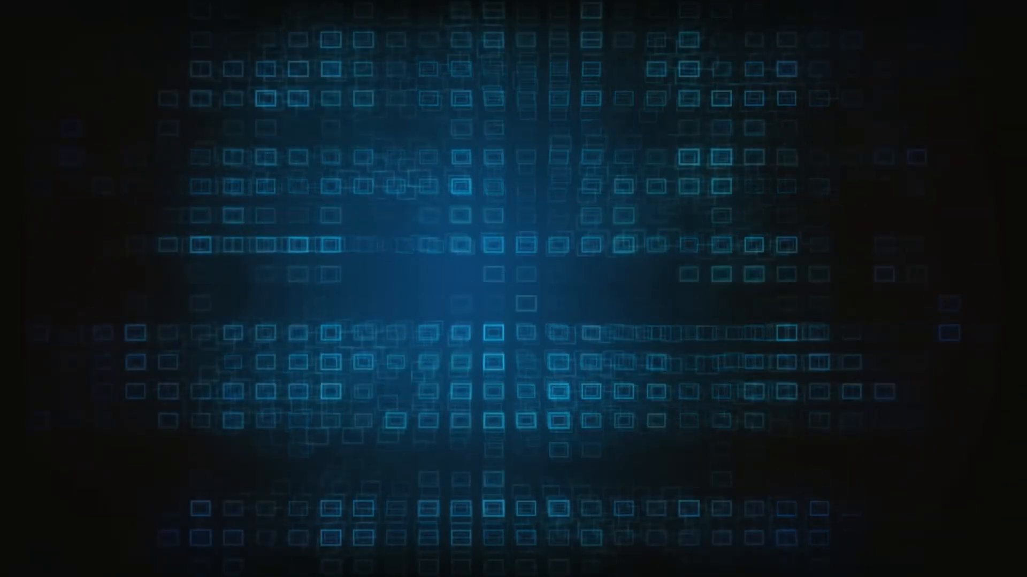
Step: Open Task Scheduler and display the tasks in the Task Scheduler Library
{"action": "type", "text": "task sc"}
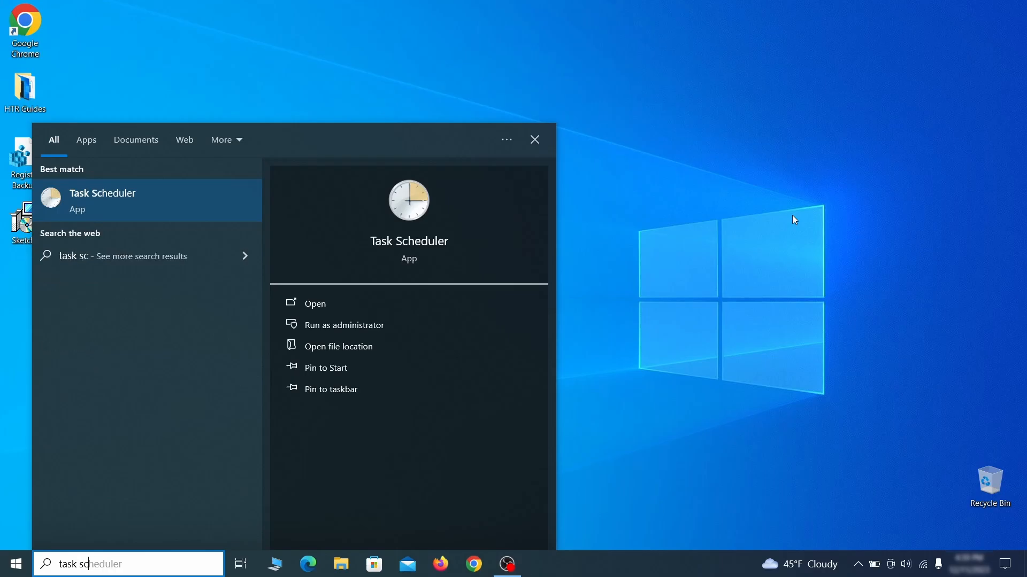
{"action": "type", "text": "heduler"}
{"action": "key", "text": "Return"}
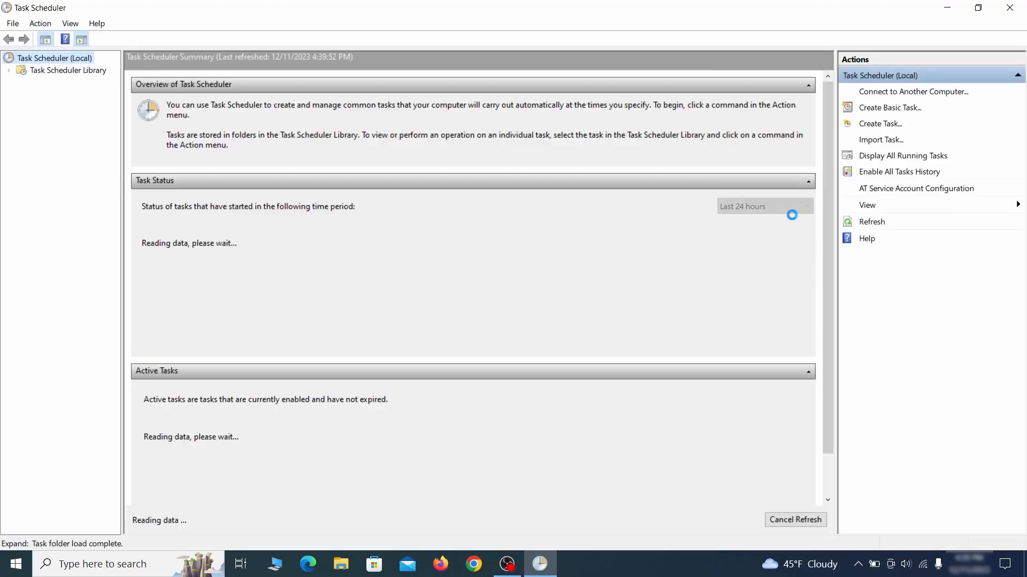
{"action": "left_click", "coordinate": [94, 70]}
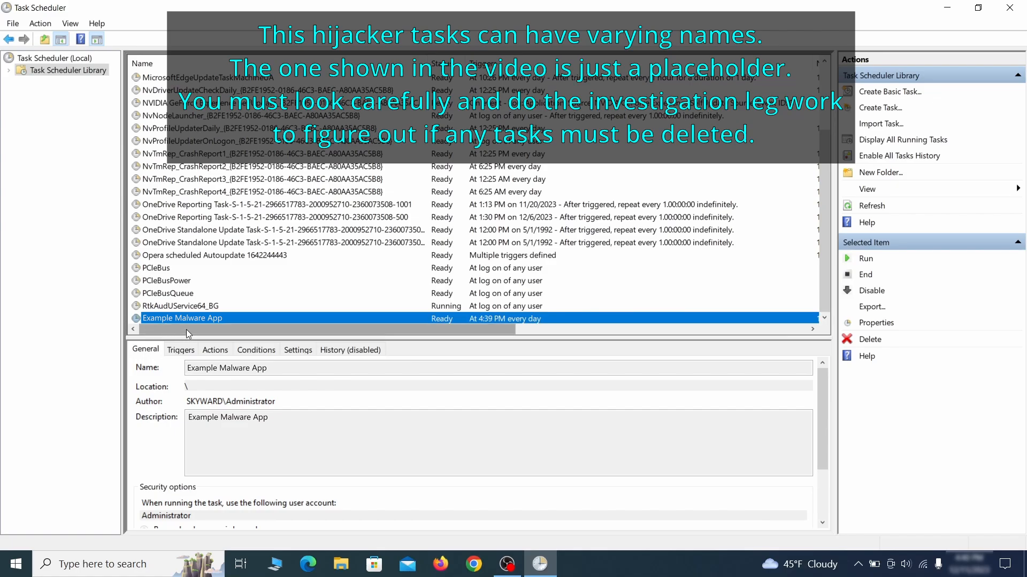
Step: Examine the triggers and actions in the properties of the Example Malware App task
{"action": "right_click", "coordinate": [295, 321]}
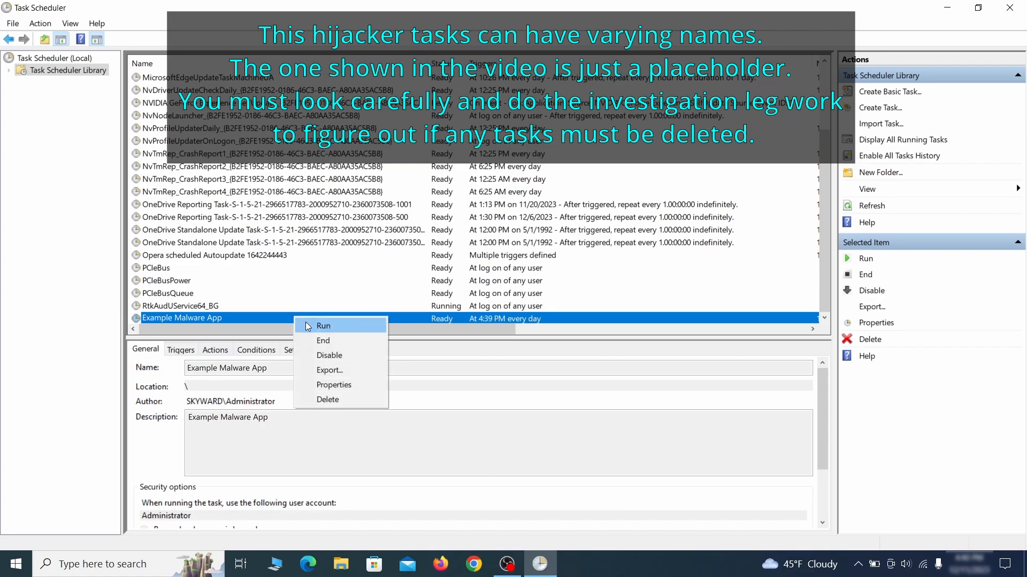
{"action": "left_click", "coordinate": [338, 390]}
{"action": "left_click", "coordinate": [117, 88]}
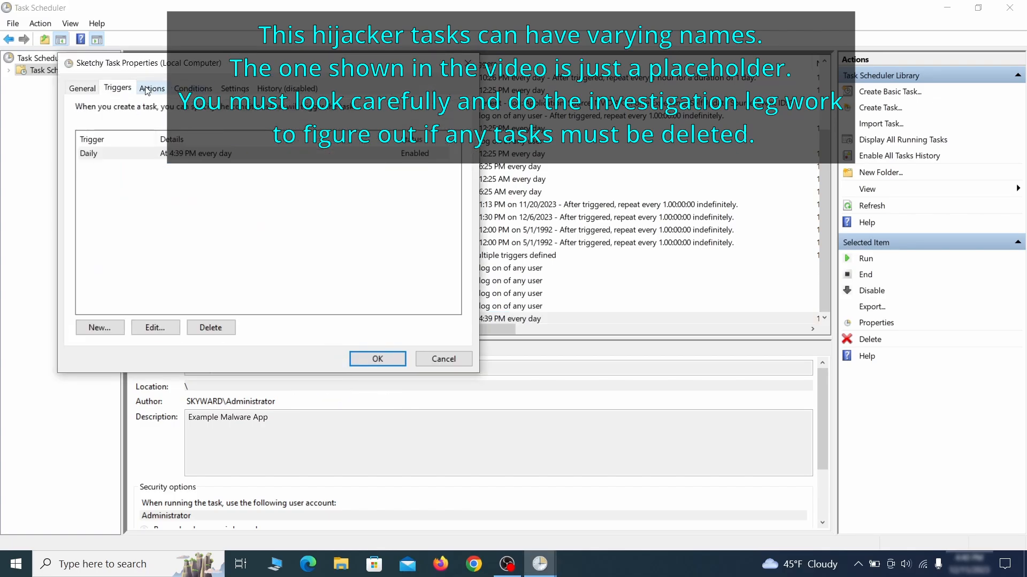
{"action": "left_click", "coordinate": [157, 89]}
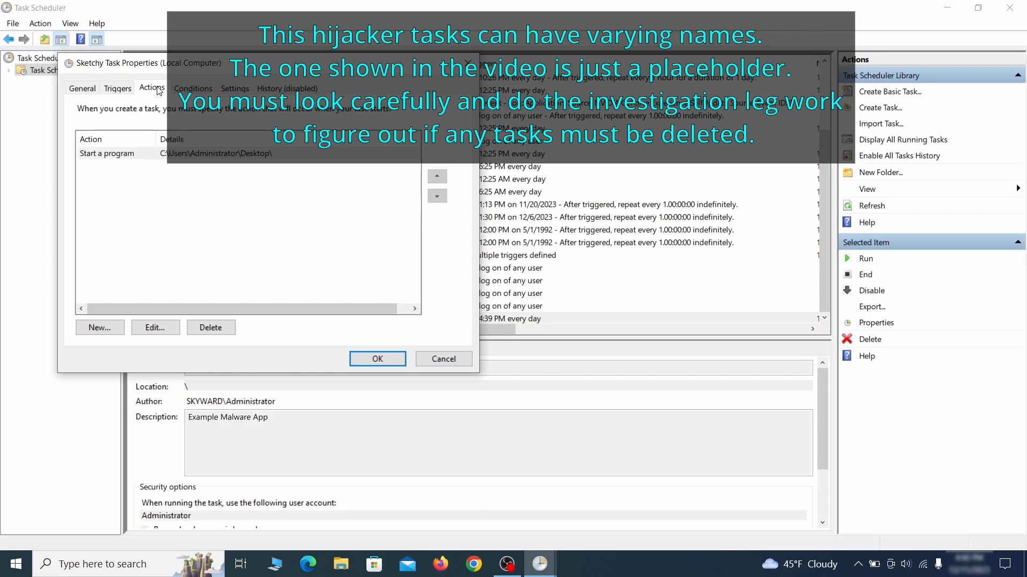
{"action": "key", "text": "Escape"}
Step: Delete the Example Malware App task from the Task Scheduler Library
{"action": "right_click", "coordinate": [329, 317]}
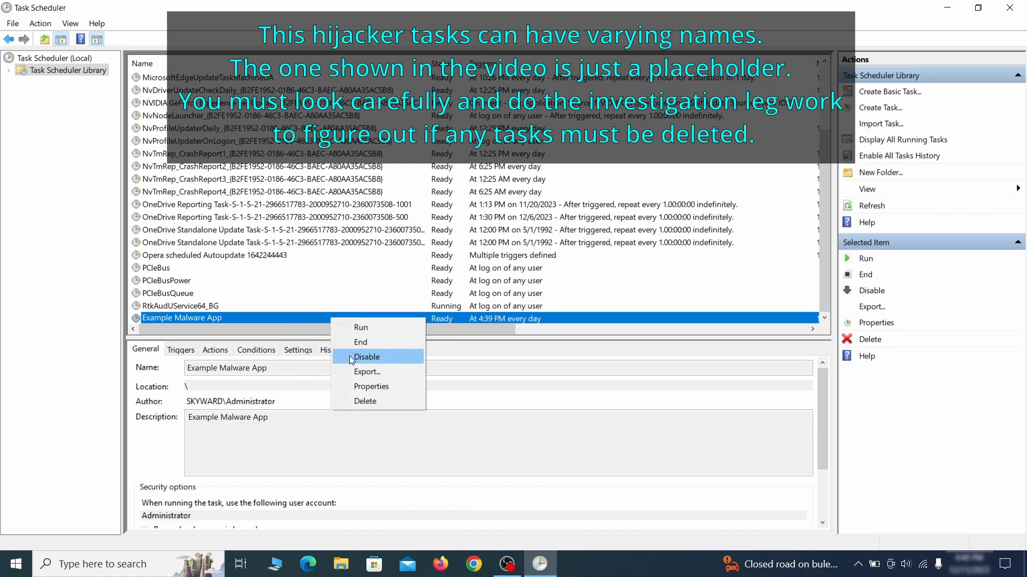
{"action": "left_click", "coordinate": [365, 401]}
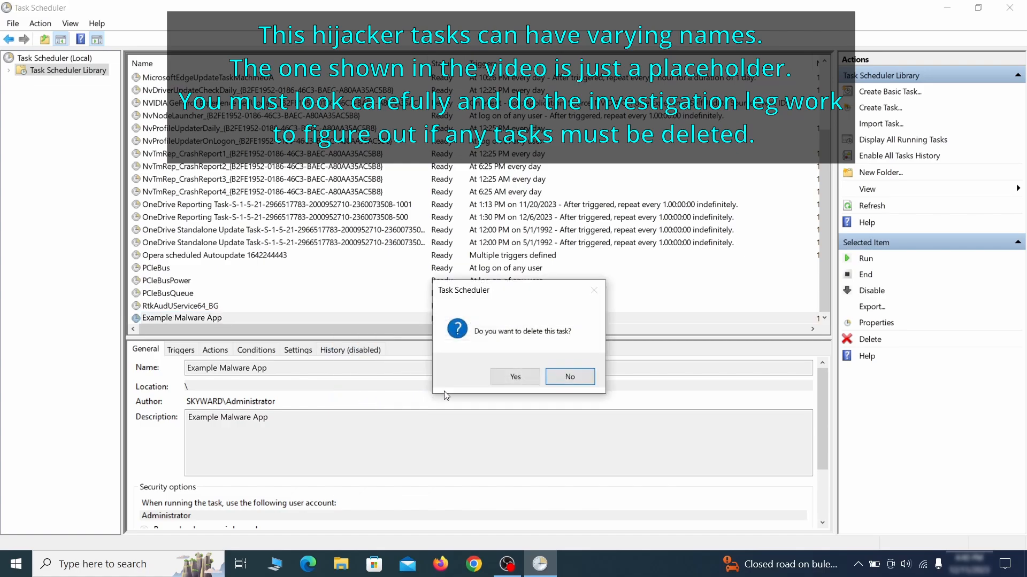
{"action": "left_click", "coordinate": [515, 377]}
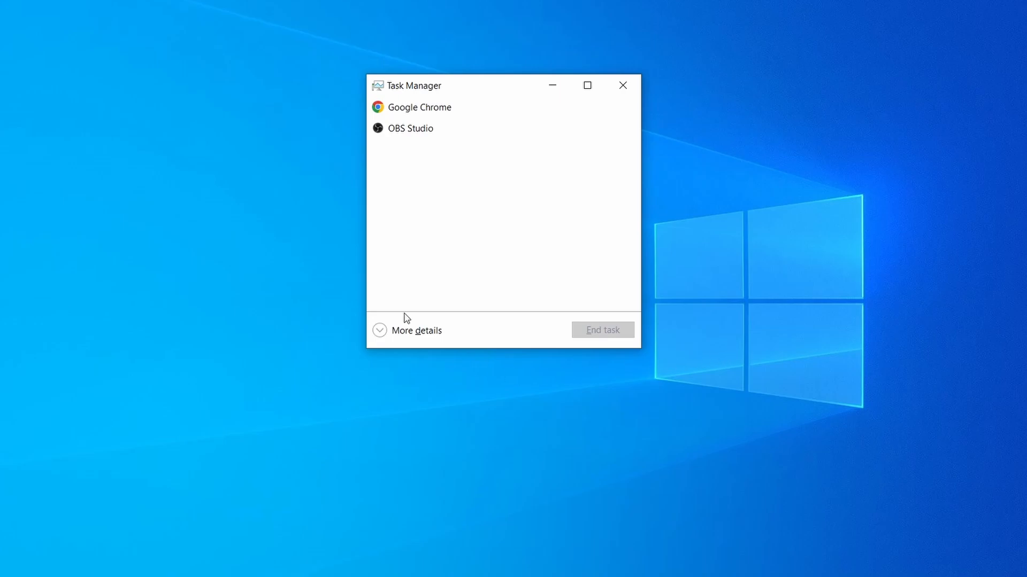
Step: Expand Task Manager to its detailed view and sort the processes by CPU, then by memory usage
{"action": "left_click", "coordinate": [380, 330]}
{"action": "left_click", "coordinate": [505, 122]}
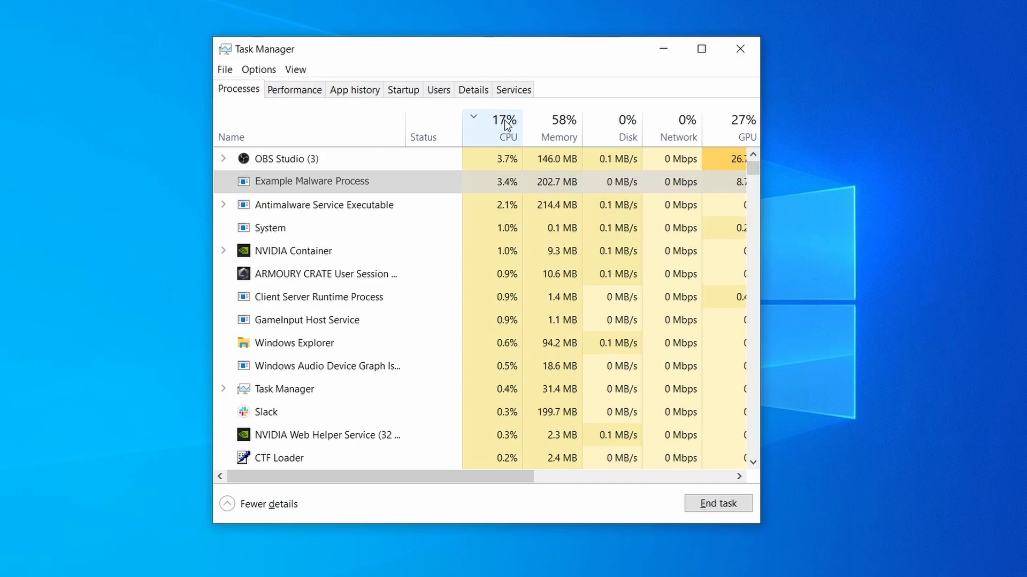
{"action": "left_click", "coordinate": [559, 126]}
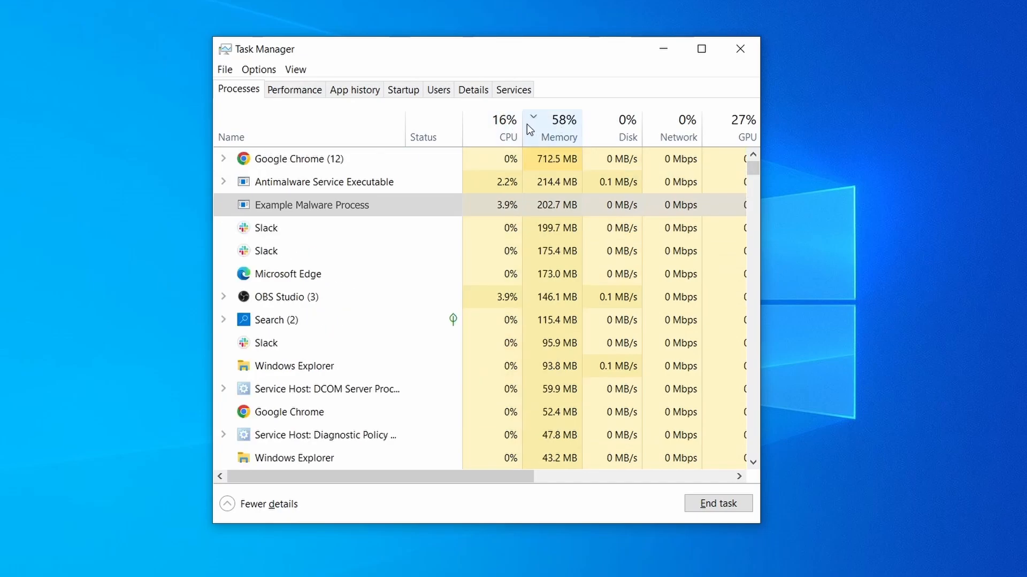
Step: Open the file location of Example Malware Process and delete all files in its folder
{"action": "right_click", "coordinate": [490, 204]}
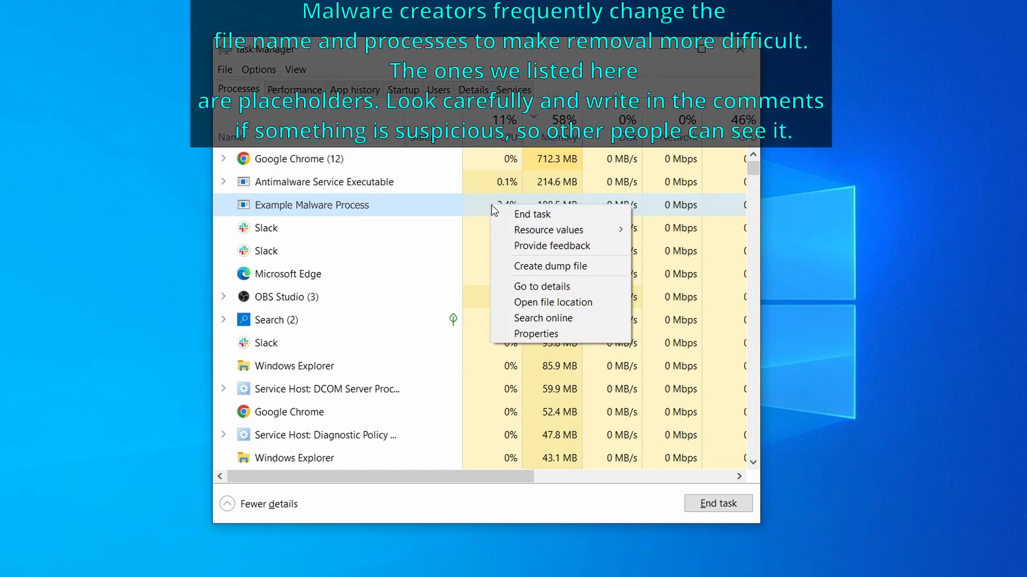
{"action": "left_click", "coordinate": [555, 303]}
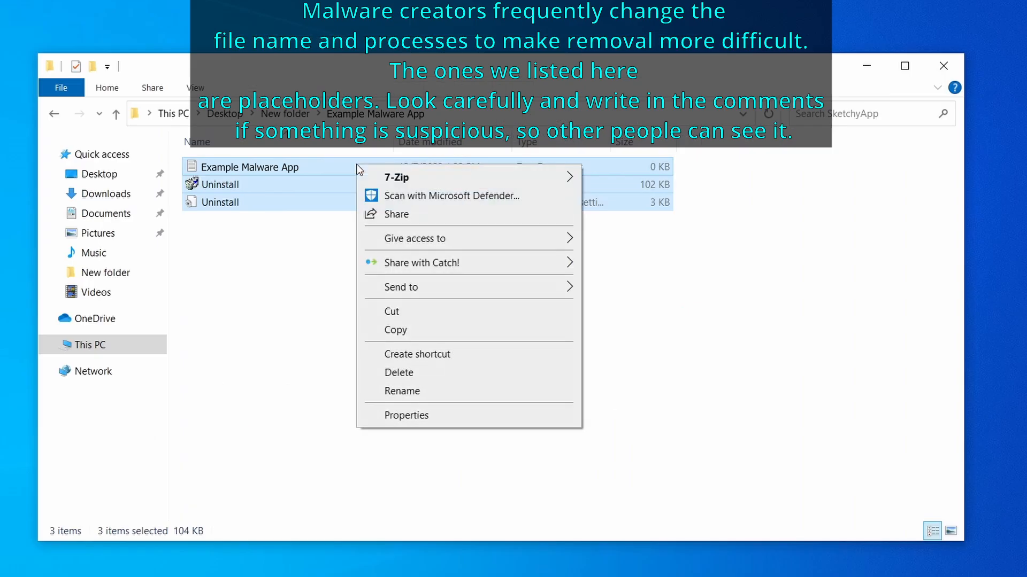
{"action": "left_click", "coordinate": [445, 371]}
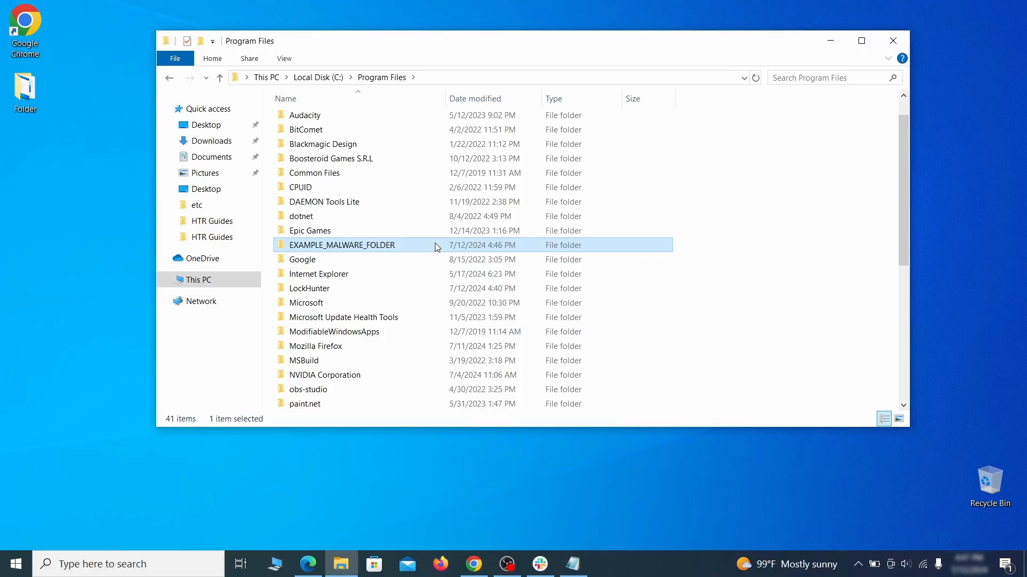
Step: Try to delete EXAMPLE_MALWARE_FOLDER from Program Files through File Explorer
{"action": "right_click", "coordinate": [435, 243]}
{"action": "left_click", "coordinate": [492, 506]}
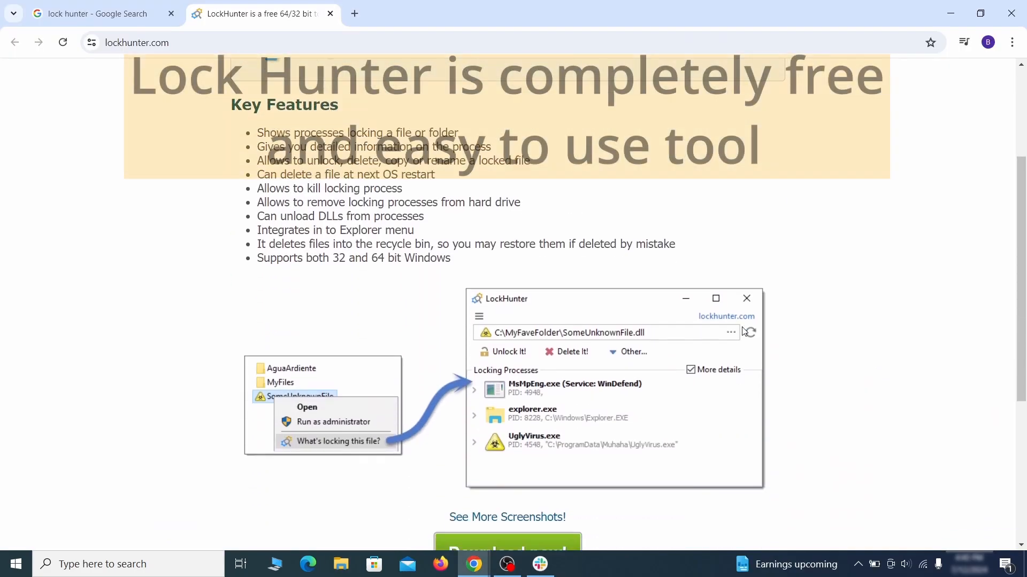
Step: Download LockHunter from lockhunter.com and install it
{"action": "scroll", "coordinate": [744, 332], "scroll_direction": "down", "scroll_amount": 4}
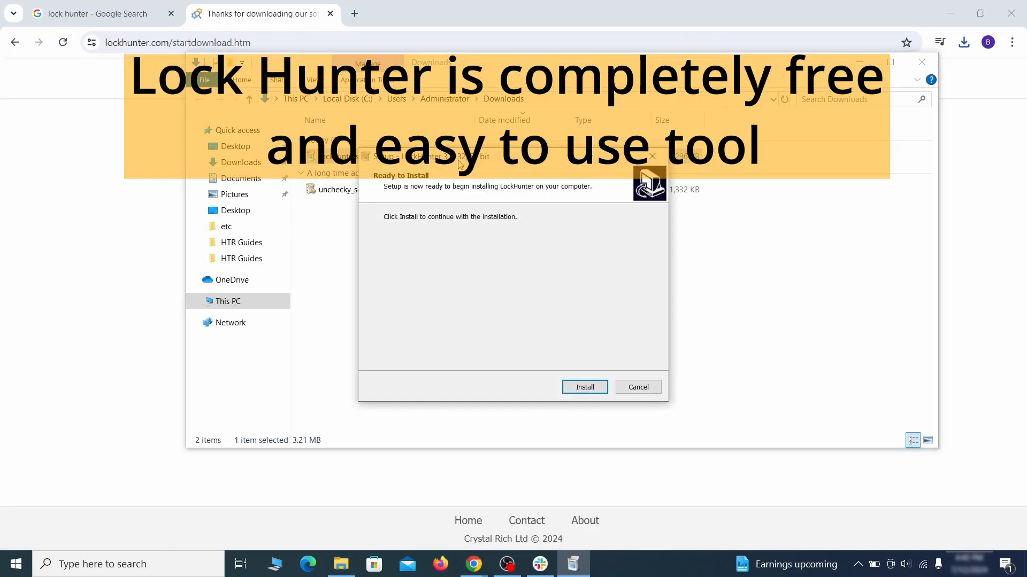
{"action": "left_click", "coordinate": [585, 387]}
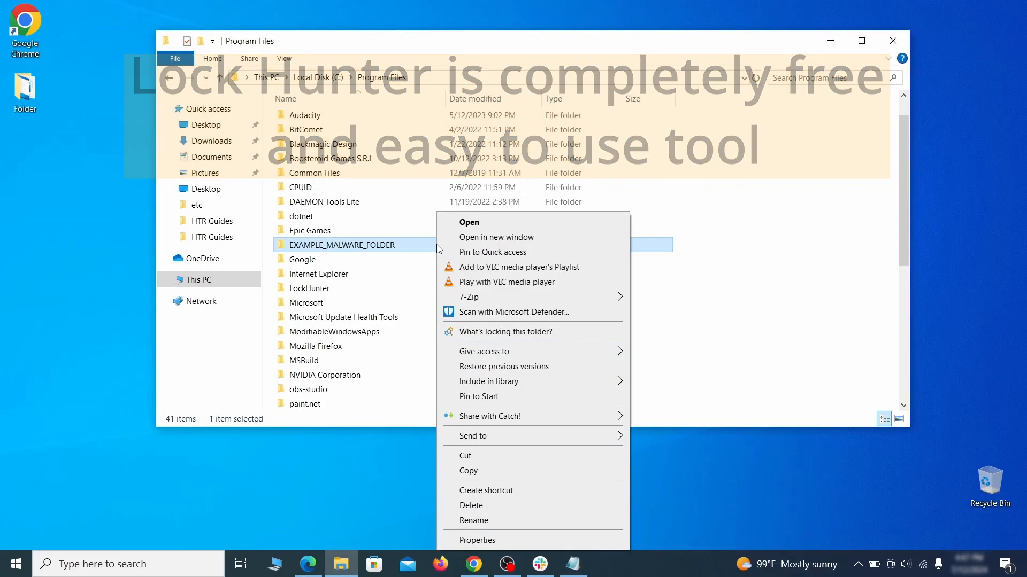
Step: Check what is locking EXAMPLE_MALWARE_FOLDER and delete the folder with LockHunter
{"action": "left_click", "coordinate": [499, 332]}
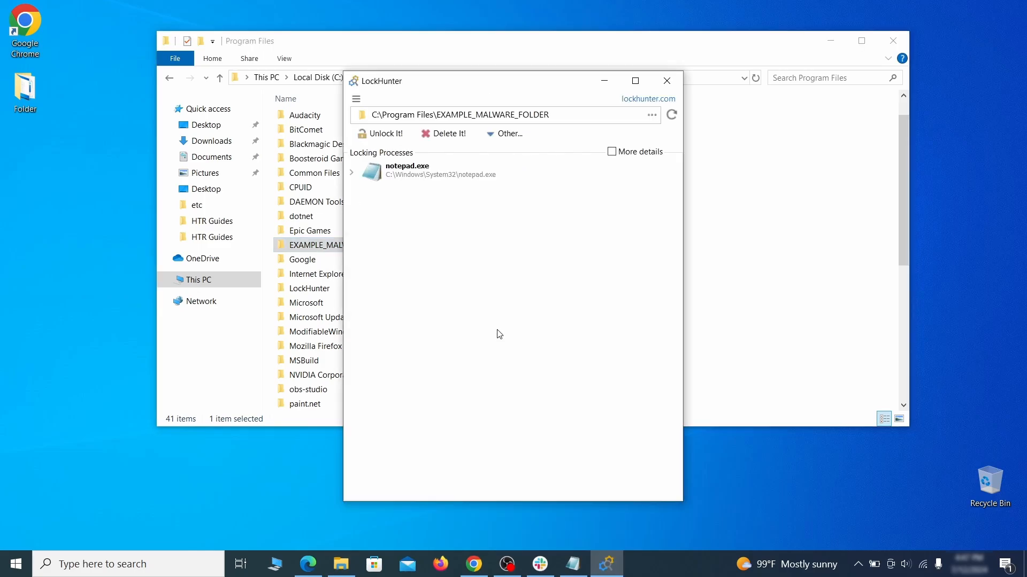
{"action": "left_click", "coordinate": [458, 138]}
{"action": "left_click", "coordinate": [564, 334]}
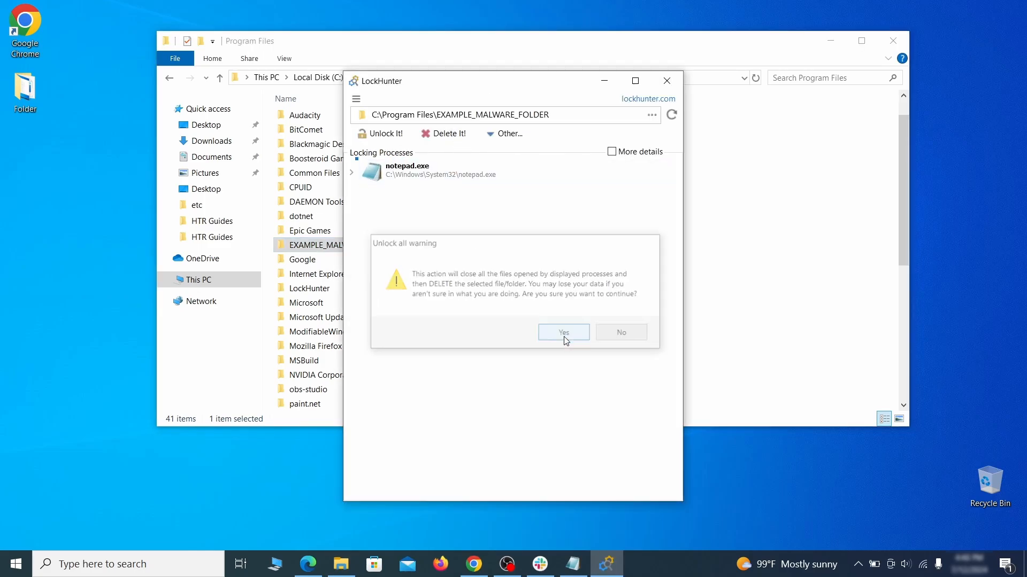
Step: Close LockHunter and examine the running processes in Task Manager by their CPU and memory usage
{"action": "left_click", "coordinate": [665, 83]}
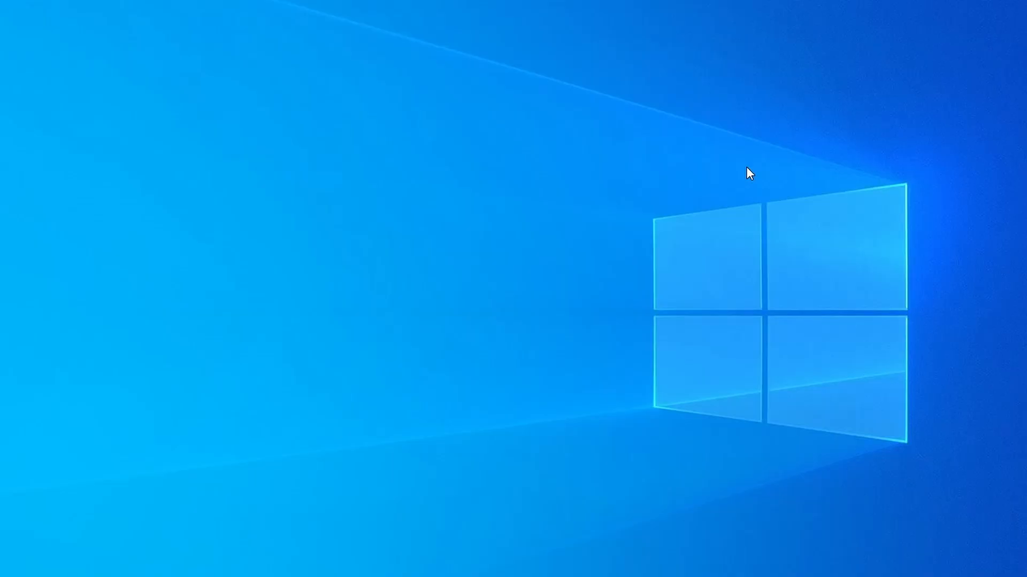
{"action": "key", "text": "ctrl+shift+Escape"}
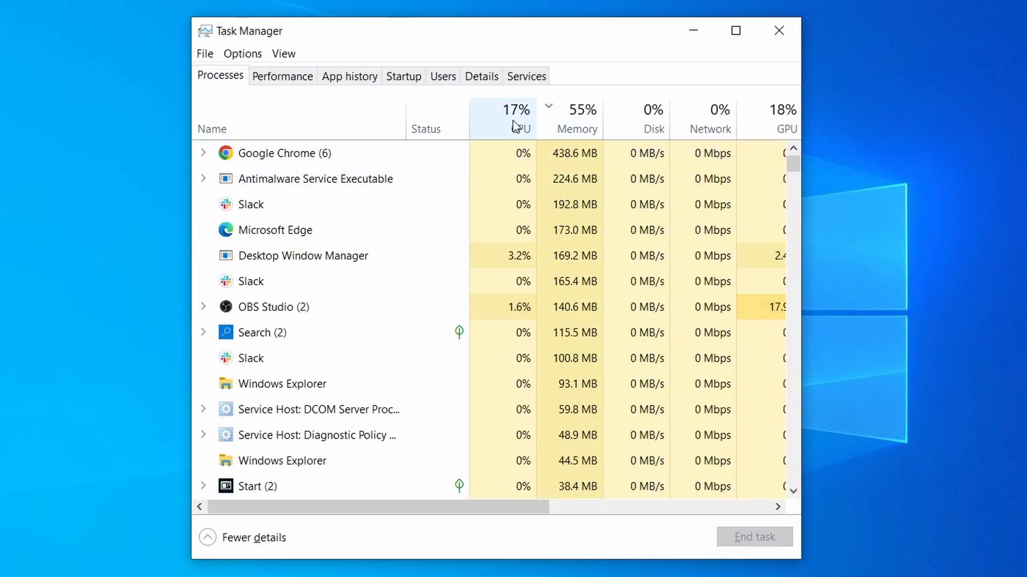
{"action": "left_click", "coordinate": [497, 126]}
{"action": "left_click", "coordinate": [583, 115]}
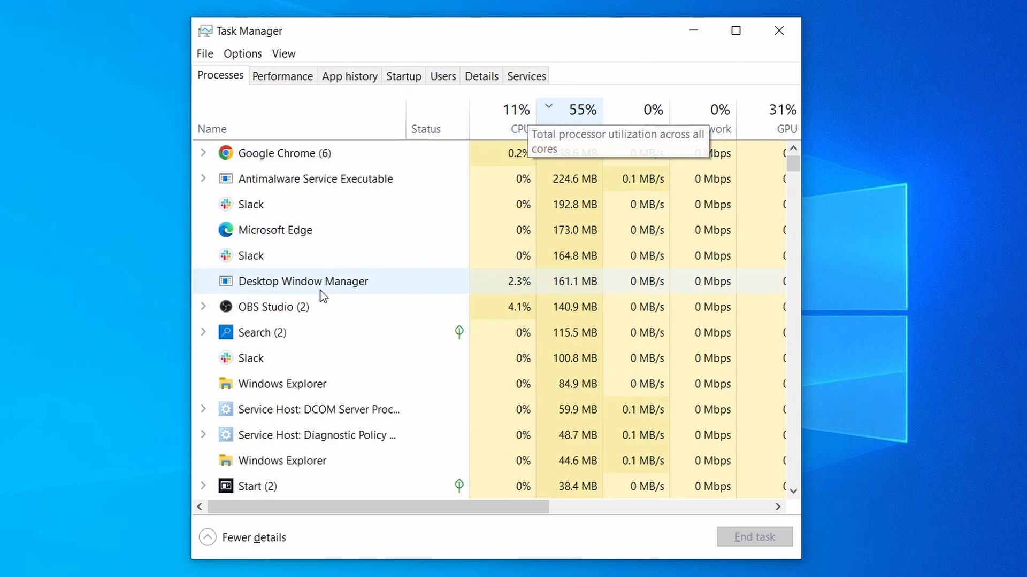
{"action": "scroll", "coordinate": [385, 327], "scroll_direction": "down", "scroll_amount": 2}
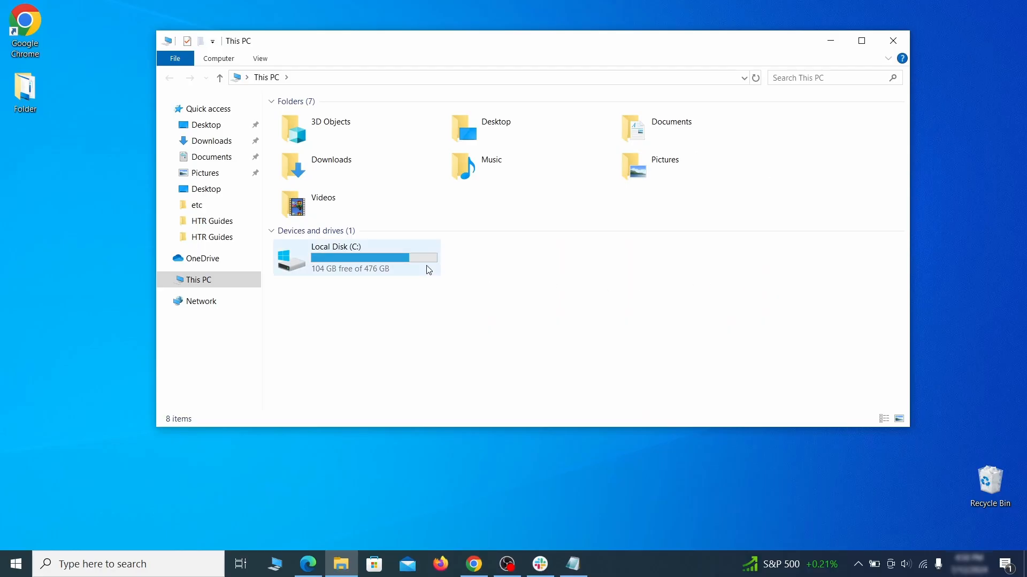
Step: Browse in File Explorer to the AppData\Roaming folder of the user's profile on Local Disk (C:)
{"action": "double_click", "coordinate": [426, 268]}
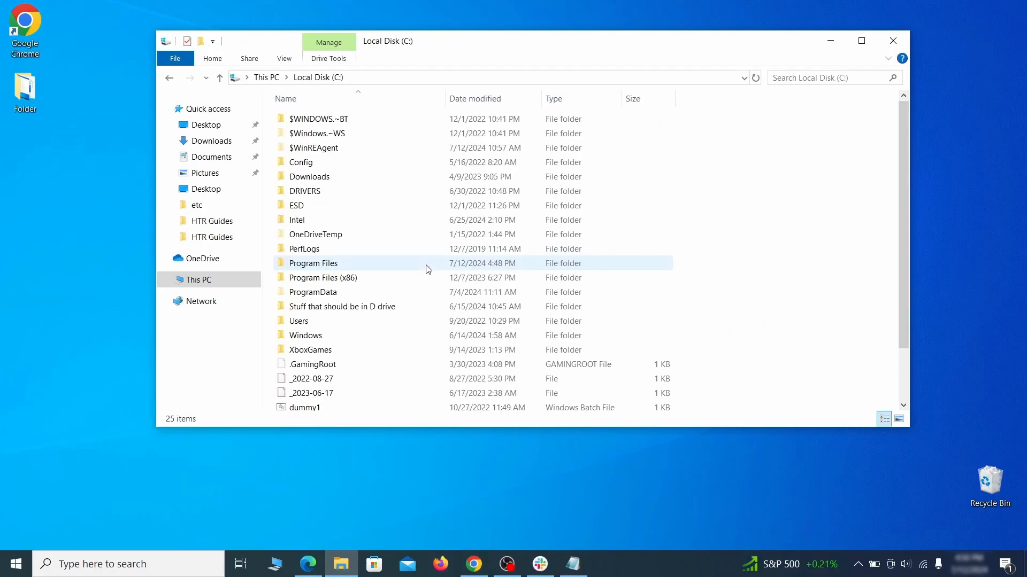
{"action": "double_click", "coordinate": [327, 324]}
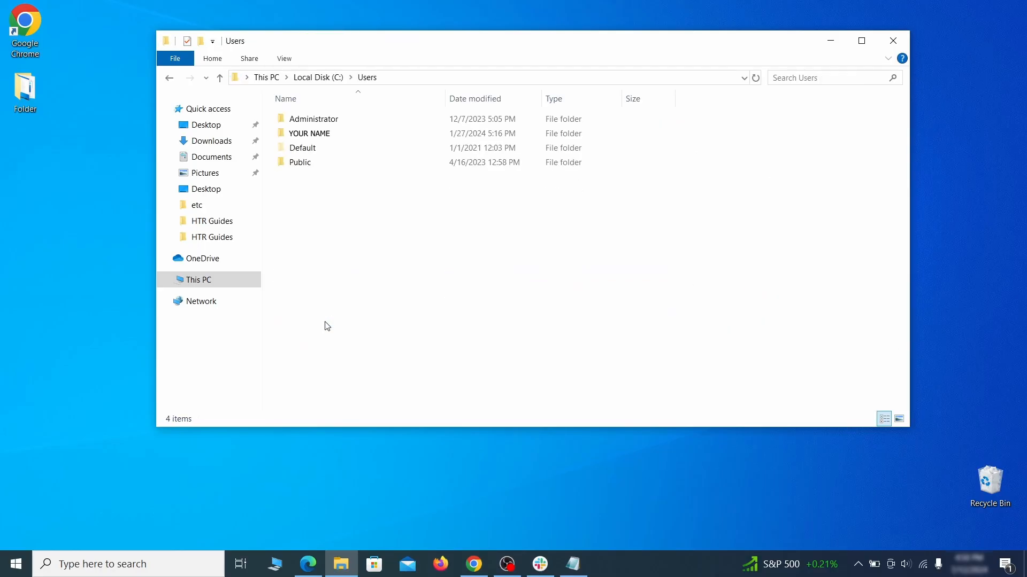
{"action": "double_click", "coordinate": [432, 135]}
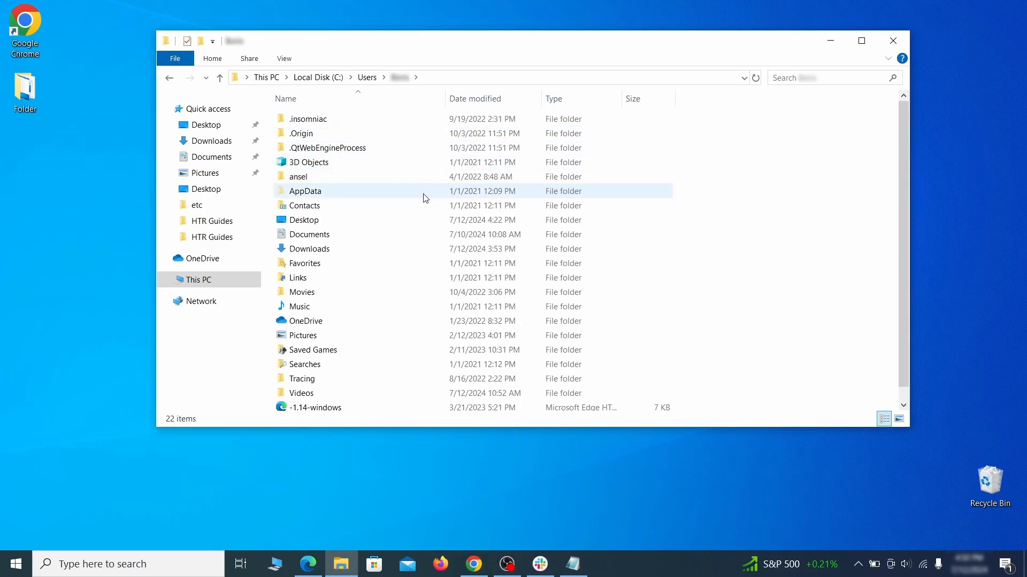
{"action": "double_click", "coordinate": [424, 195]}
{"action": "double_click", "coordinate": [424, 150]}
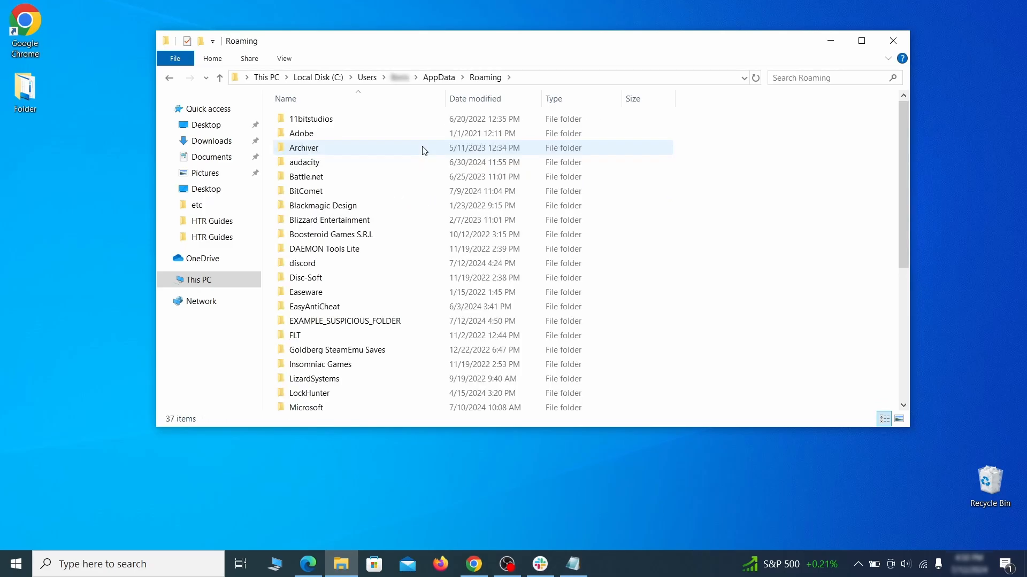
Step: Try to delete EXAMPLE_SUSPICIOUS_FOLDER from the Roaming folder through File Explorer
{"action": "scroll", "coordinate": [415, 159], "scroll_direction": "down", "scroll_amount": 2}
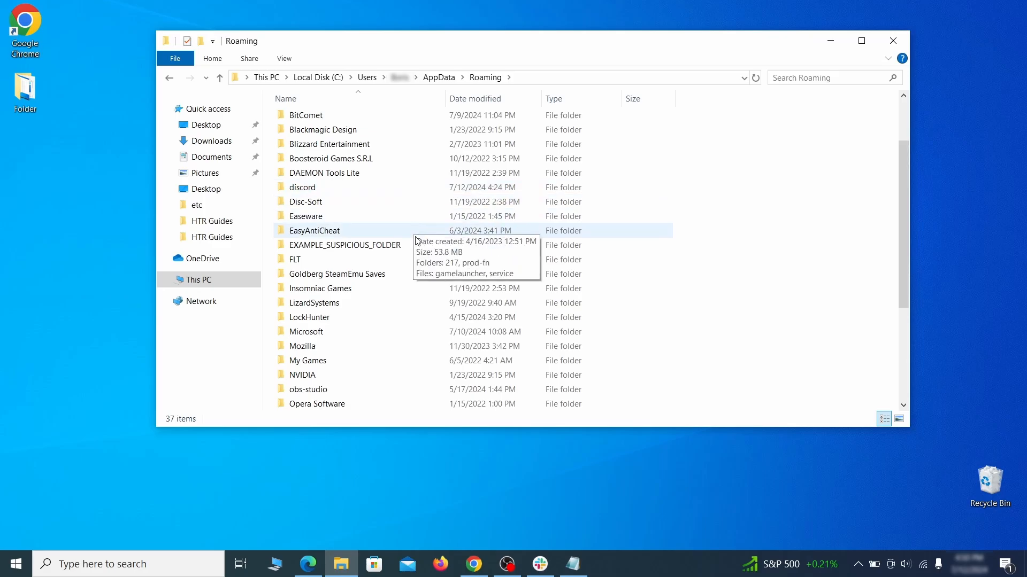
{"action": "left_click", "coordinate": [416, 244]}
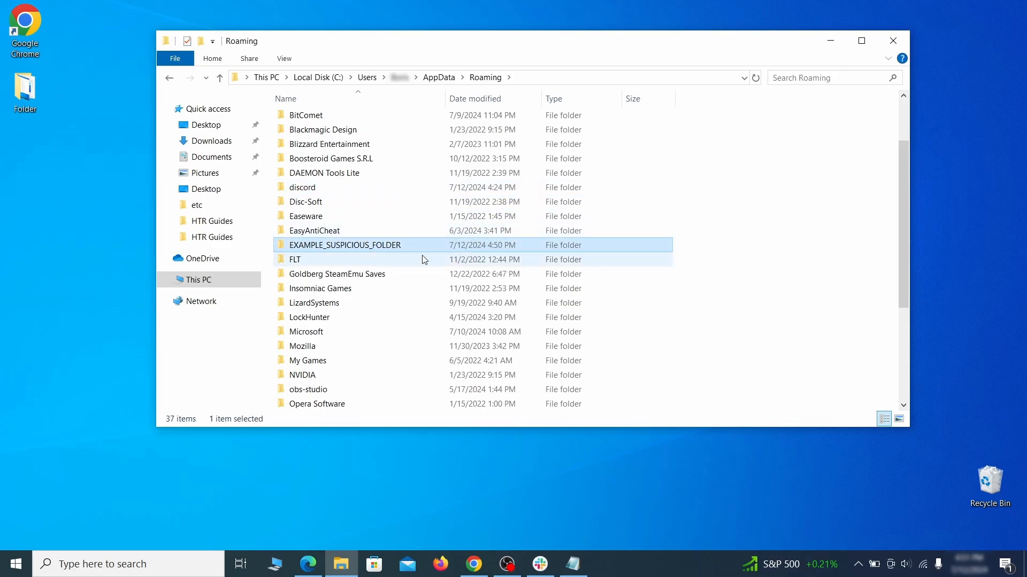
{"action": "right_click", "coordinate": [459, 248]}
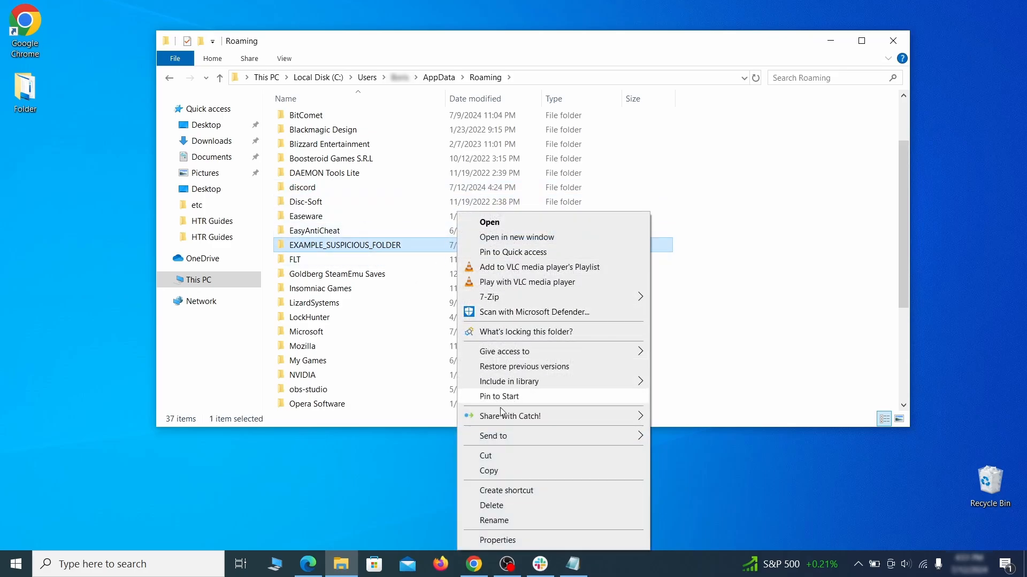
{"action": "left_click", "coordinate": [491, 506]}
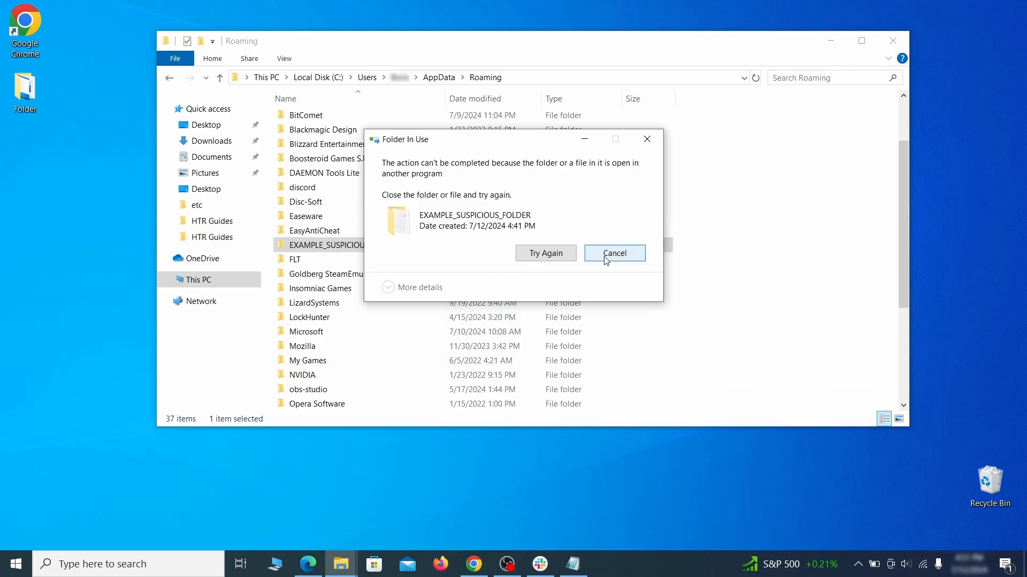
Step: Check what is locking EXAMPLE_SUSPICIOUS_FOLDER and delete the folder with LockHunter
{"action": "right_click", "coordinate": [436, 245]}
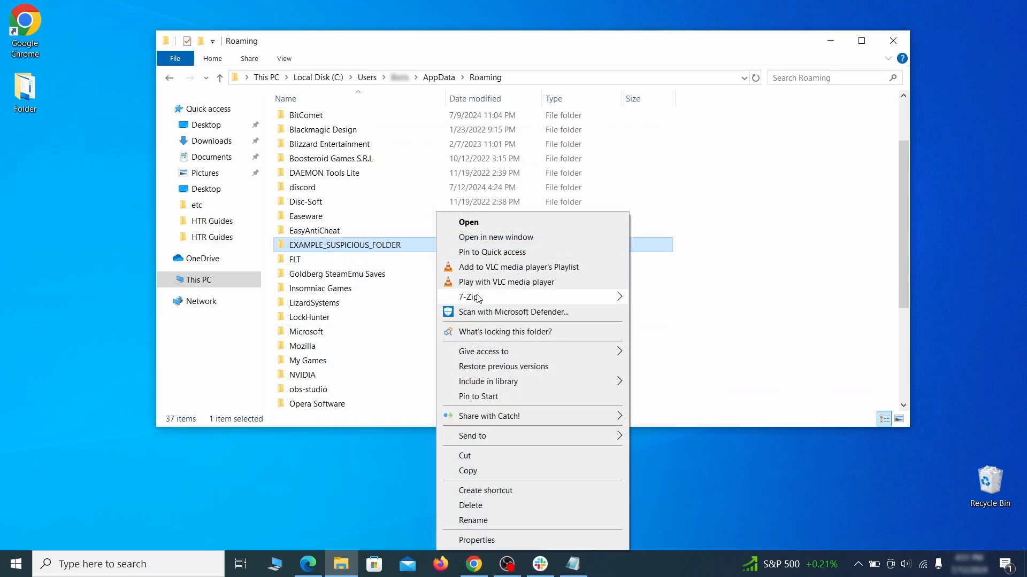
{"action": "left_click", "coordinate": [489, 331]}
{"action": "left_click", "coordinate": [461, 137]}
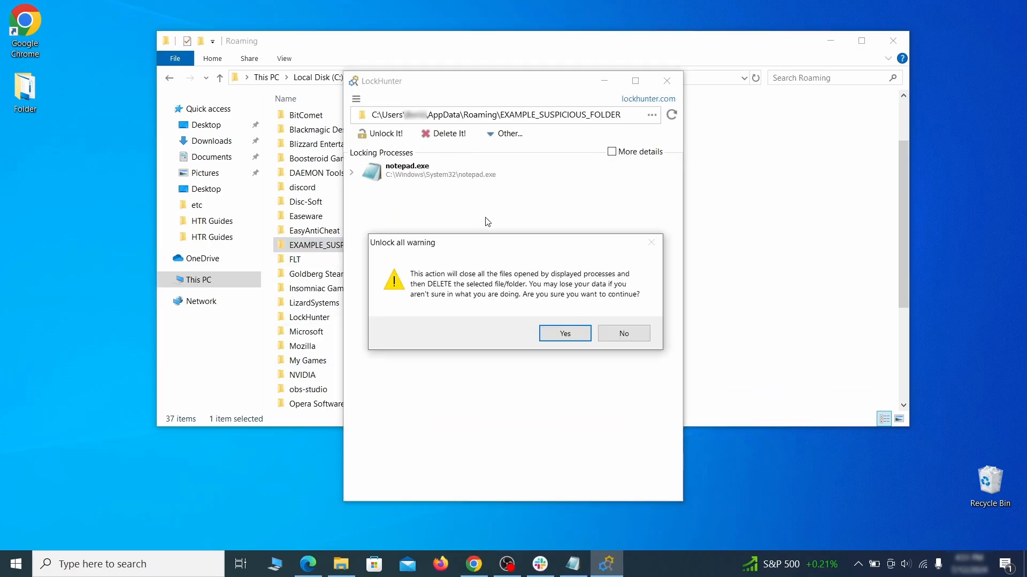
{"action": "left_click", "coordinate": [558, 333]}
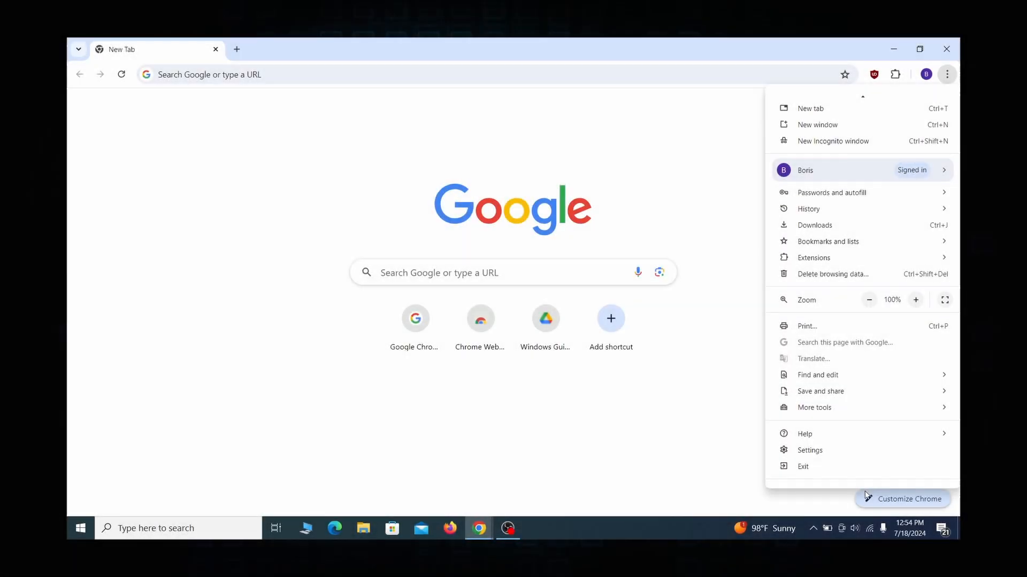
{"action": "left_click", "coordinate": [851, 474]}
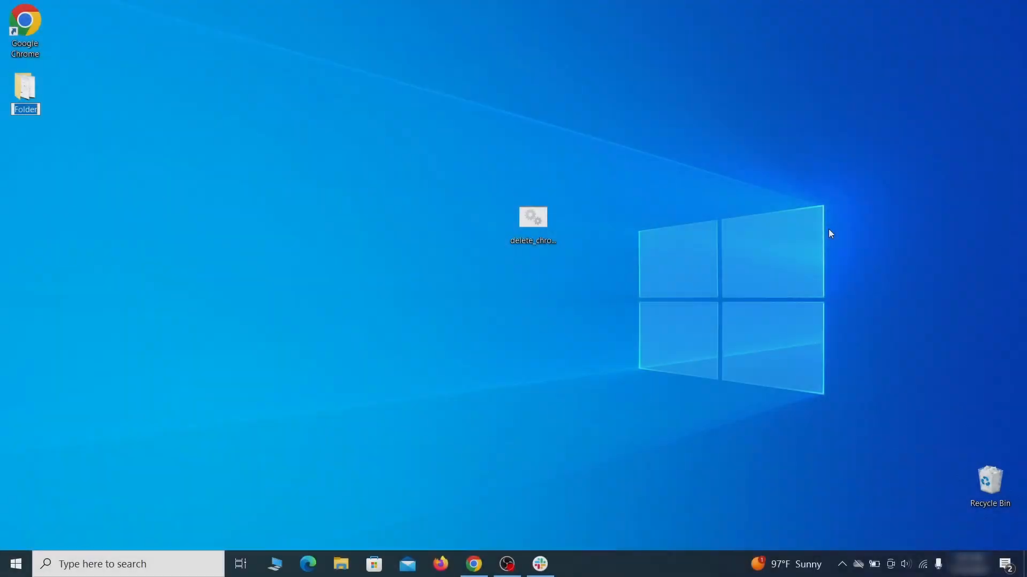
{"action": "key", "text": "Return"}
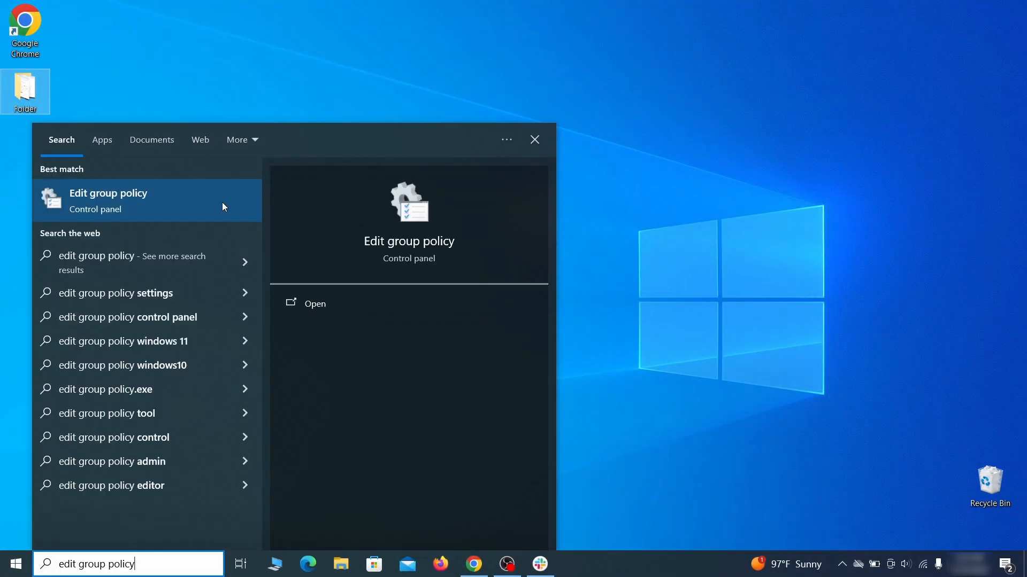
Step: Open the Local Group Policy Editor and bring up Add/Remove Templates for Administrative Templates under Computer Configuration
{"action": "left_click", "coordinate": [137, 198]}
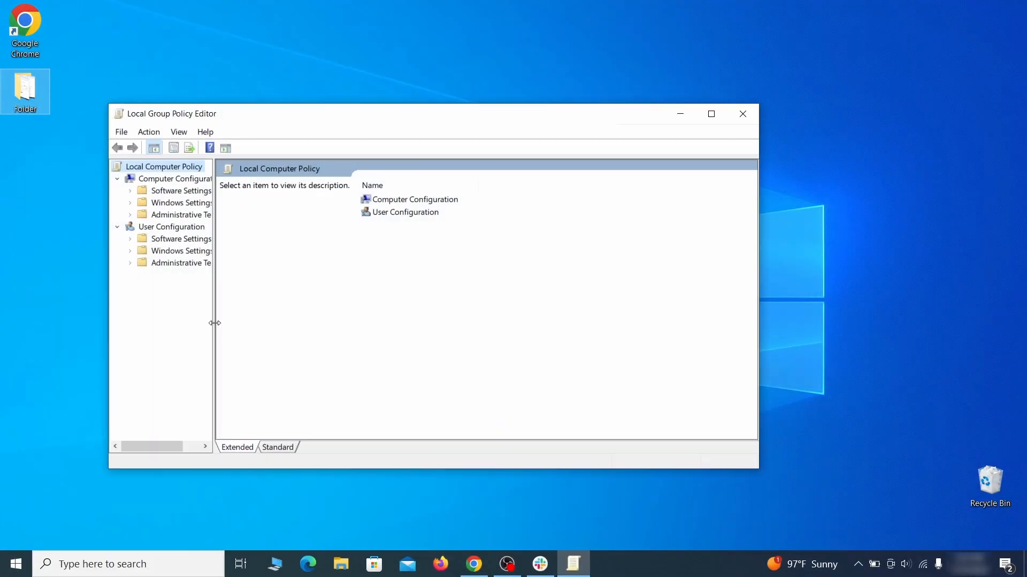
{"action": "double_click", "coordinate": [156, 182]}
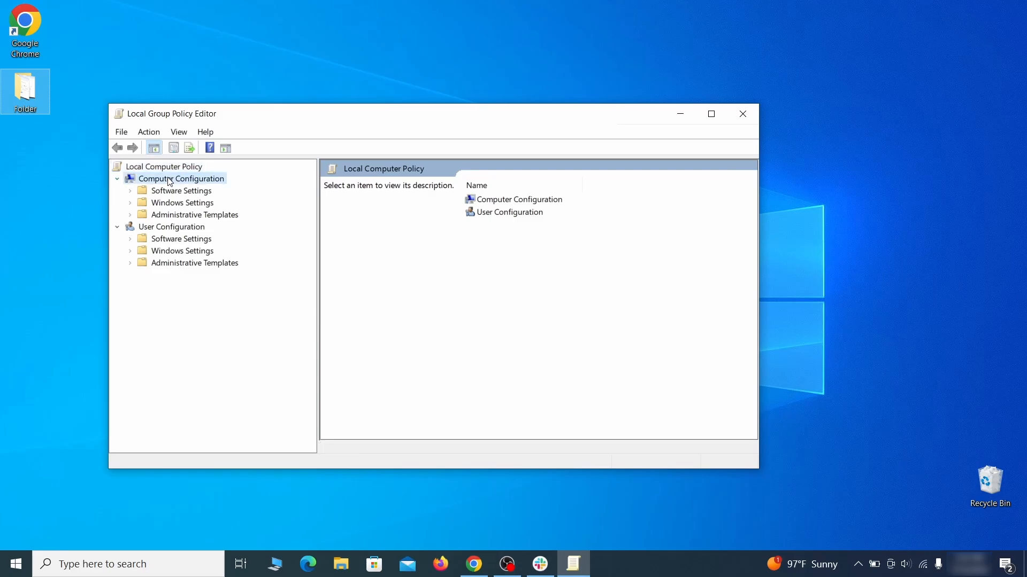
{"action": "double_click", "coordinate": [172, 182]}
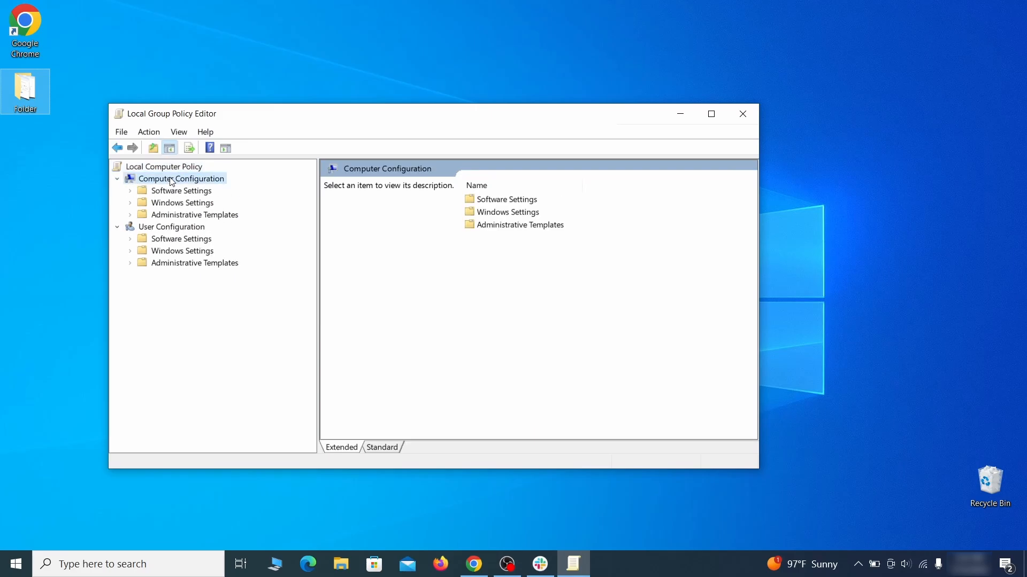
{"action": "left_click", "coordinate": [228, 216]}
{"action": "right_click", "coordinate": [228, 217]}
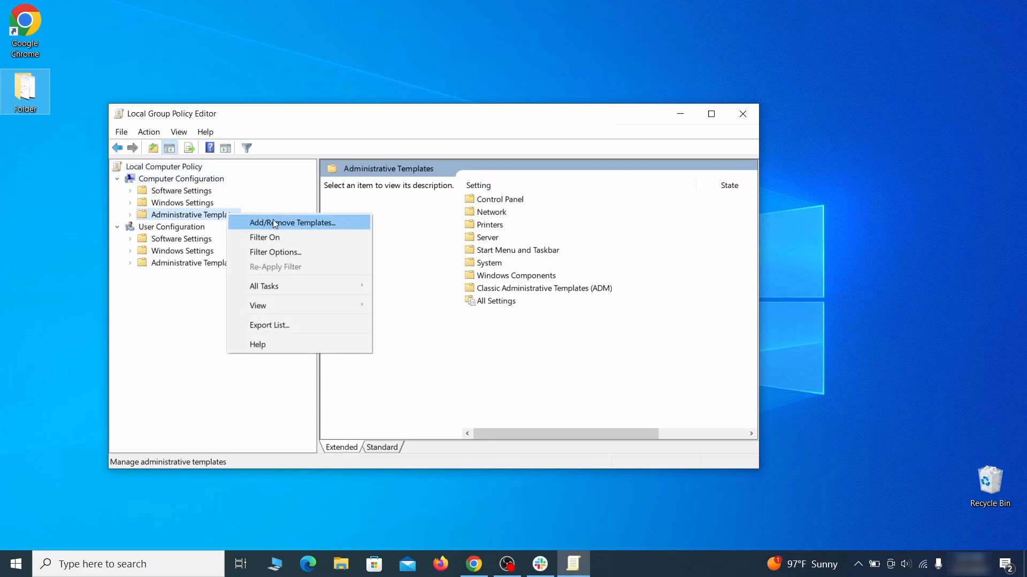
{"action": "left_click", "coordinate": [328, 224]}
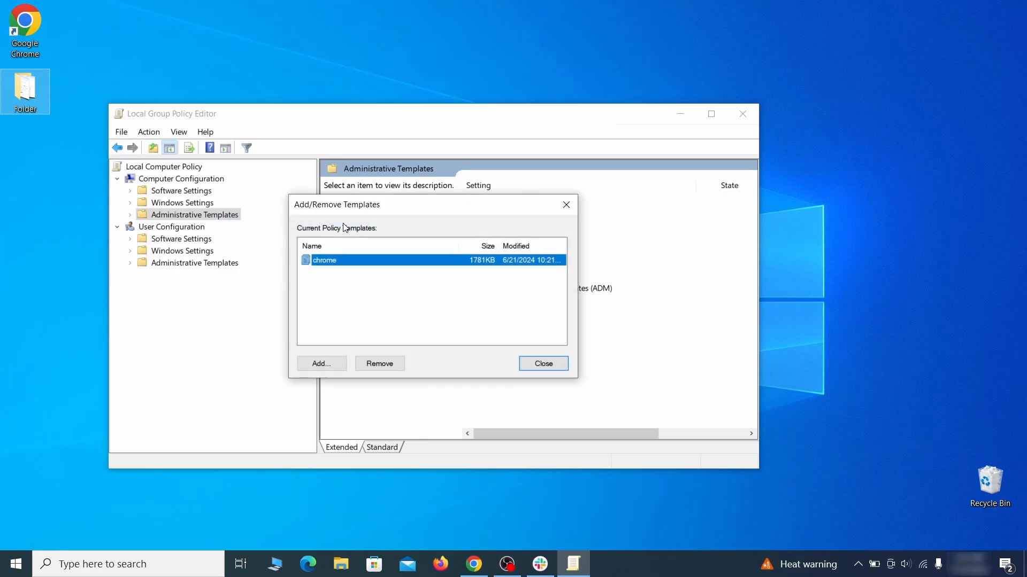
Step: Remove the chrome policy template and close the Local Group Policy Editor
{"action": "left_click", "coordinate": [389, 365]}
{"action": "left_click", "coordinate": [557, 363]}
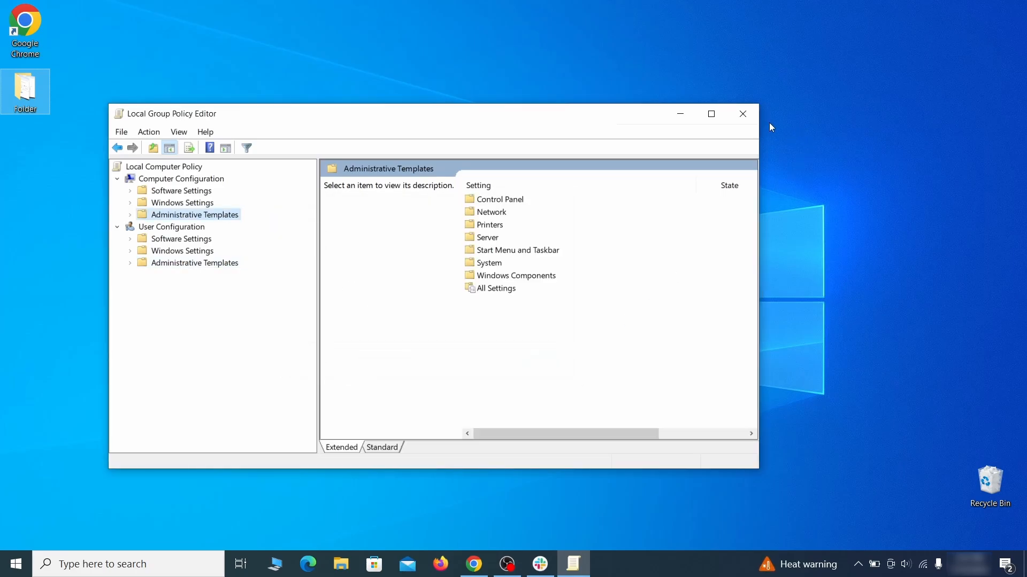
{"action": "left_click", "coordinate": [743, 115]}
{"action": "left_click", "coordinate": [16, 564]}
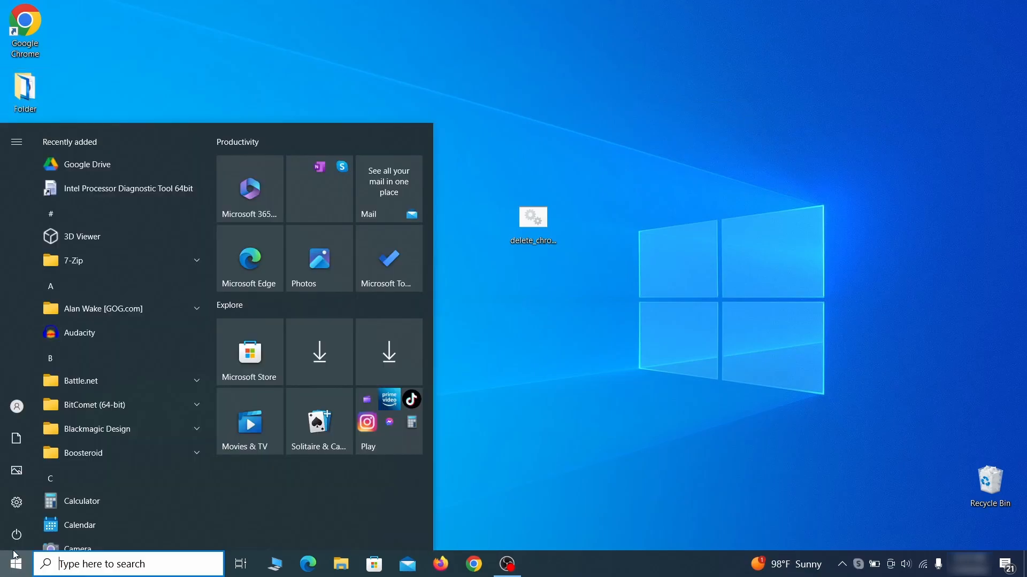
{"action": "left_click", "coordinate": [16, 534]}
{"action": "left_click", "coordinate": [529, 456]}
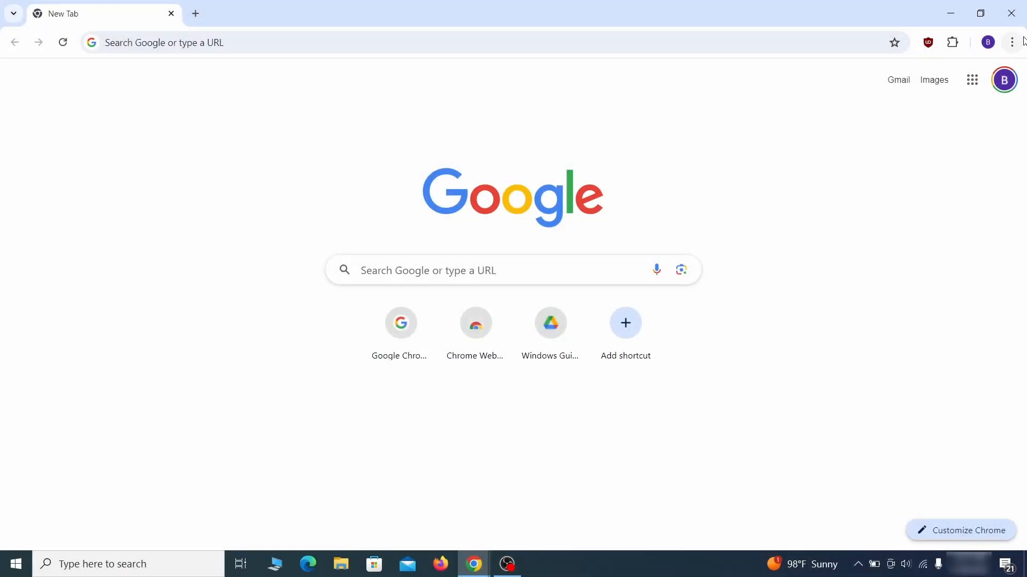
{"action": "left_click", "coordinate": [1012, 42]}
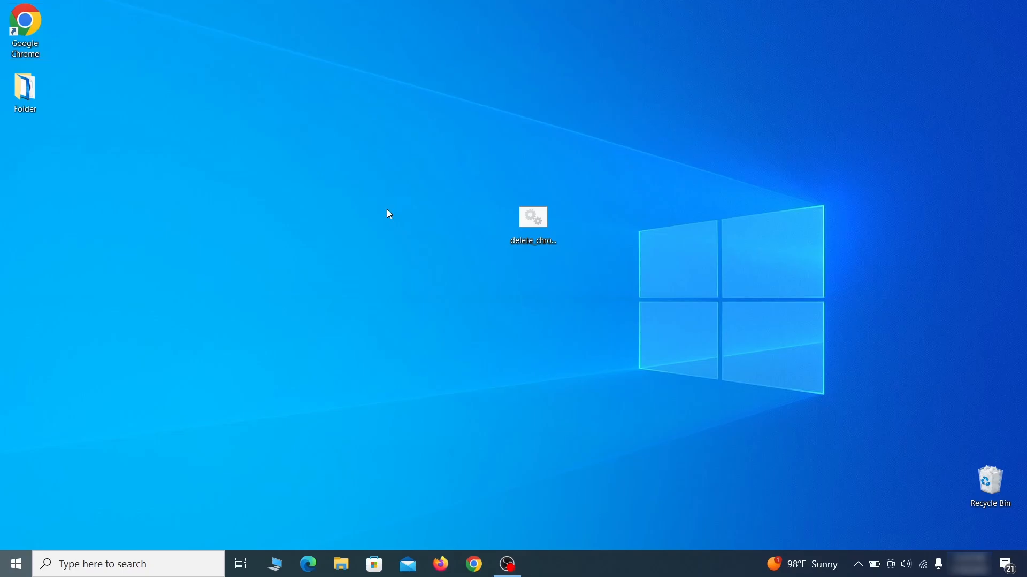
Step: Find and open the Registry Editor
{"action": "key", "text": "super"}
{"action": "type", "text": "reg"}
{"action": "key", "text": "Return"}
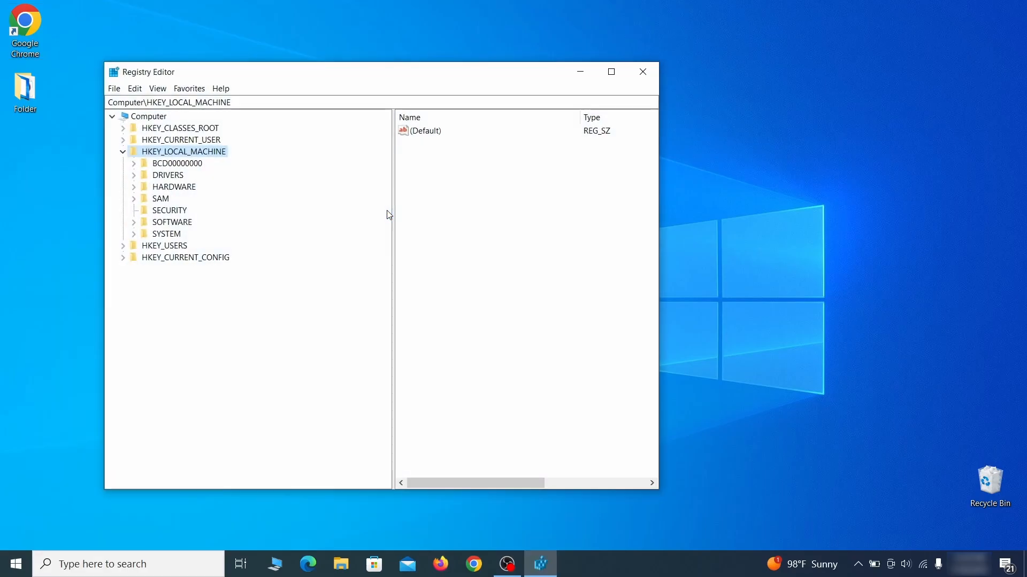
{"action": "left_click", "coordinate": [135, 164]}
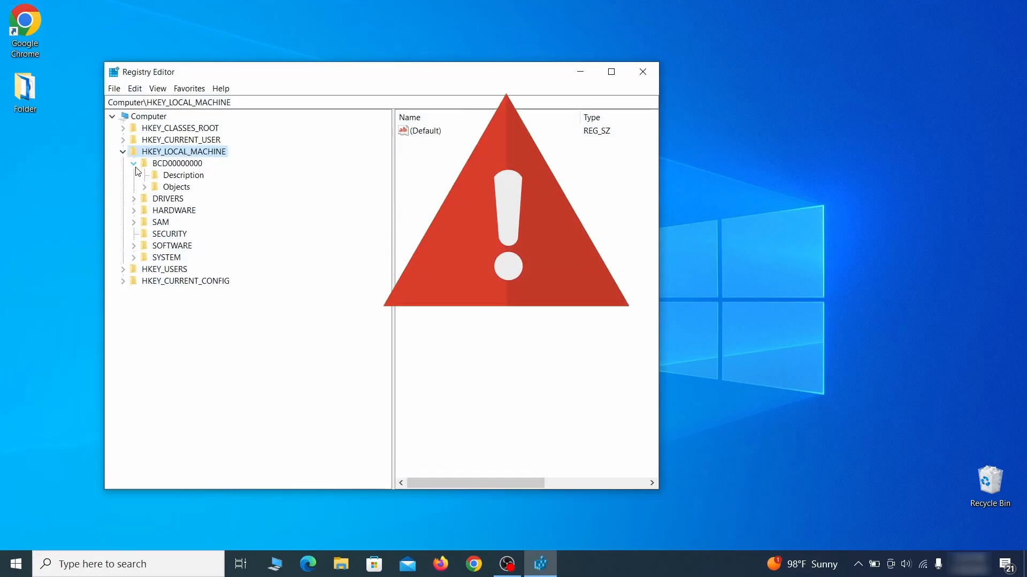
{"action": "left_click", "coordinate": [144, 187]}
{"action": "left_click", "coordinate": [155, 304]}
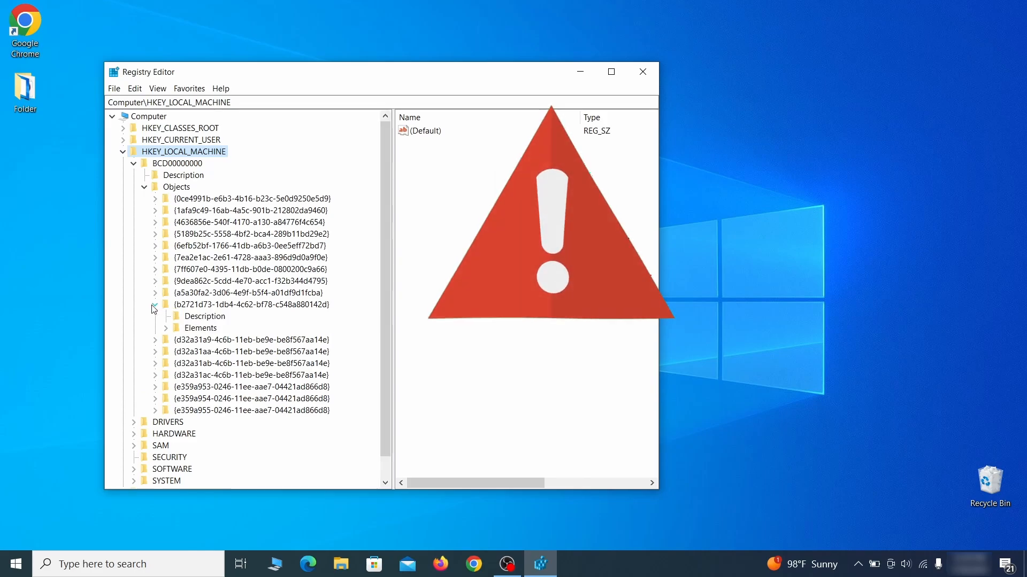
{"action": "left_click", "coordinate": [166, 327]}
{"action": "left_click", "coordinate": [212, 363]}
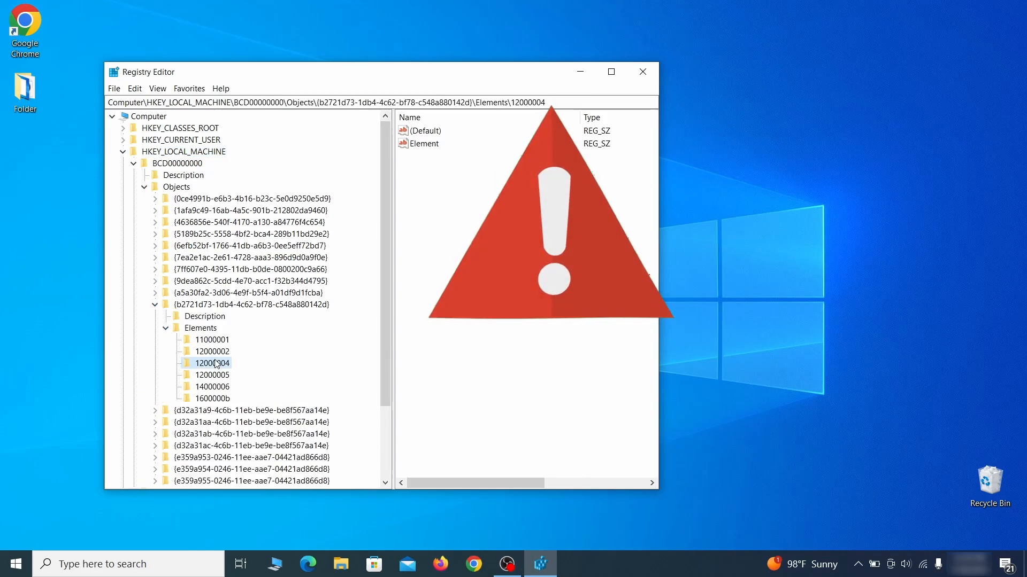
{"action": "right_click", "coordinate": [215, 363]}
{"action": "left_click", "coordinate": [266, 411]}
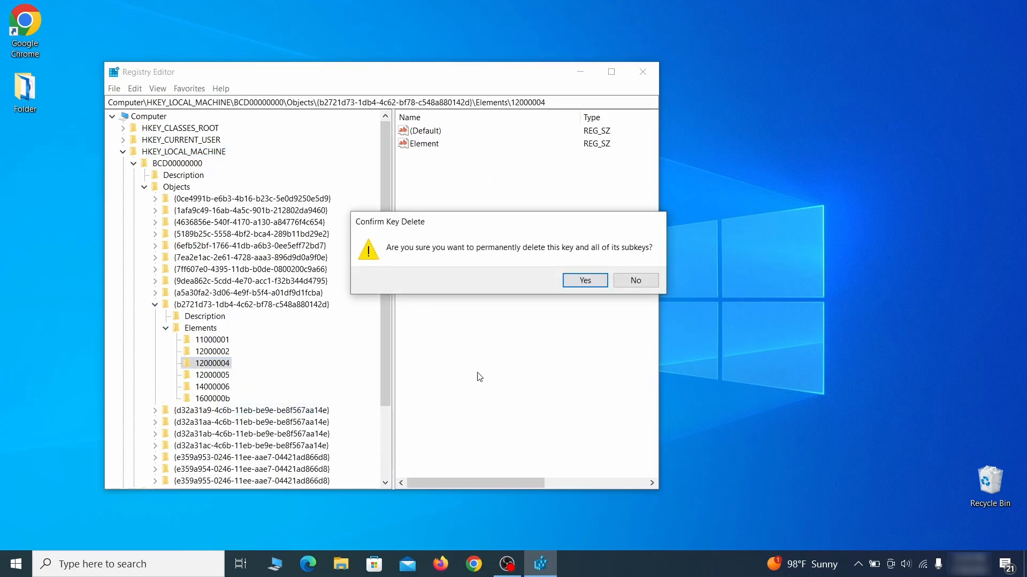
{"action": "left_click", "coordinate": [647, 282]}
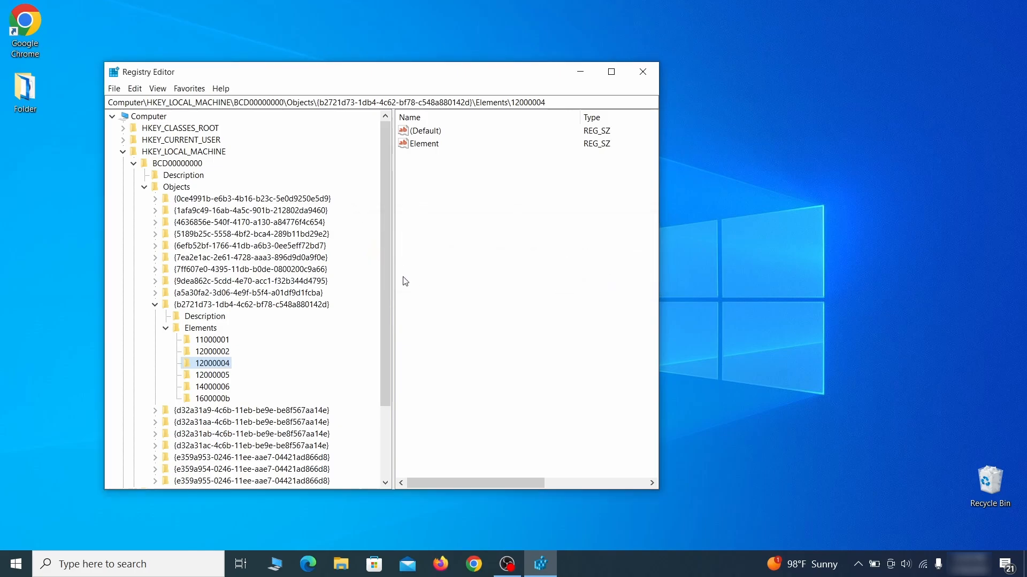
{"action": "scroll", "coordinate": [144, 265], "scroll_direction": "down", "scroll_amount": 3}
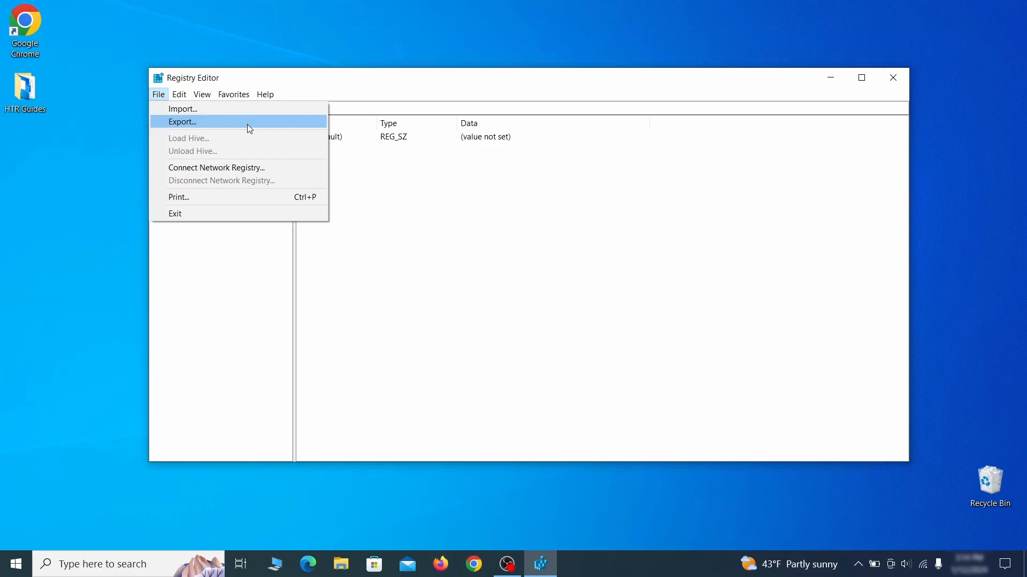
Step: Export a registry backup to the Desktop under the file name Registry Backup 1
{"action": "left_click", "coordinate": [249, 128]}
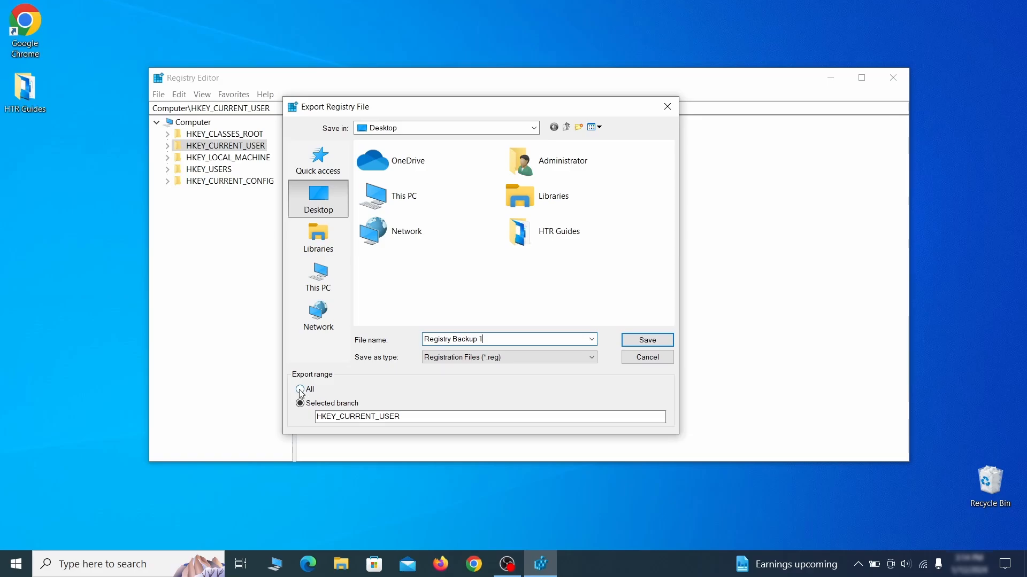
{"action": "key", "text": "Return"}
Step: Bring up the registry file import and select the Registry Backup 1 file on the Desktop
{"action": "left_click", "coordinate": [159, 96]}
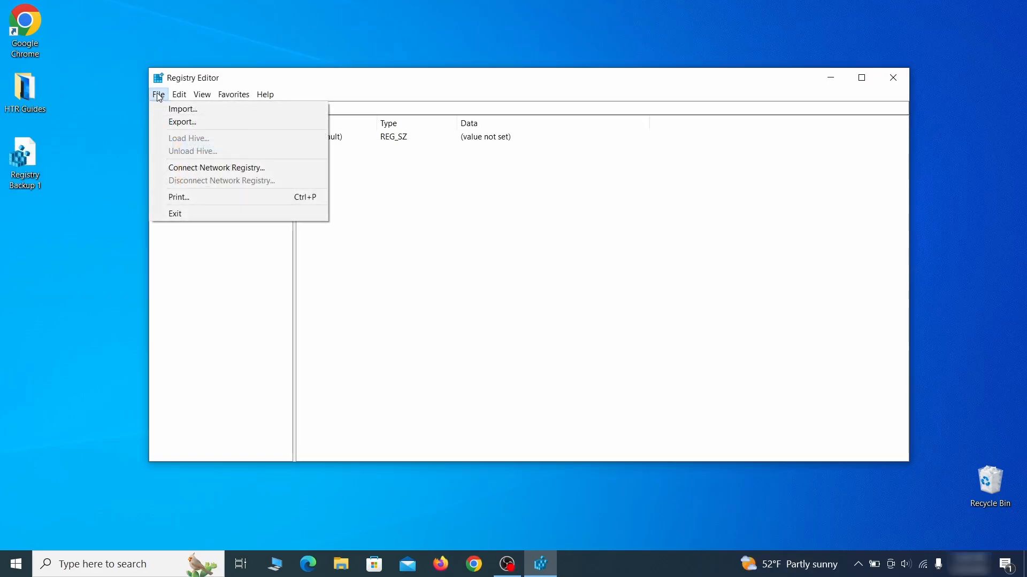
{"action": "left_click", "coordinate": [224, 116]}
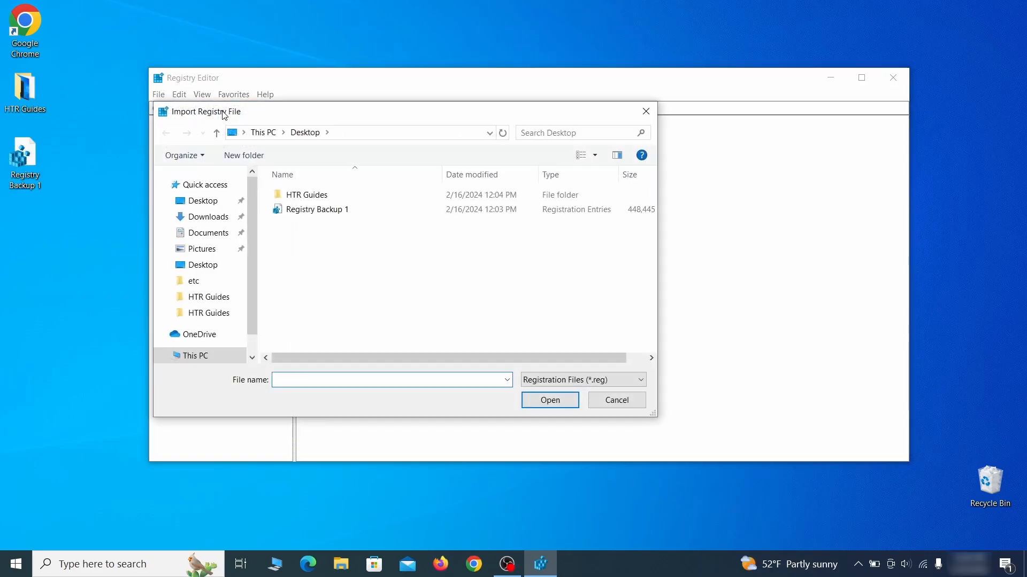
{"action": "left_click", "coordinate": [357, 214]}
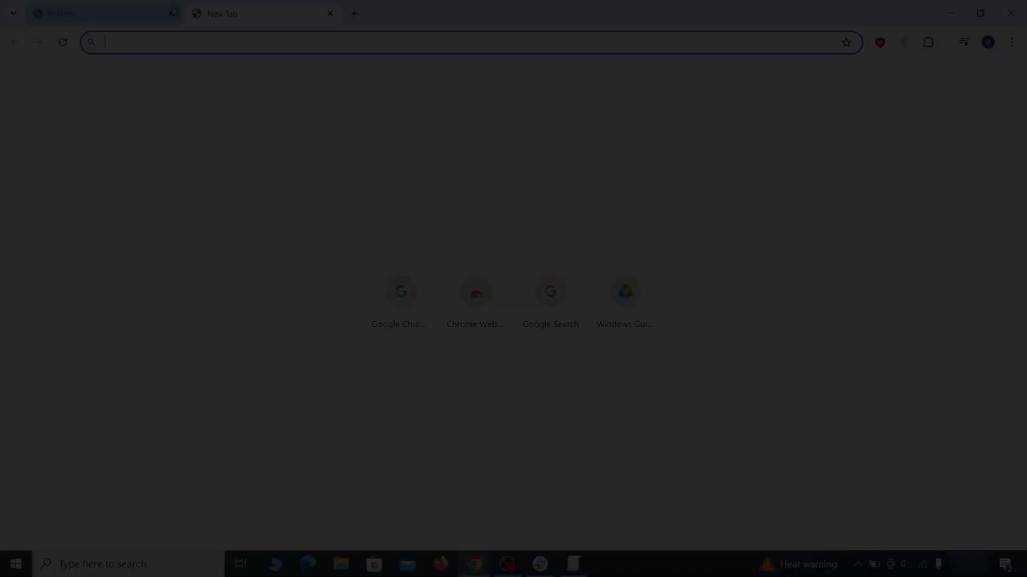
Step: In Chrome, close the extra tab and open the chrome://policy page
{"action": "left_click", "coordinate": [173, 12]}
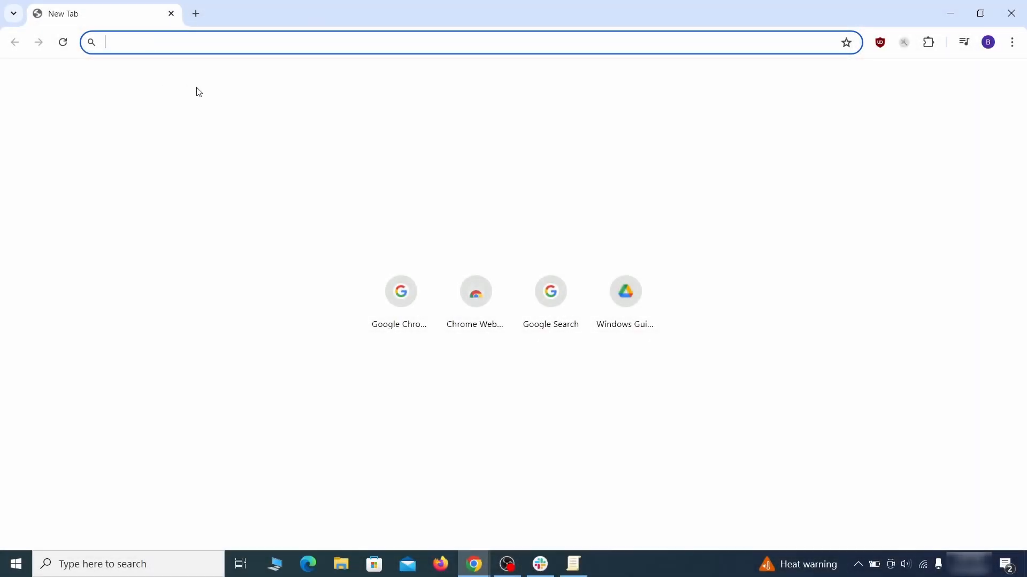
{"action": "type", "text": "chrome://policy"}
{"action": "key", "text": "Return"}
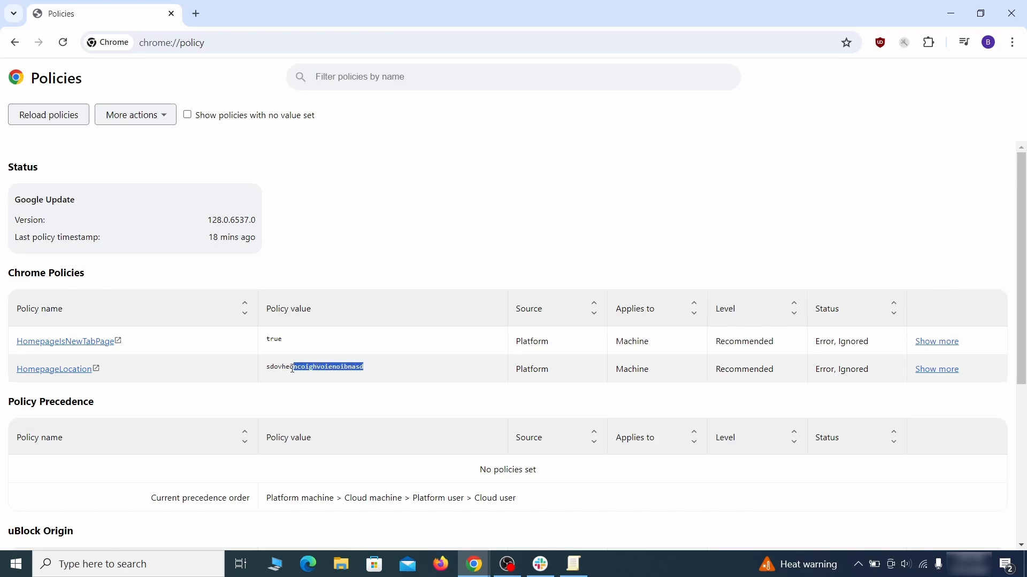
Step: Copy the HomepageLocation policy value into the New Text Document in Notepad and minimize it
{"action": "right_click", "coordinate": [285, 369]}
{"action": "left_click", "coordinate": [300, 379]}
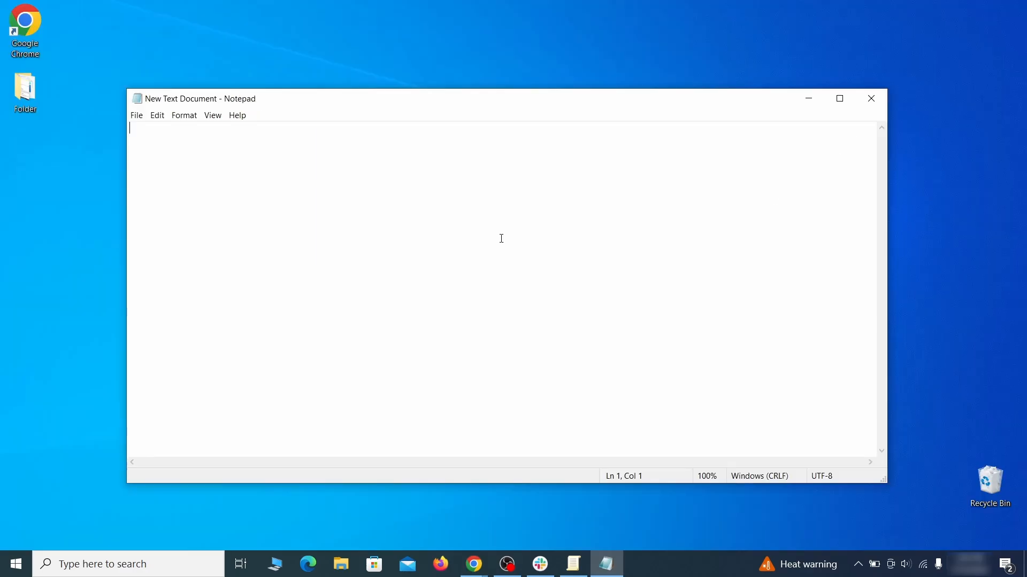
{"action": "right_click", "coordinate": [502, 239]}
{"action": "left_click", "coordinate": [540, 286]}
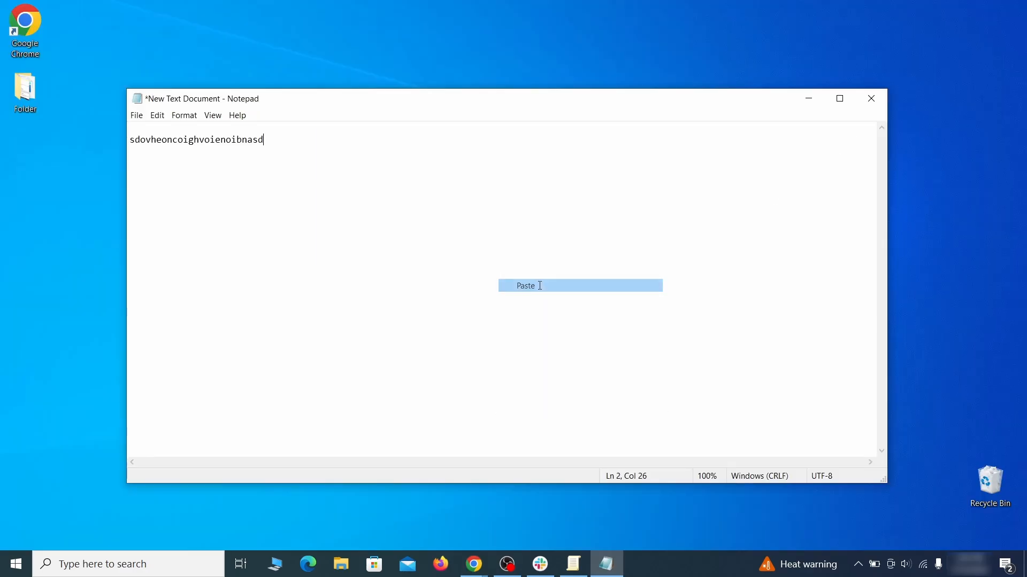
{"action": "left_click", "coordinate": [807, 103]}
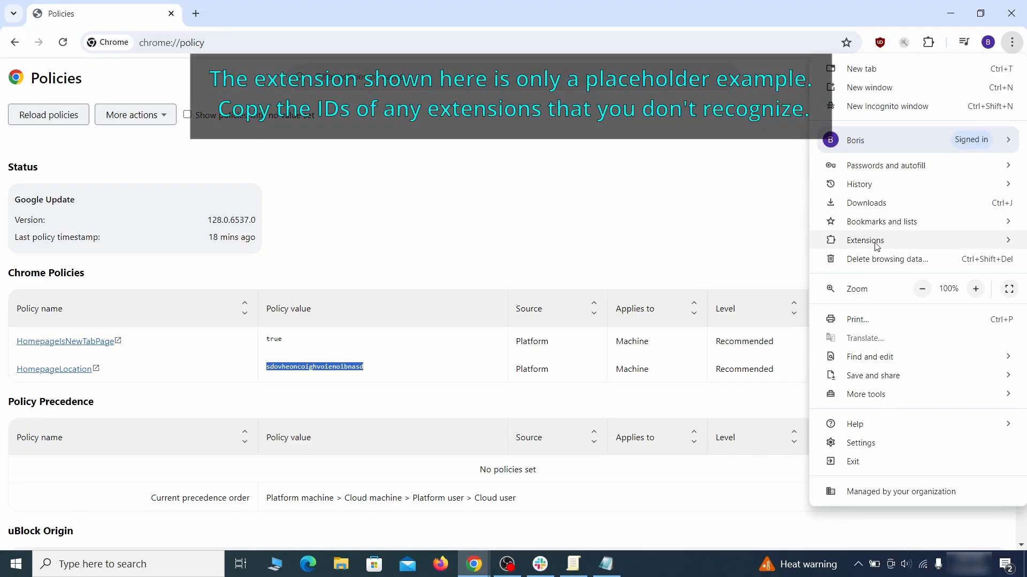
Step: Open Chrome's extension management page and enable Developer mode
{"action": "mouse_move", "coordinate": [878, 246]}
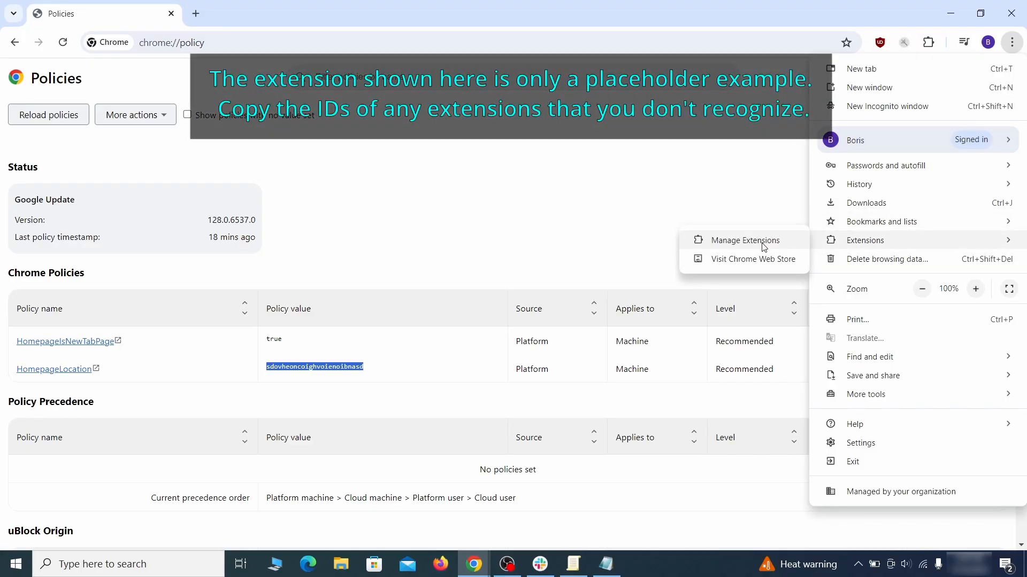
{"action": "left_click", "coordinate": [763, 246]}
{"action": "left_click", "coordinate": [1010, 77]}
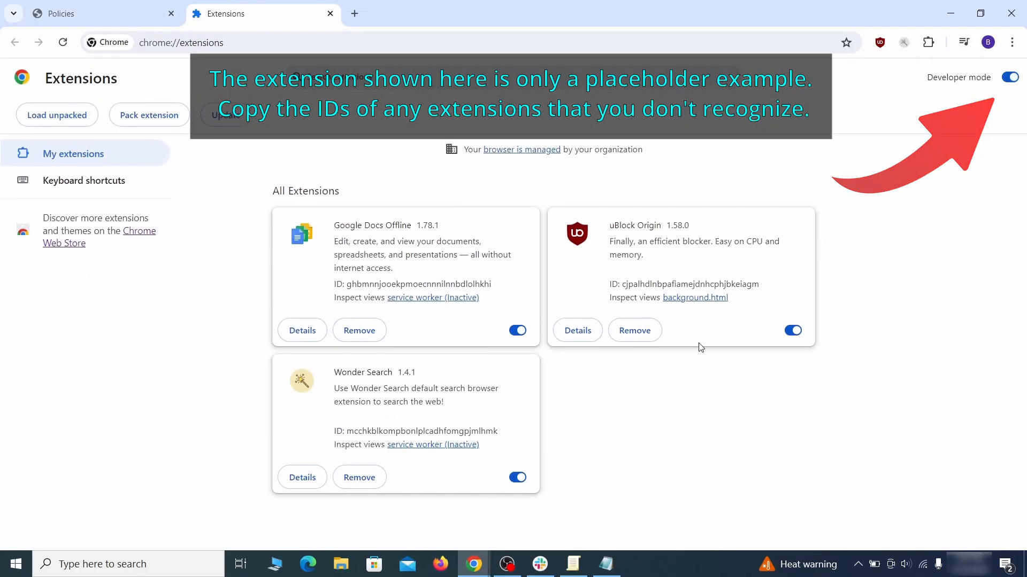
Step: Copy the Wonder Search extension's ID into the Notepad document below the policy value and minimize it
{"action": "right_click", "coordinate": [487, 431]}
{"action": "left_click", "coordinate": [537, 314]}
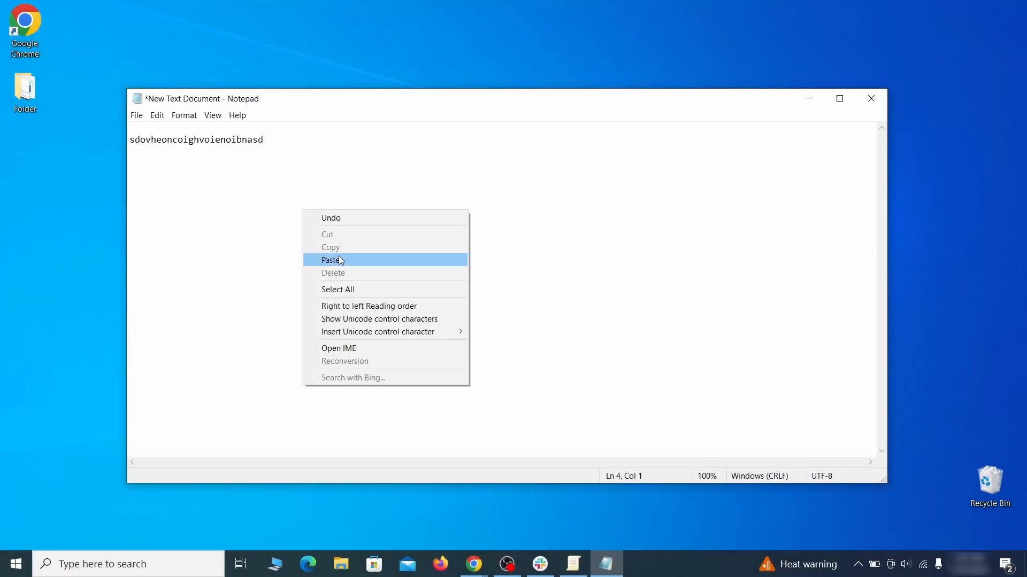
{"action": "left_click", "coordinate": [340, 260]}
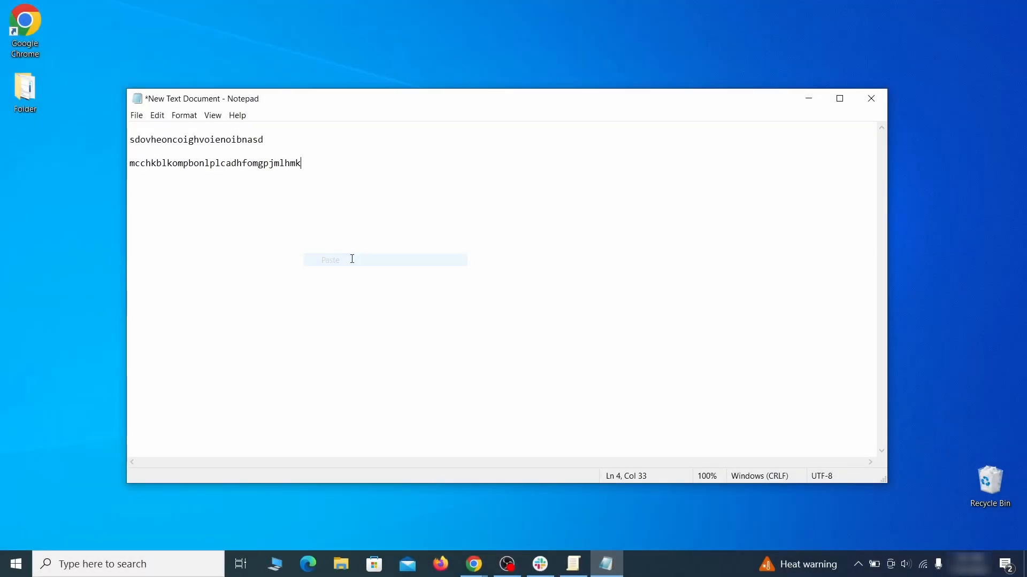
{"action": "left_click", "coordinate": [803, 102]}
Step: Search Windows for regedit and run the Registry Editor as administrator
{"action": "left_click", "coordinate": [13, 572]}
{"action": "type", "text": "regedit"}
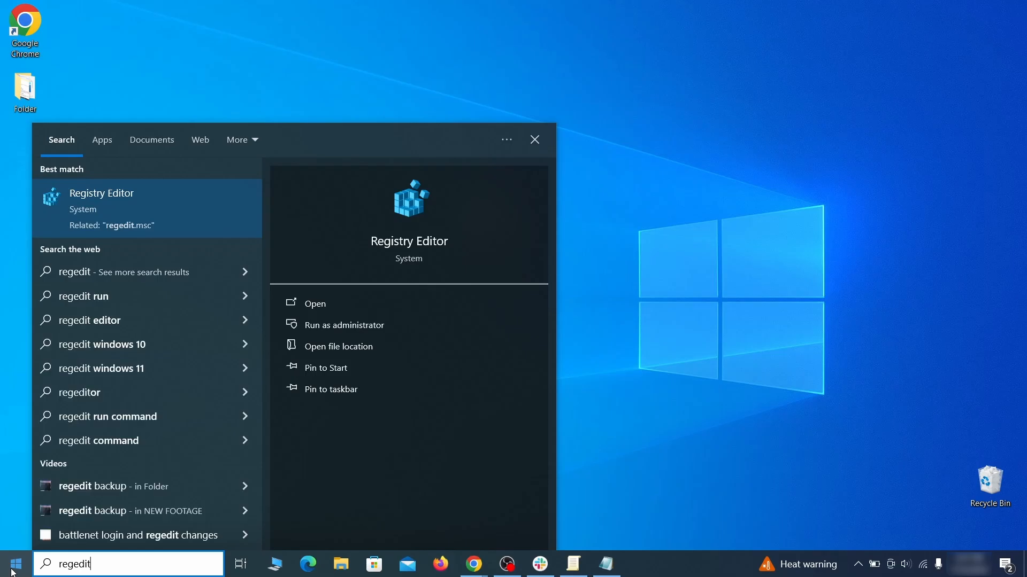
{"action": "right_click", "coordinate": [206, 203]}
{"action": "left_click", "coordinate": [235, 220]}
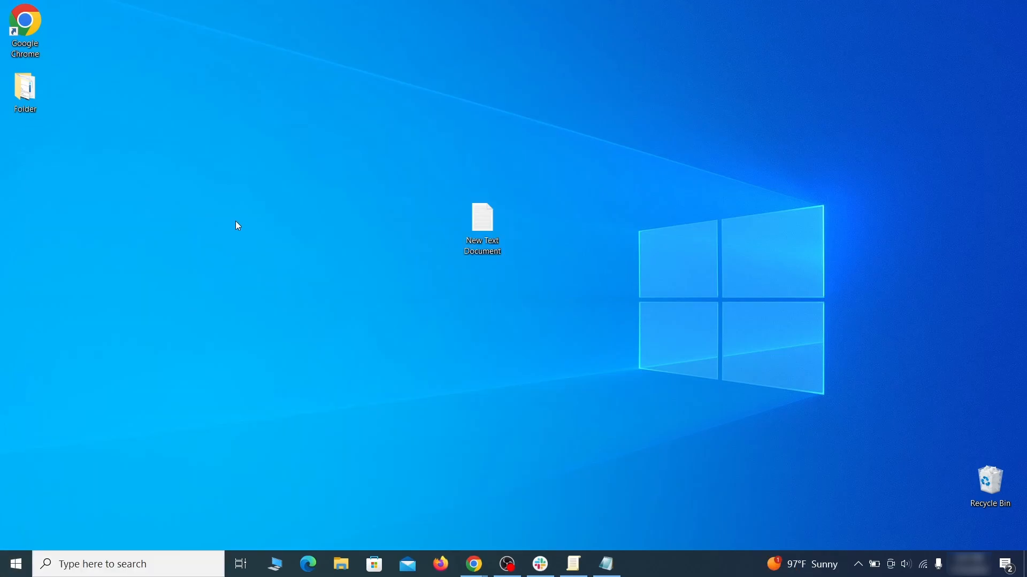
Step: Search the registry for the policy value sdovheoncoighvoienoibnasd copied from the Notepad document
{"action": "key", "text": "ctrl+f"}
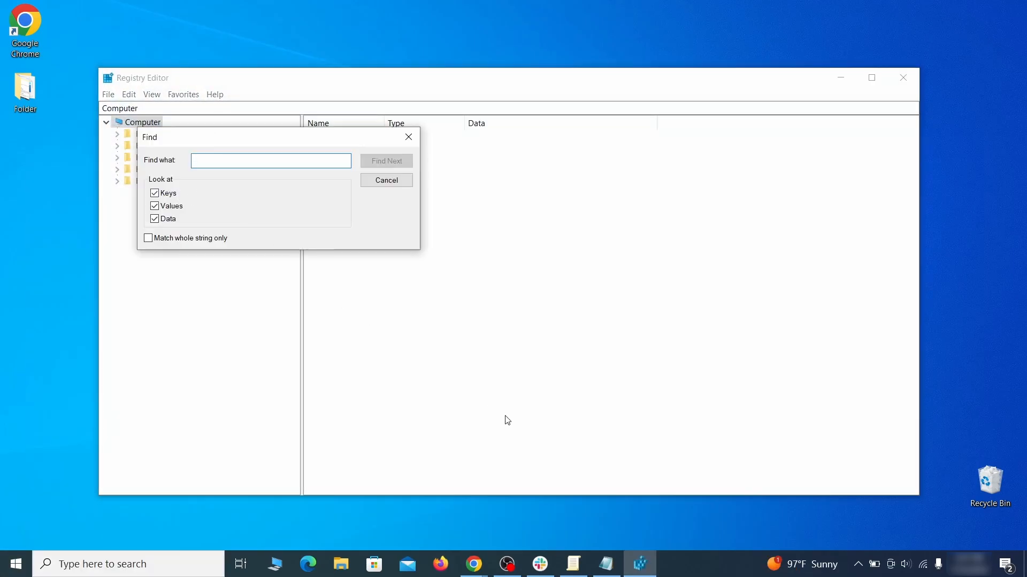
{"action": "left_click", "coordinate": [606, 566]}
{"action": "right_click", "coordinate": [230, 141]}
{"action": "left_click", "coordinate": [255, 179]}
{"action": "left_click", "coordinate": [105, 196]}
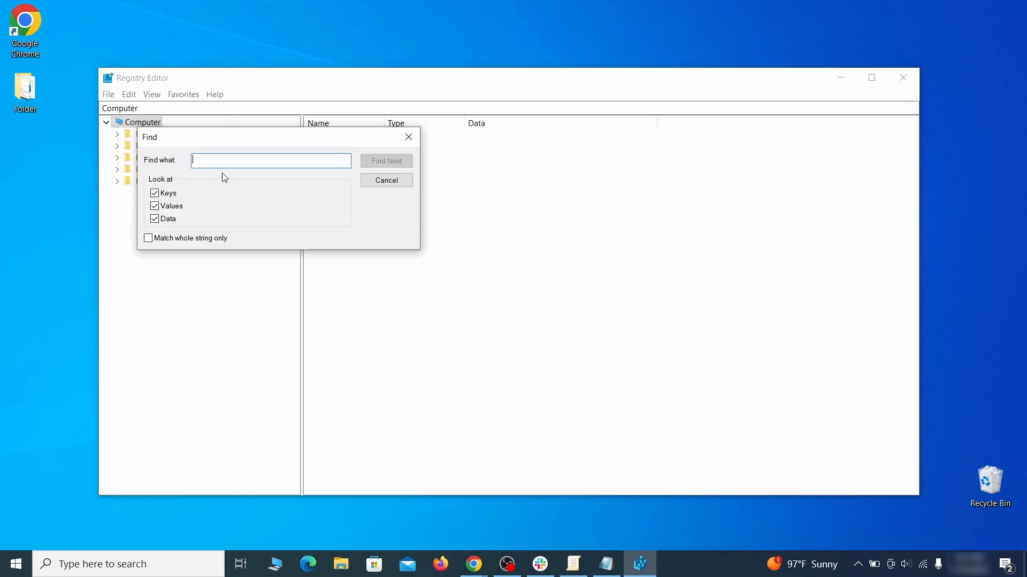
{"action": "right_click", "coordinate": [230, 162]}
{"action": "left_click", "coordinate": [270, 216]}
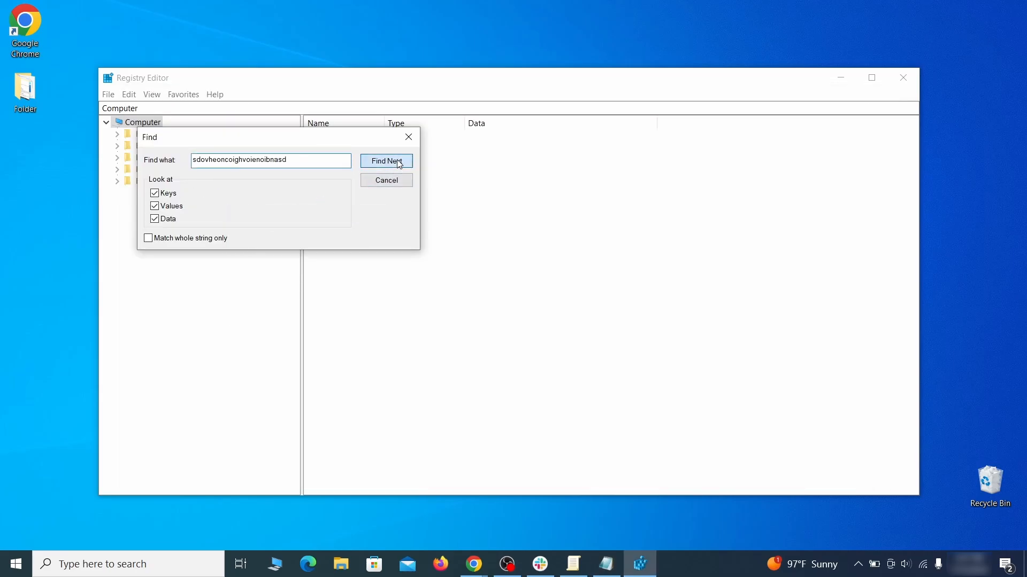
{"action": "left_click", "coordinate": [399, 162]}
Step: Delete the Recommended key under Policies\Google\Chrome in Group Policy Objects
{"action": "right_click", "coordinate": [254, 326]}
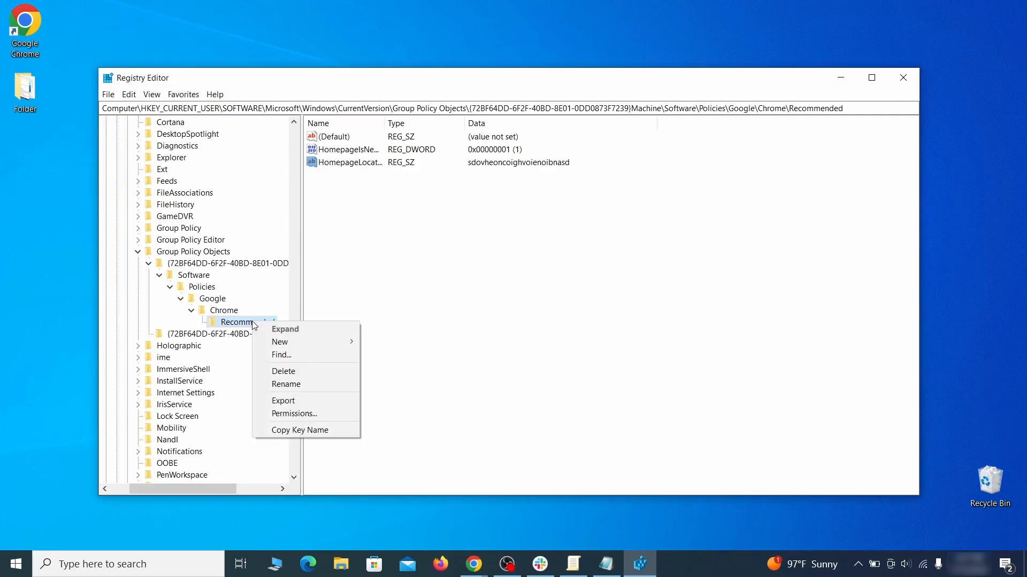
{"action": "left_click", "coordinate": [305, 372]}
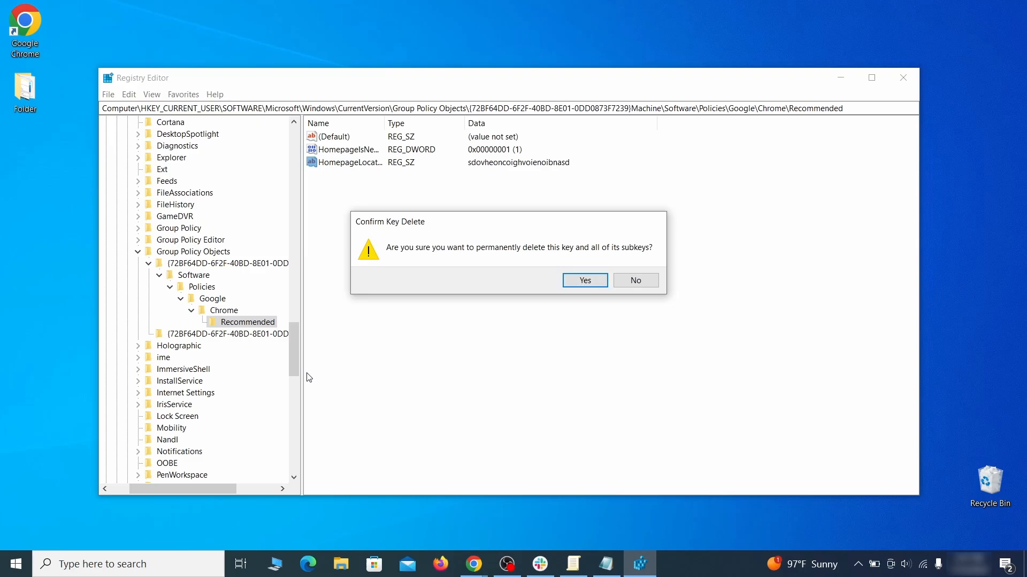
{"action": "left_click", "coordinate": [601, 282]}
Step: Search the whole registry again for sdovheoncoighvoienoibnasd
{"action": "left_click", "coordinate": [129, 94]}
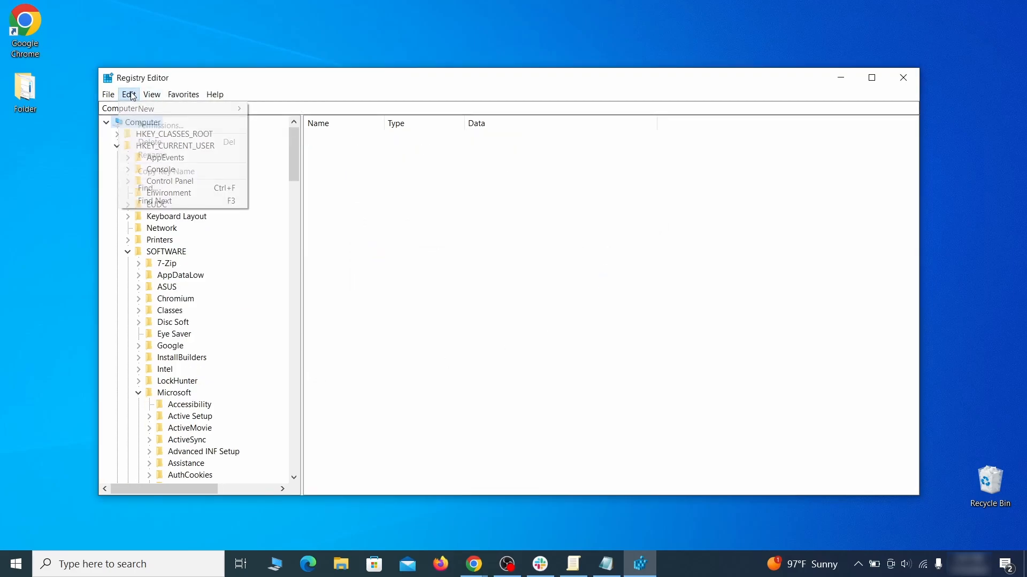
{"action": "left_click", "coordinate": [154, 189]}
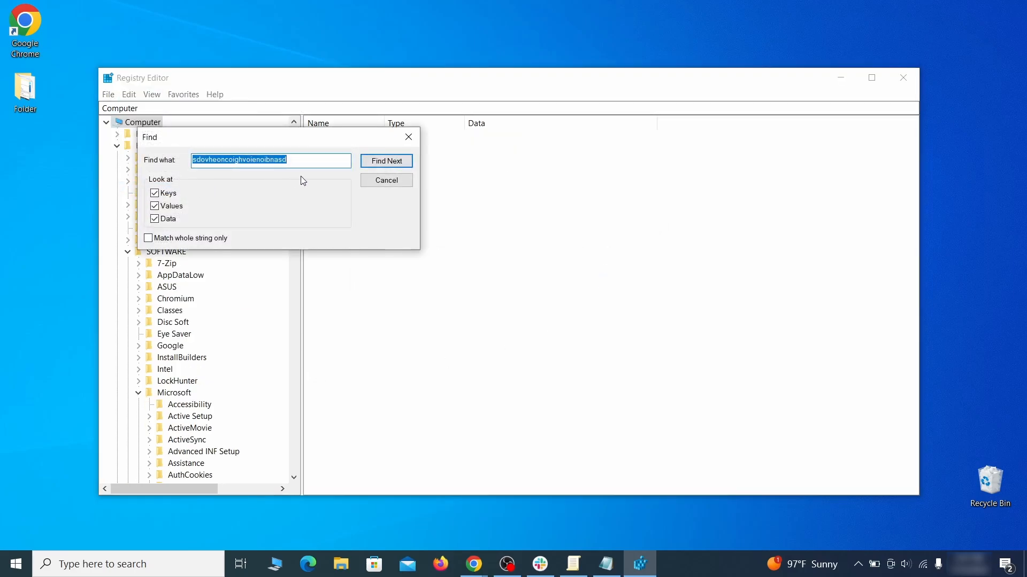
{"action": "left_click", "coordinate": [393, 161]}
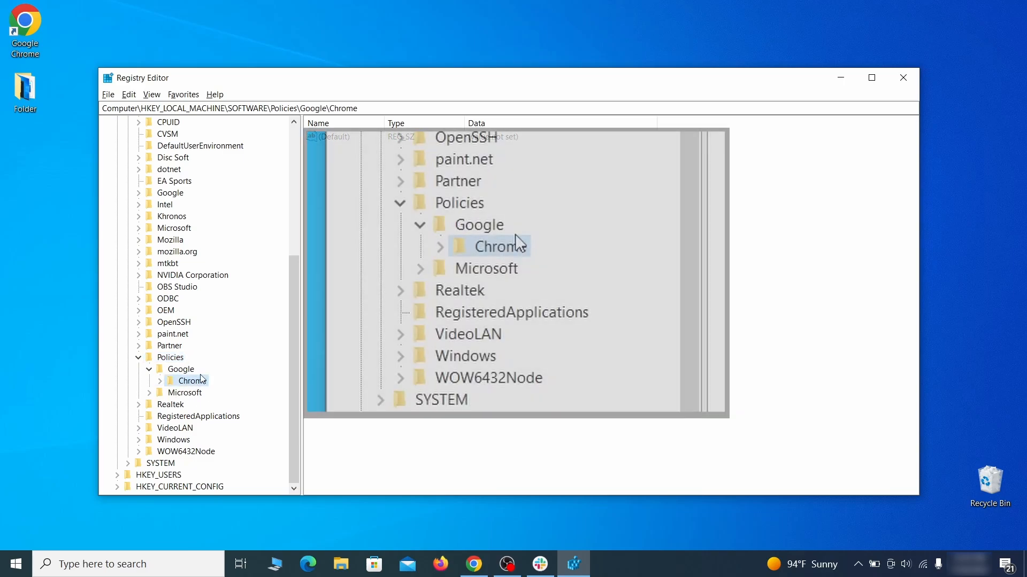
Step: Delete the Chrome key under HKEY_LOCAL_MACHINE\SOFTWARE\Policies\Google
{"action": "right_click", "coordinate": [191, 384]}
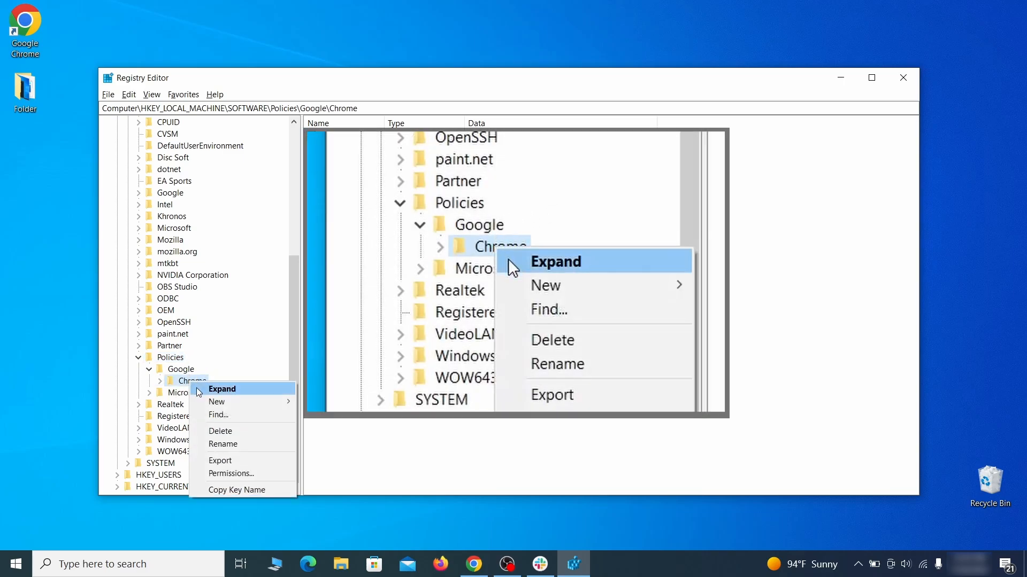
{"action": "left_click", "coordinate": [237, 432]}
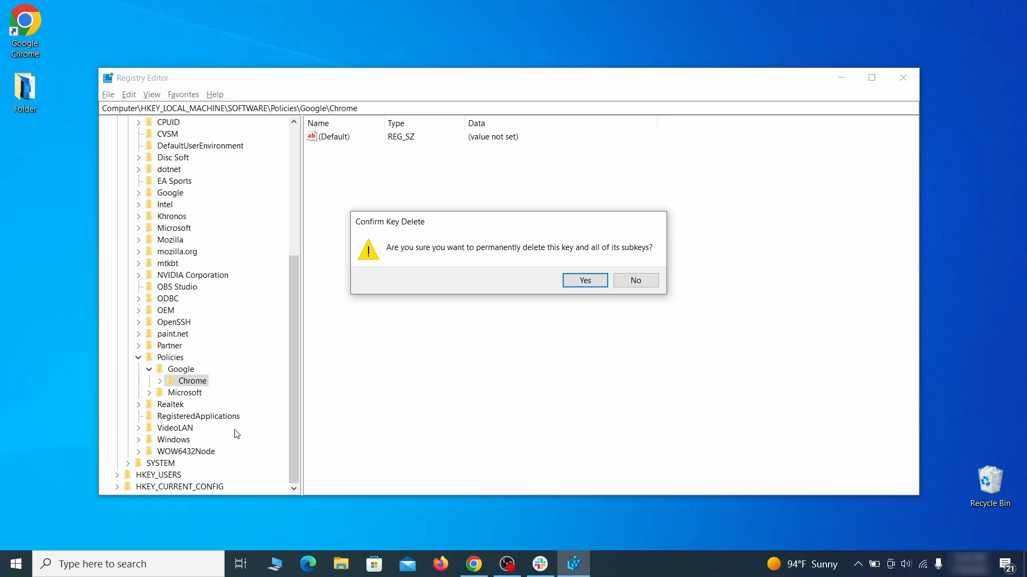
{"action": "left_click", "coordinate": [599, 280]}
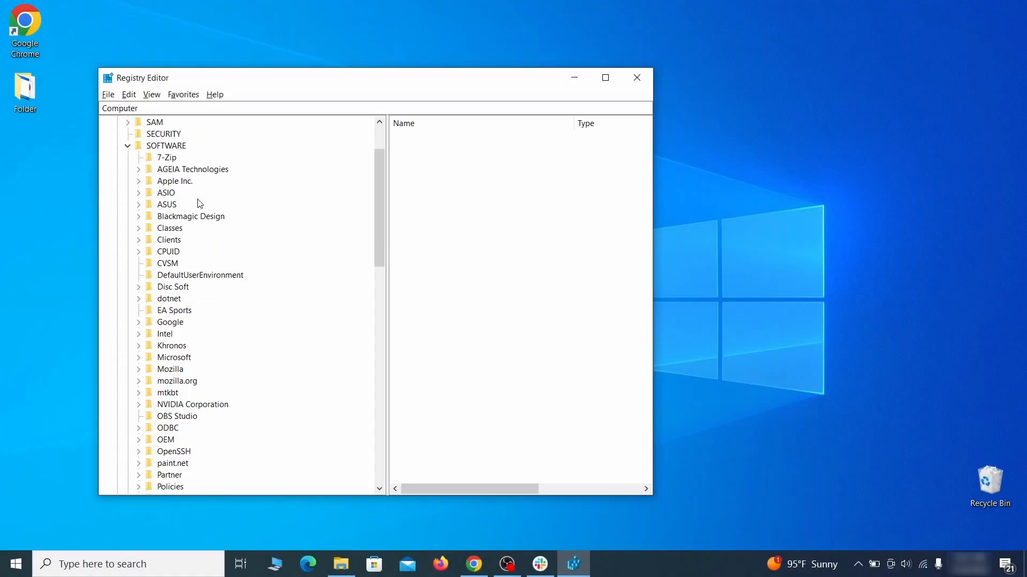
{"action": "left_click_drag", "start_coordinate": [379, 209], "coordinate": [372, 379]}
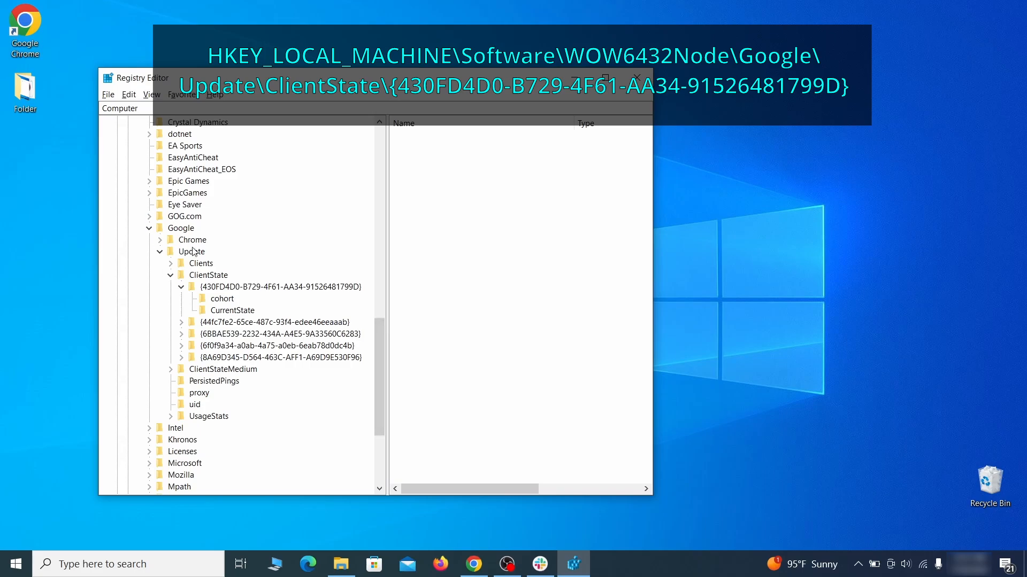
{"action": "left_click", "coordinate": [227, 290]}
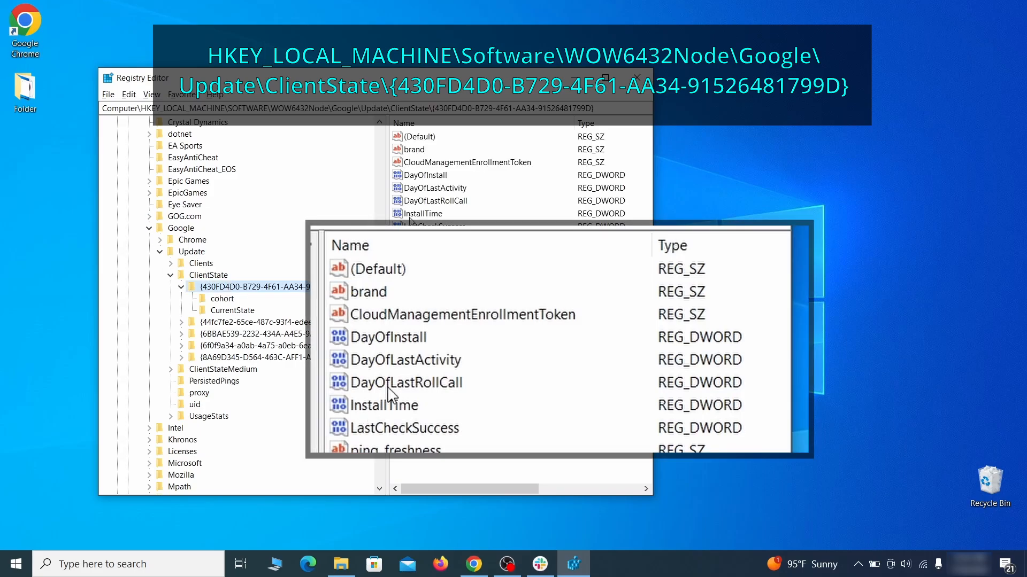
{"action": "left_click", "coordinate": [522, 168]}
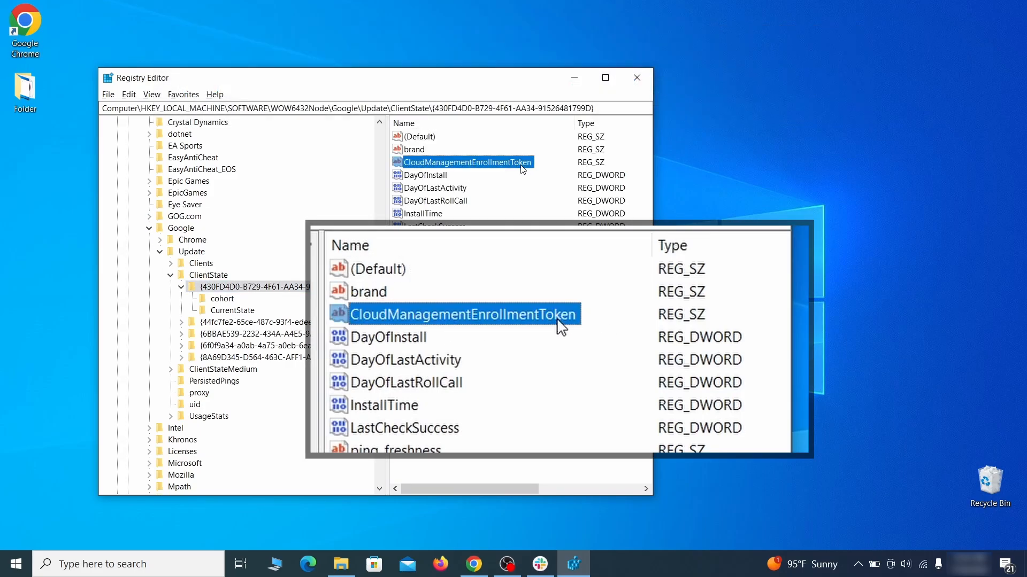
{"action": "right_click", "coordinate": [524, 168]}
{"action": "left_click", "coordinate": [546, 201]}
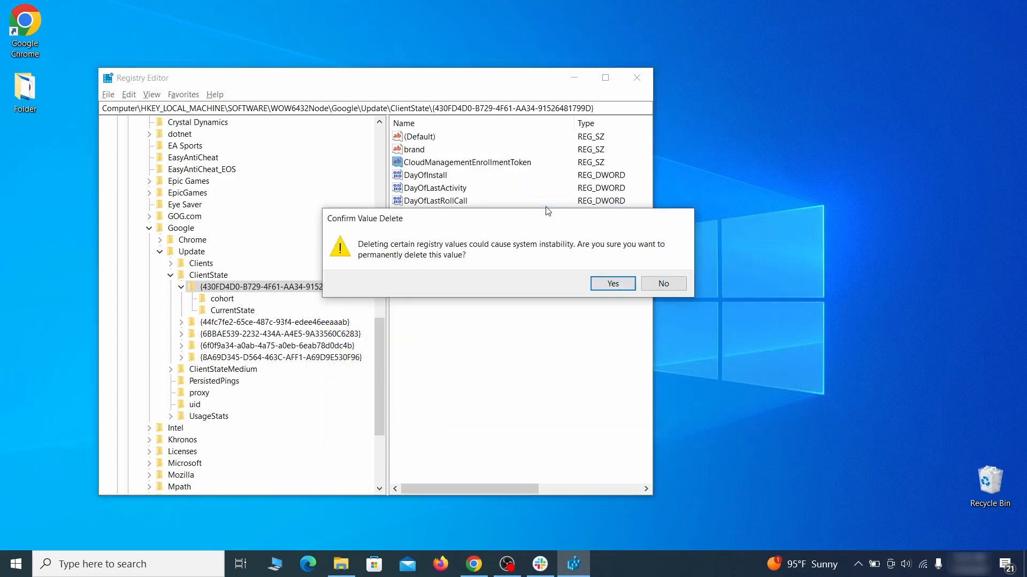
{"action": "left_click", "coordinate": [613, 284]}
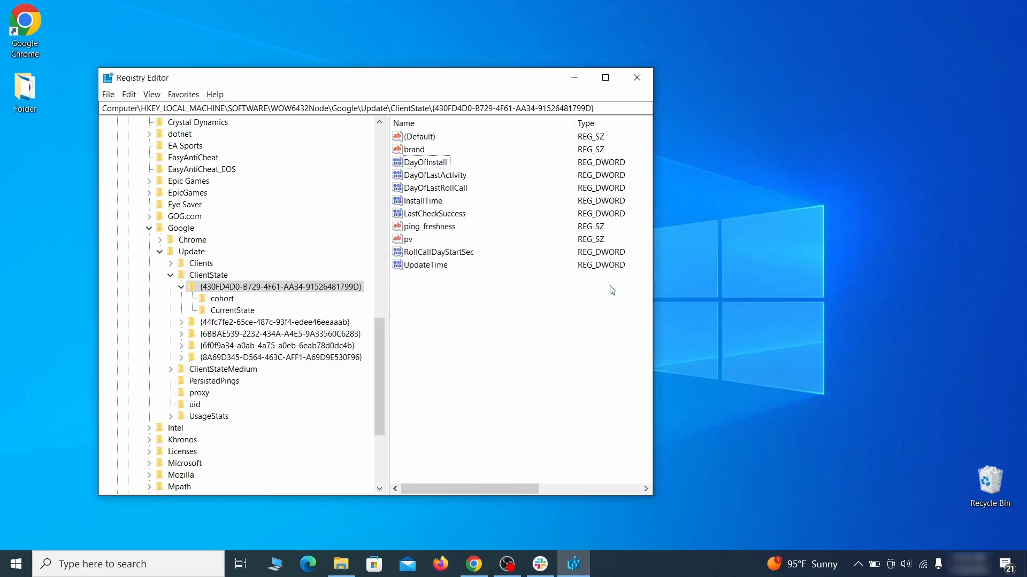
{"action": "left_click", "coordinate": [645, 80]}
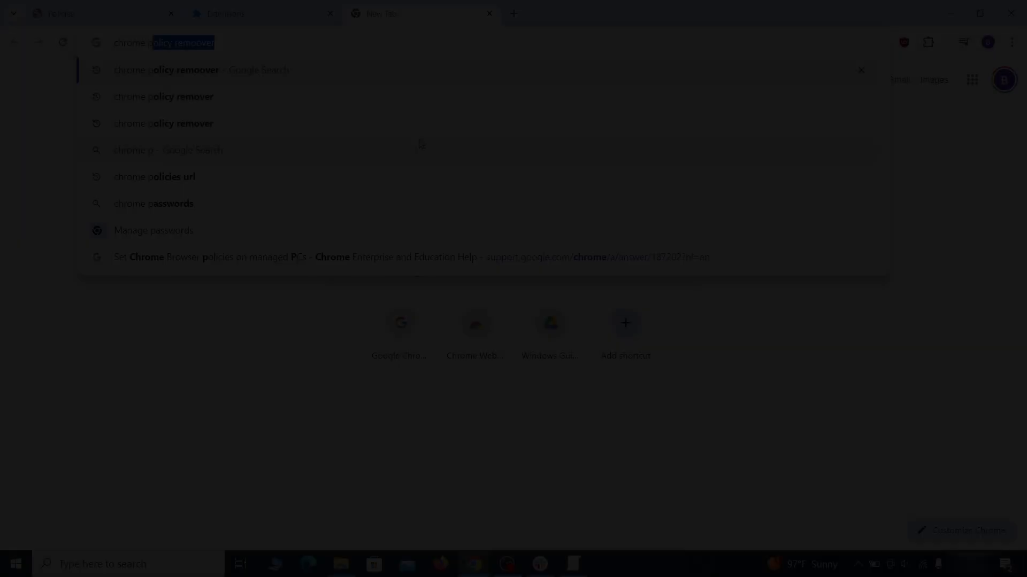
Step: In Chrome, search the web for "chrome policy remover" and open the free tool's page at its Windows instructions
{"action": "type", "text": "cy remover"}
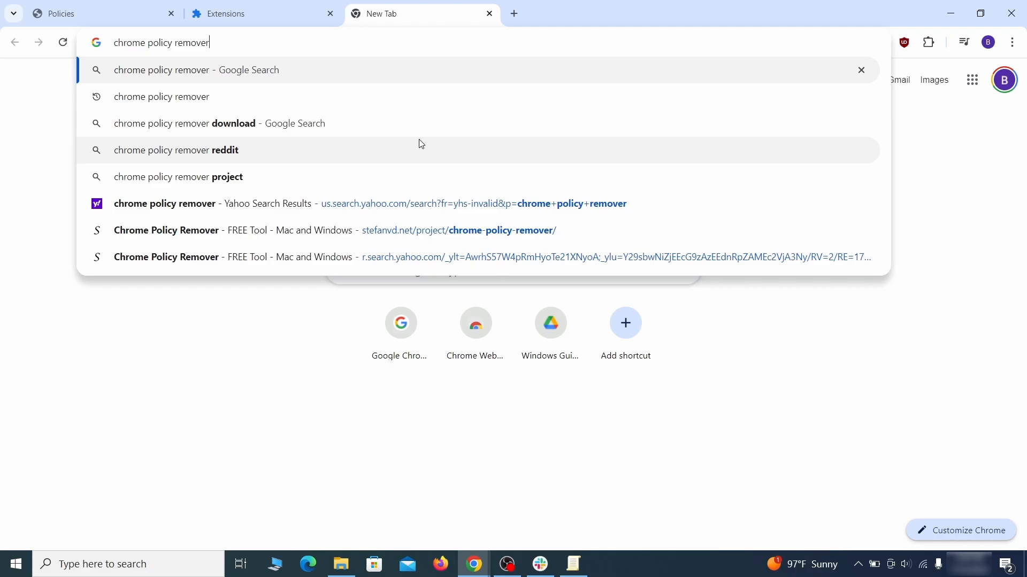
{"action": "key", "text": "Return"}
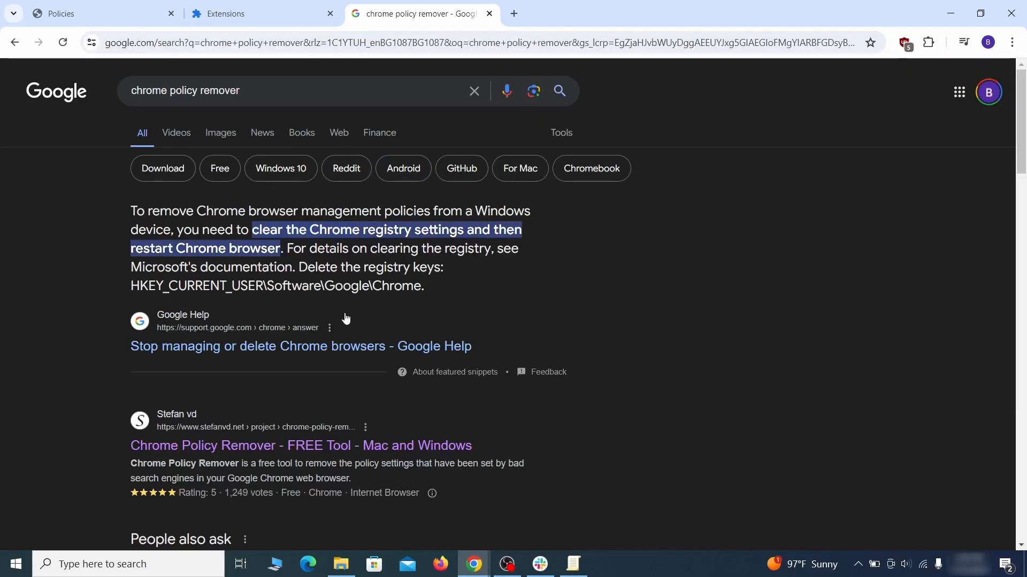
{"action": "left_click", "coordinate": [305, 446]}
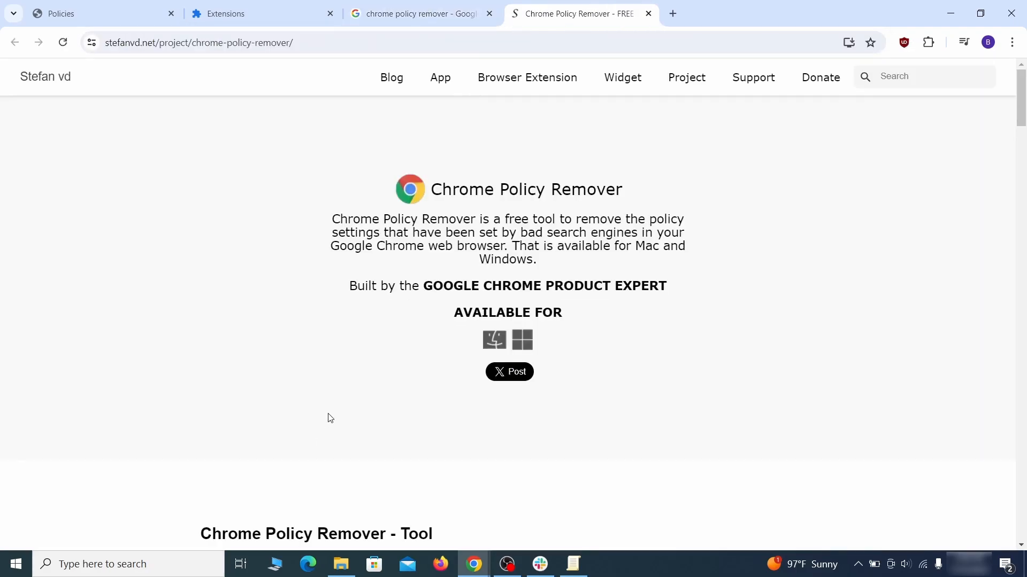
{"action": "scroll", "coordinate": [329, 414], "scroll_direction": "down", "scroll_amount": 10}
{"action": "scroll", "coordinate": [335, 409], "scroll_direction": "down", "scroll_amount": 15}
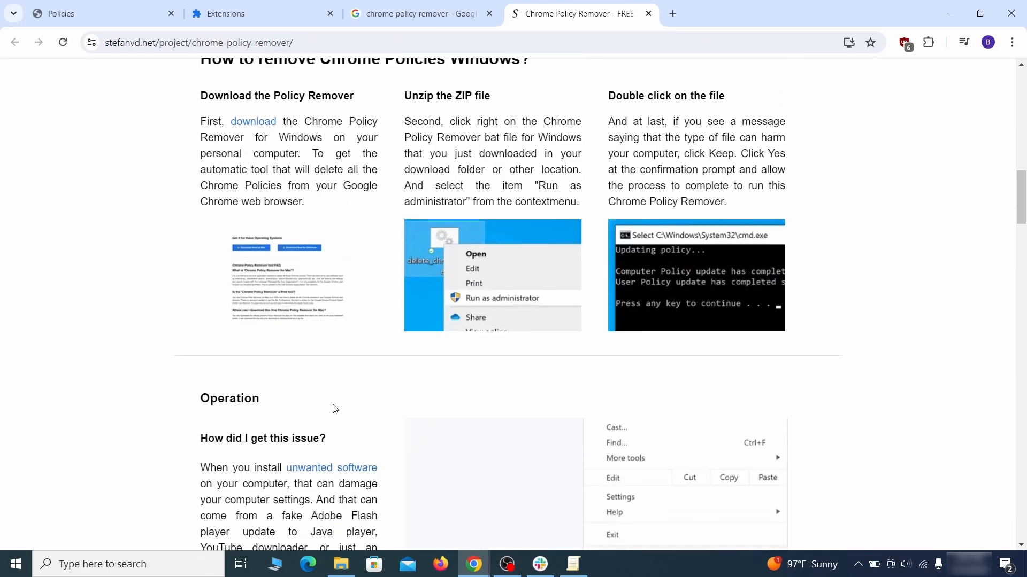
Step: Download the Windows version of Chrome Policy Remover and move delete_chrome_policies.bat from Downloads to the middle of the desktop
{"action": "scroll", "coordinate": [335, 409], "scroll_direction": "down", "scroll_amount": 20}
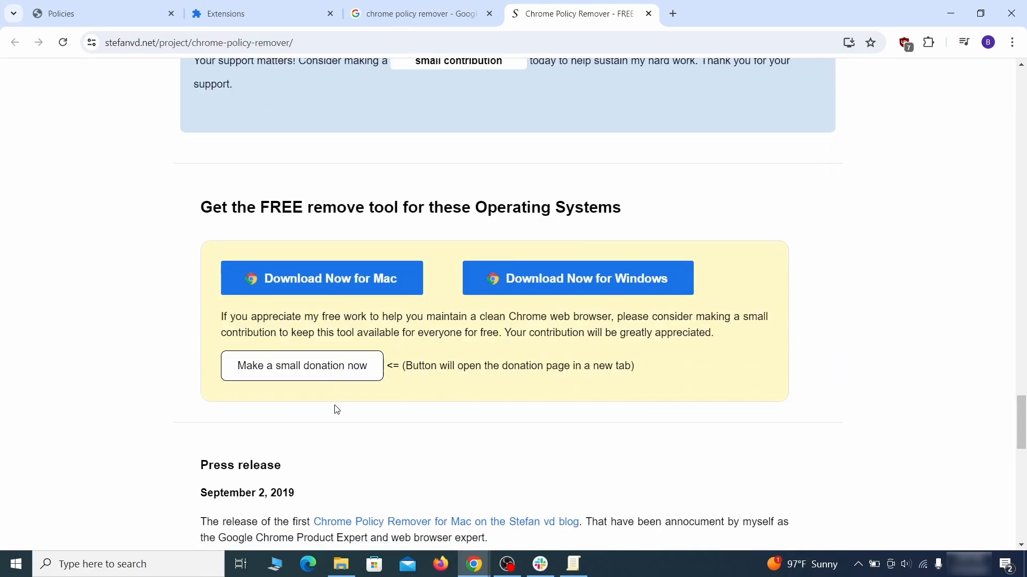
{"action": "left_click", "coordinate": [613, 281]}
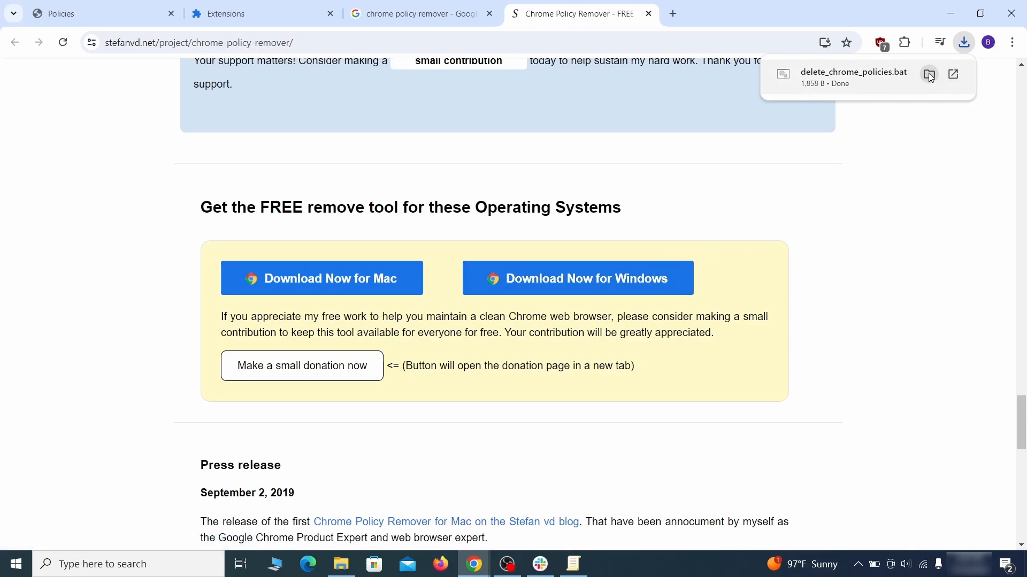
{"action": "left_click", "coordinate": [930, 75]}
{"action": "left_click", "coordinate": [951, 13]}
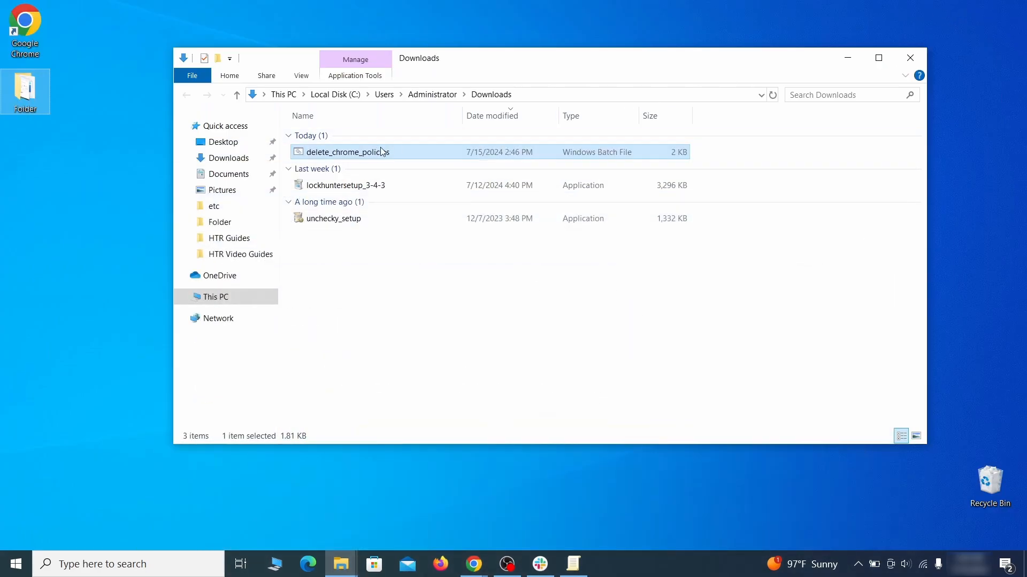
{"action": "left_click_drag", "start_coordinate": [377, 152], "coordinate": [83, 331]}
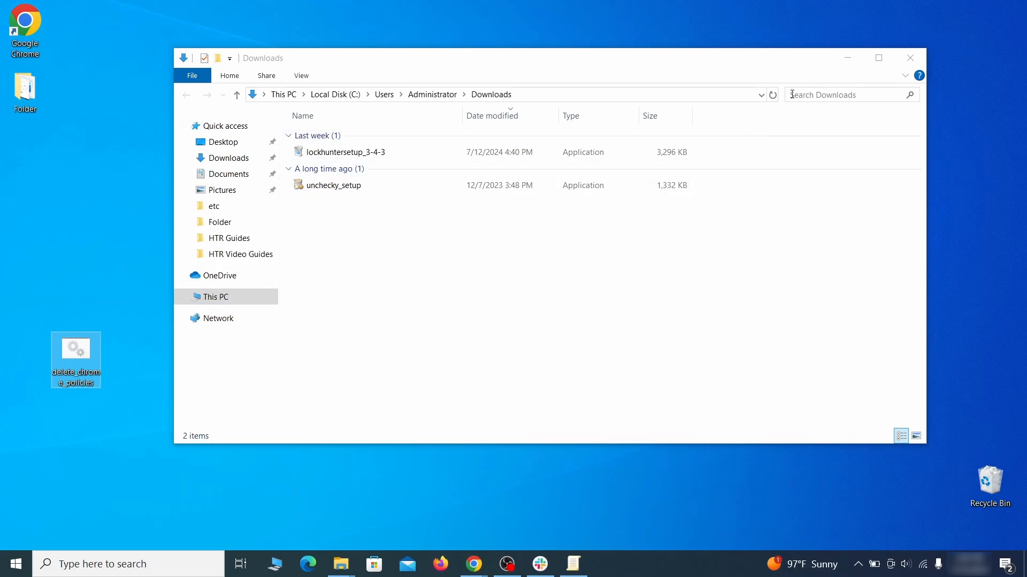
{"action": "left_click", "coordinate": [911, 59]}
{"action": "left_click_drag", "start_coordinate": [242, 301], "coordinate": [515, 204]}
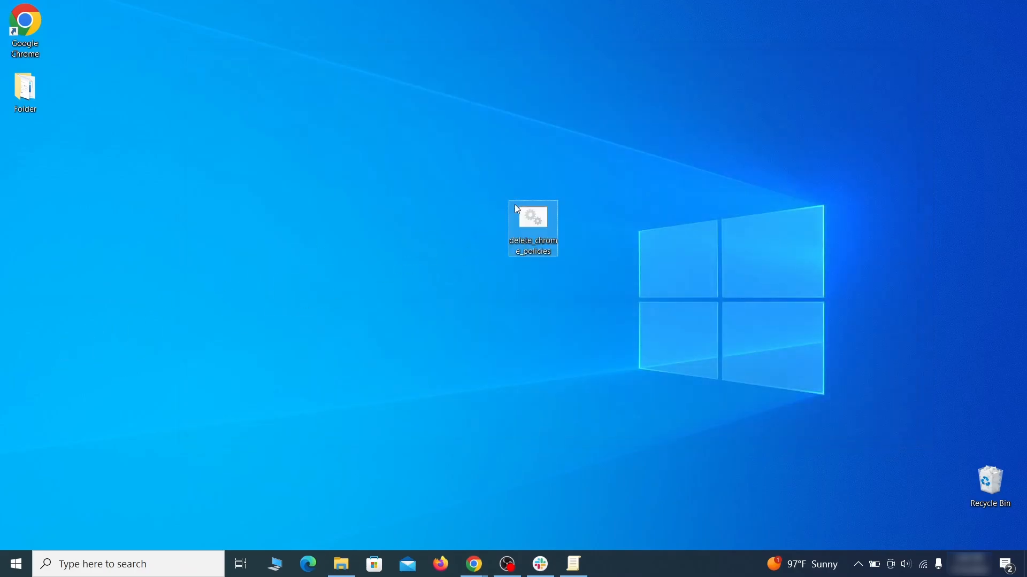
Step: Run delete_chrome_policies as administrator, allow it past SmartScreen, and close its console once the policies are processed
{"action": "right_click", "coordinate": [545, 219]}
{"action": "left_click", "coordinate": [608, 273]}
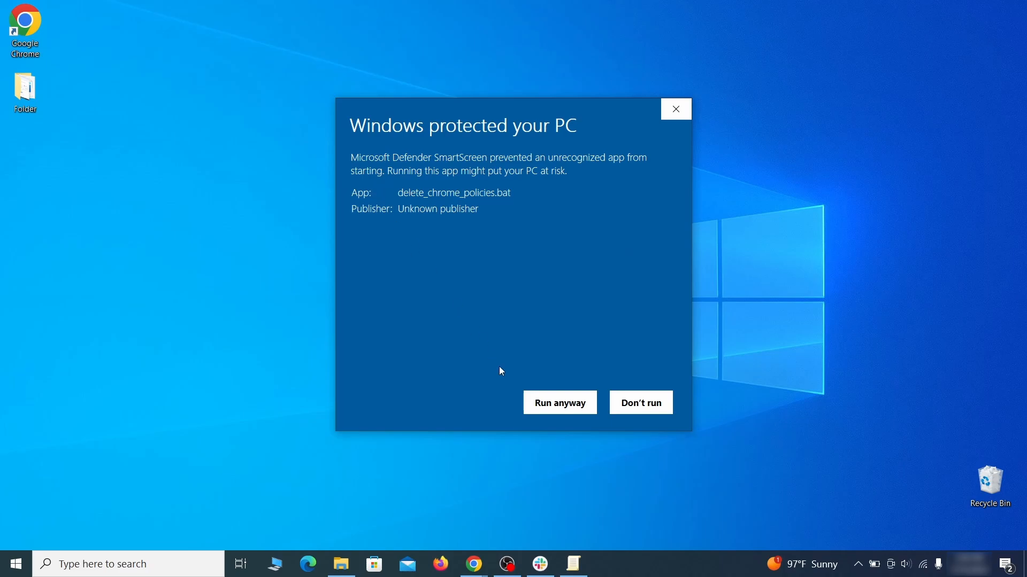
{"action": "left_click", "coordinate": [560, 412]}
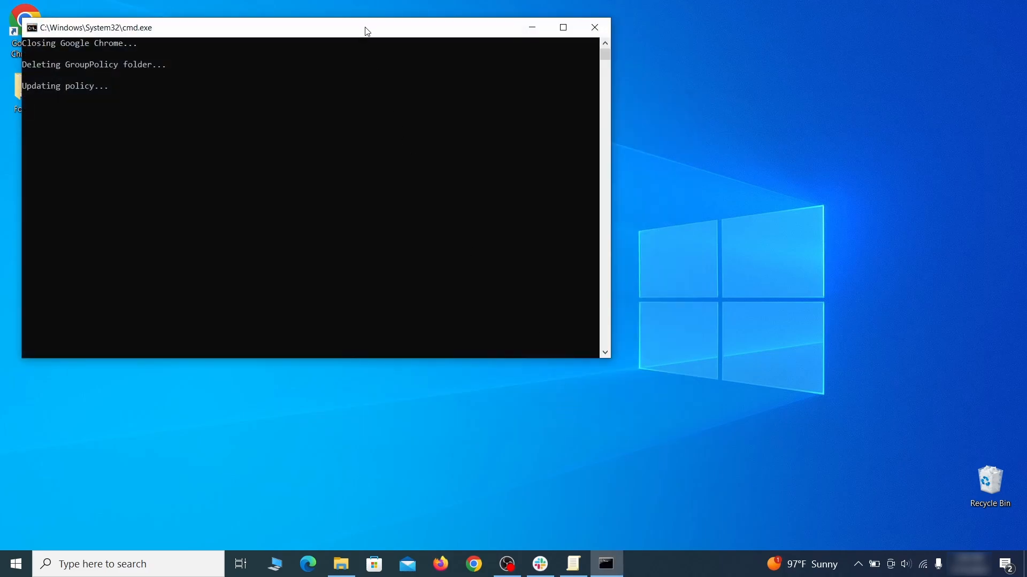
{"action": "left_click_drag", "start_coordinate": [368, 31], "coordinate": [542, 64]}
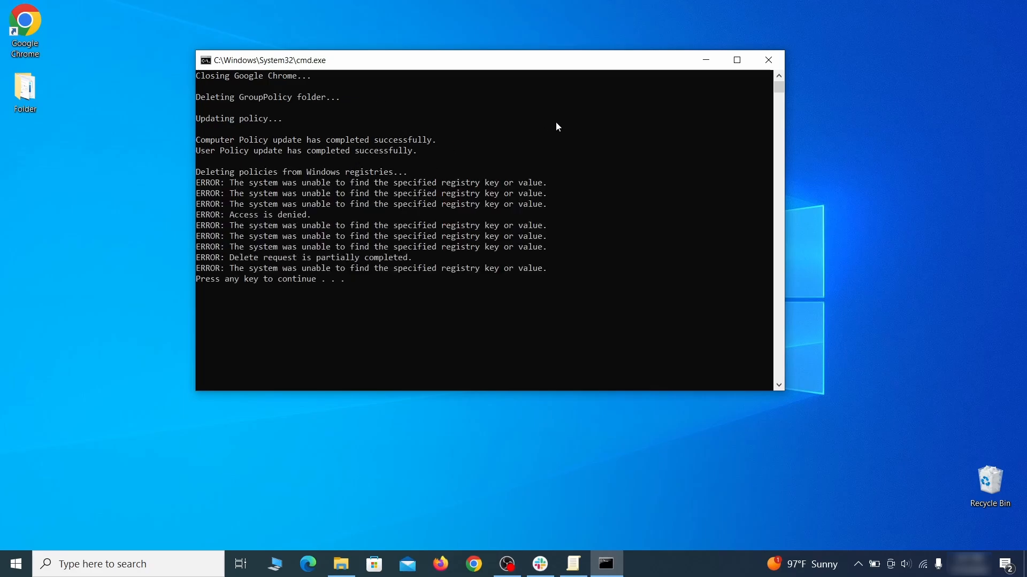
{"action": "left_click", "coordinate": [770, 62]}
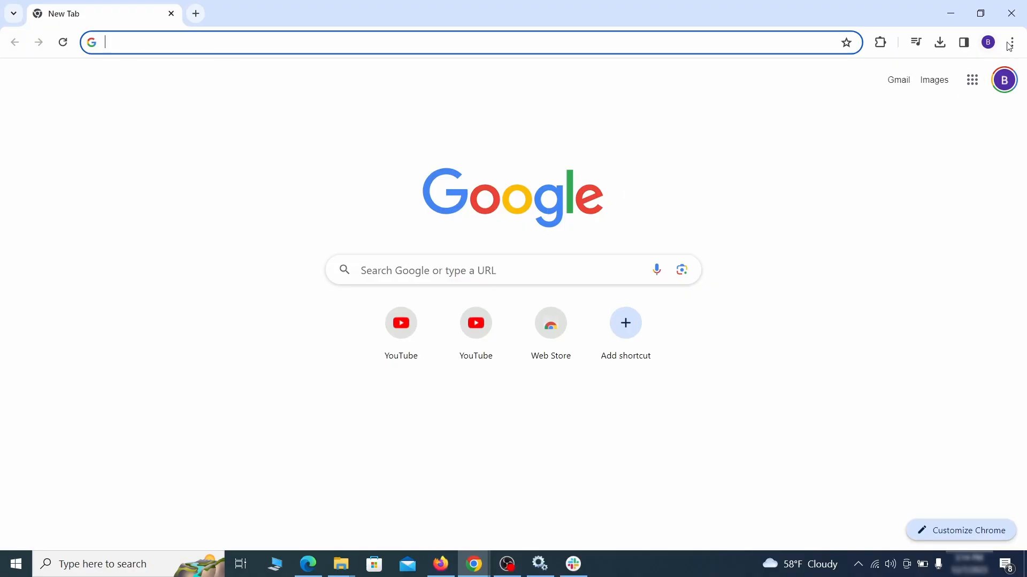
Step: Disable and remove the Add to Zola Button extension on Chrome's extension management page
{"action": "left_click", "coordinate": [1010, 43]}
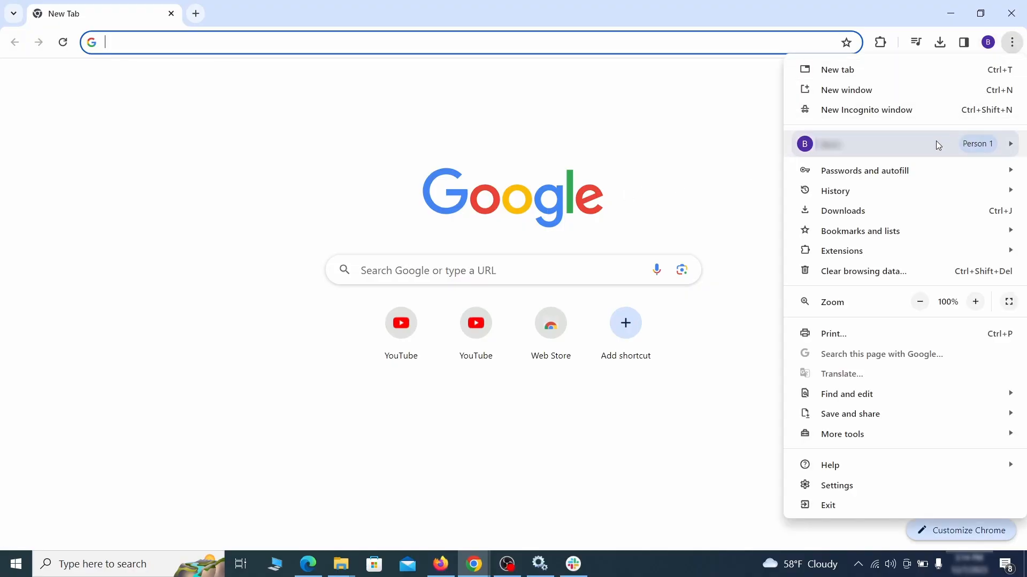
{"action": "mouse_move", "coordinate": [867, 251]}
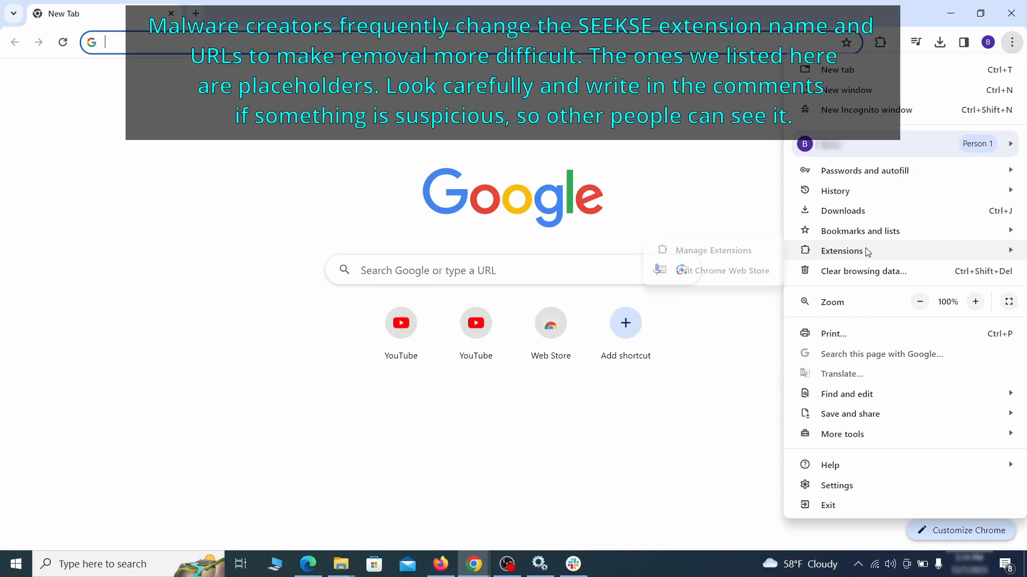
{"action": "left_click", "coordinate": [754, 255]}
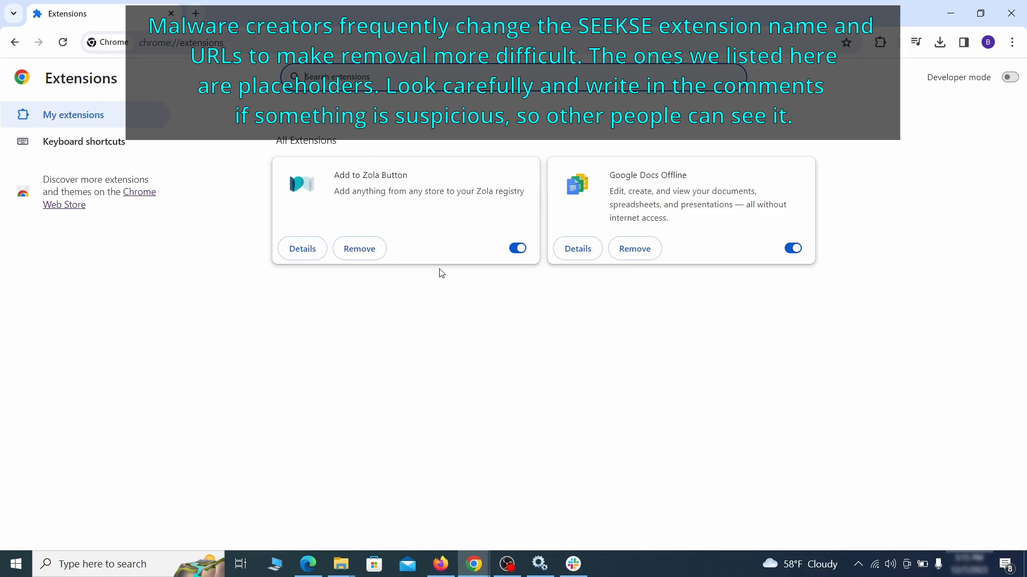
{"action": "left_click", "coordinate": [517, 248]}
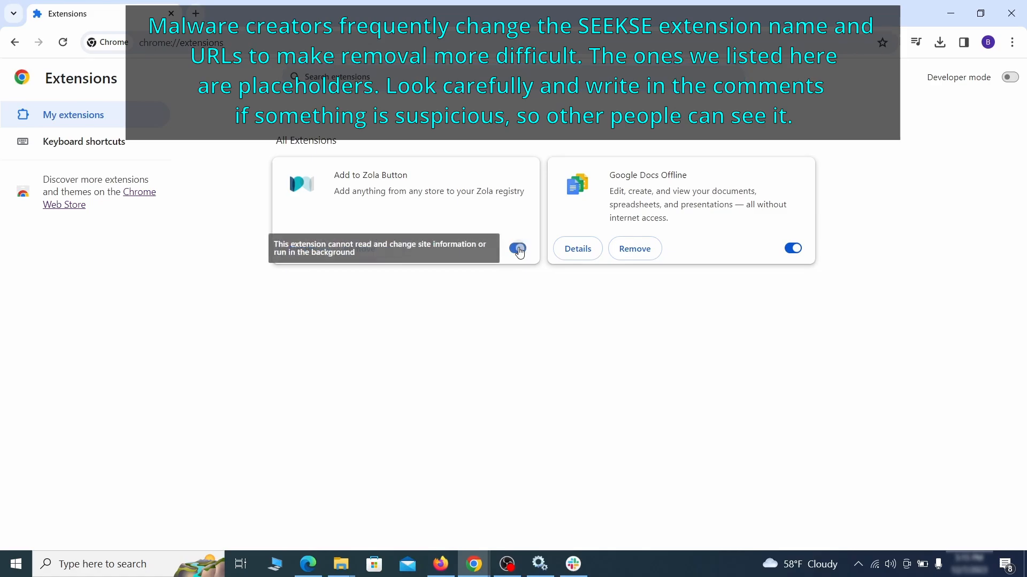
{"action": "left_click", "coordinate": [373, 256]}
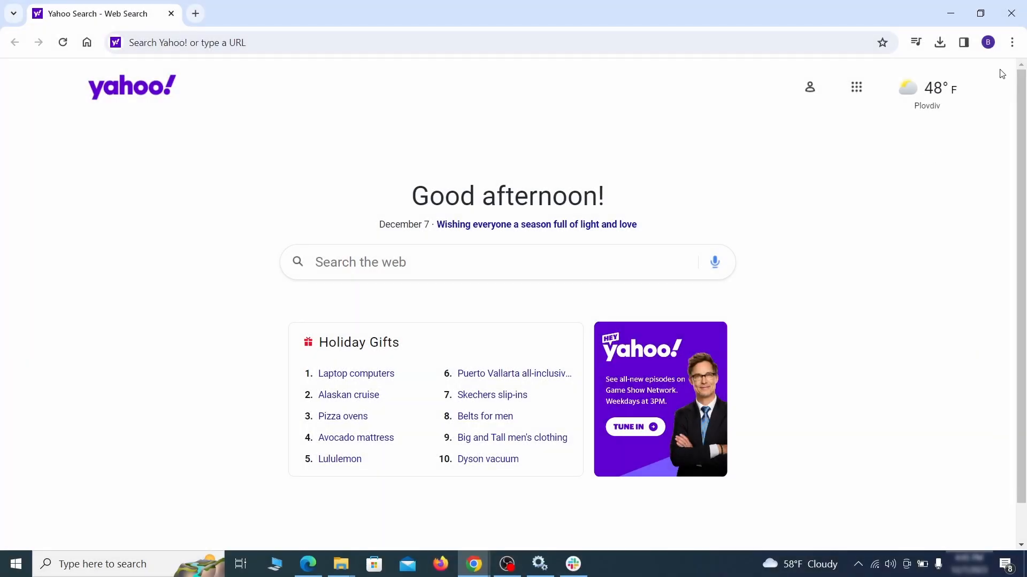
Step: Clear Chrome's browsing data with the advanced options, including download history, cookies, cached files and autofill form data
{"action": "left_click", "coordinate": [1012, 43]}
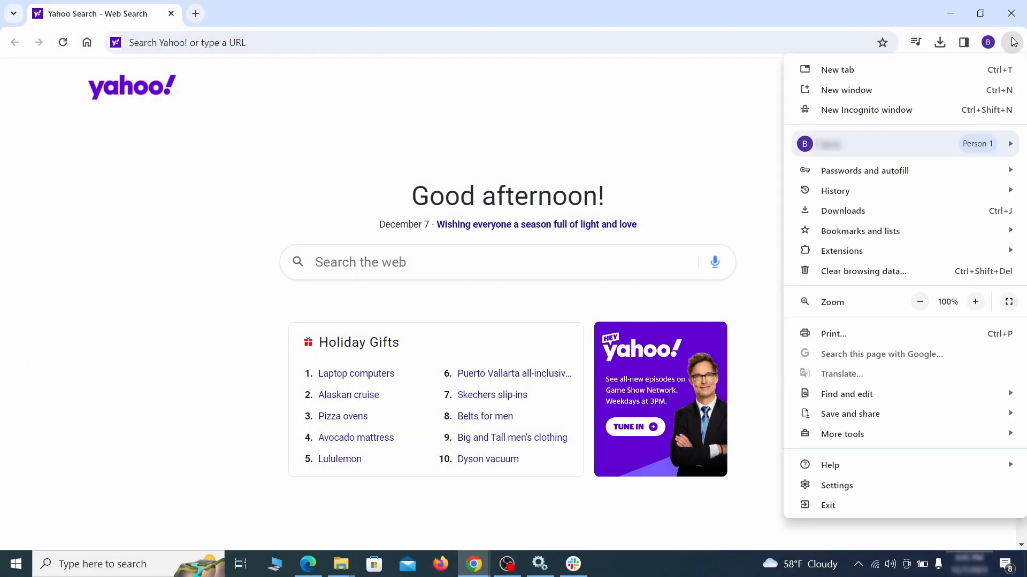
{"action": "left_click", "coordinate": [838, 485]}
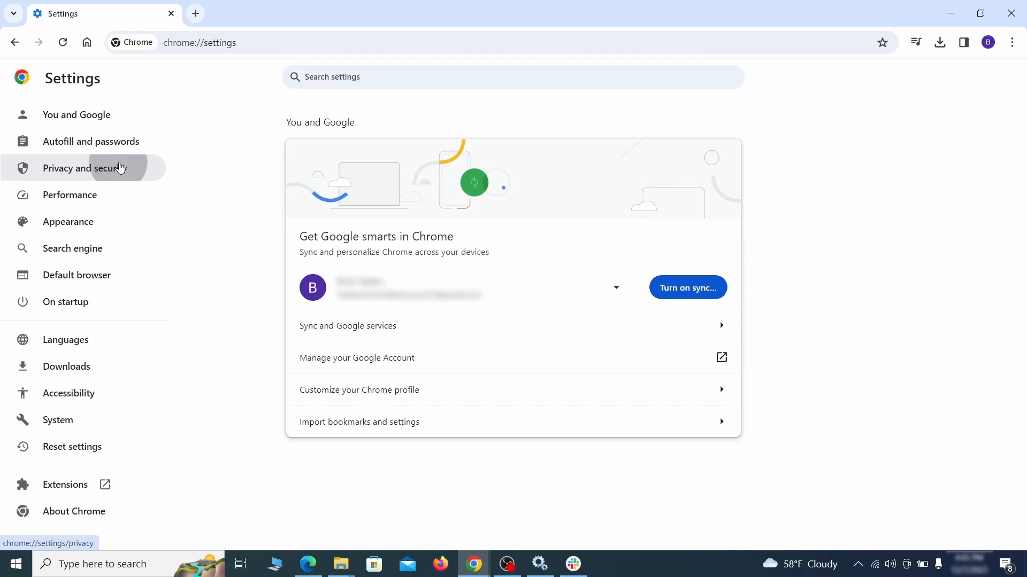
{"action": "left_click", "coordinate": [121, 167]}
{"action": "scroll", "coordinate": [707, 347], "scroll_direction": "down", "scroll_amount": 1}
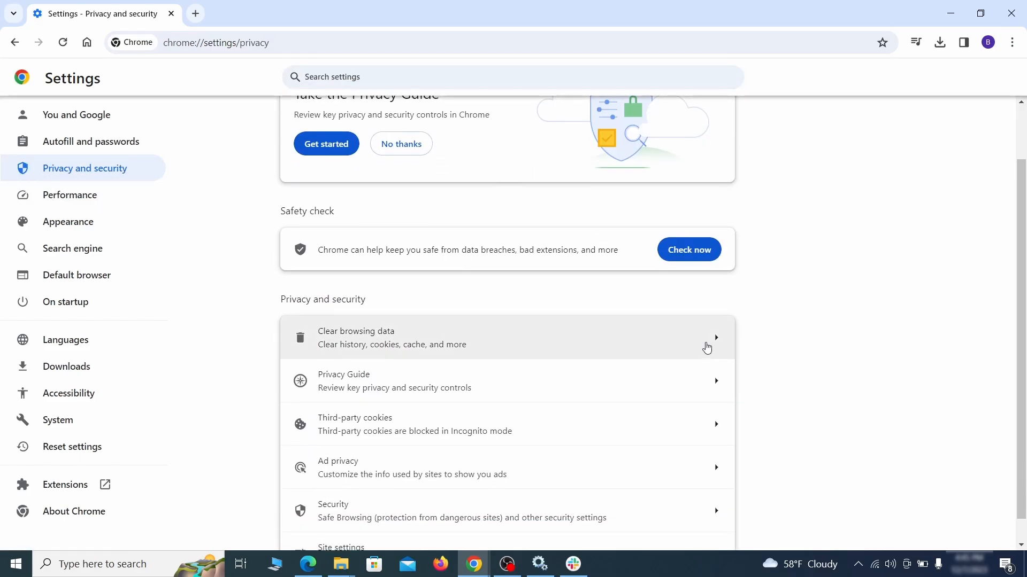
{"action": "left_click", "coordinate": [671, 347]}
{"action": "left_click", "coordinate": [451, 191]}
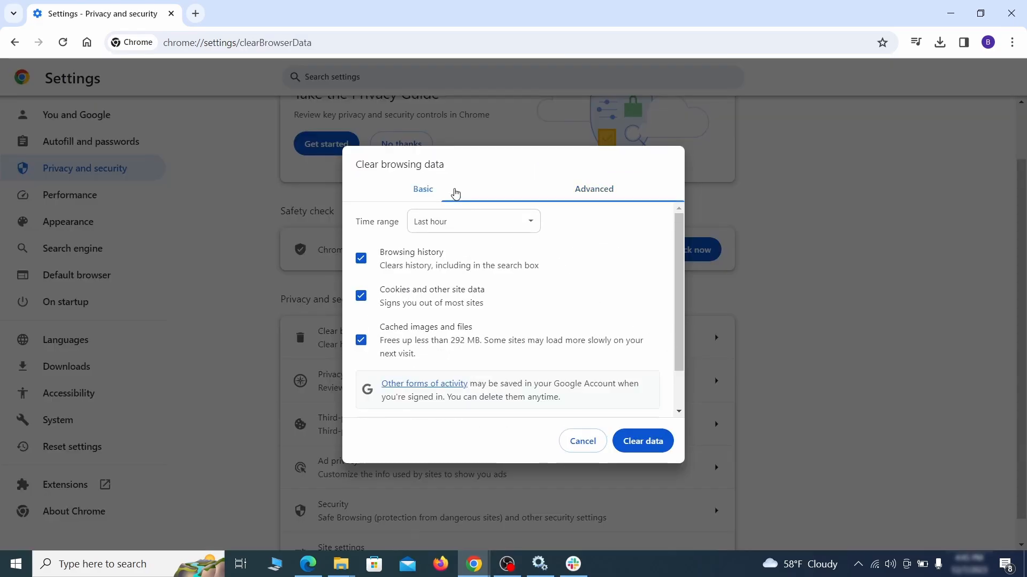
{"action": "left_click", "coordinate": [572, 194]}
{"action": "scroll", "coordinate": [518, 305], "scroll_direction": "down", "scroll_amount": 2}
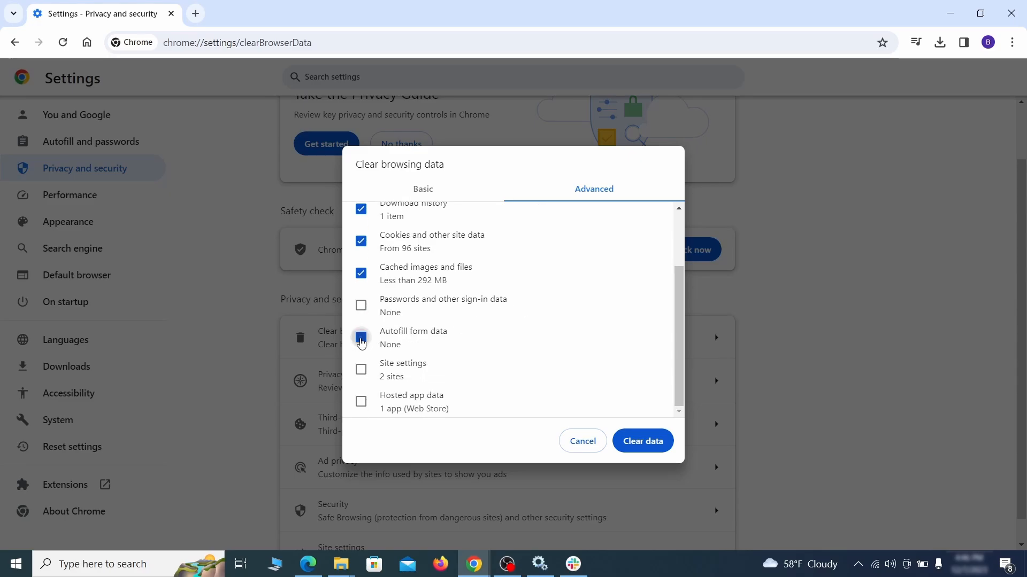
{"action": "left_click", "coordinate": [650, 444]}
Step: In the site notification settings, remove ExampleRougeURL.com from the sites allowed to send notifications
{"action": "scroll", "coordinate": [770, 351], "scroll_direction": "down", "scroll_amount": 1}
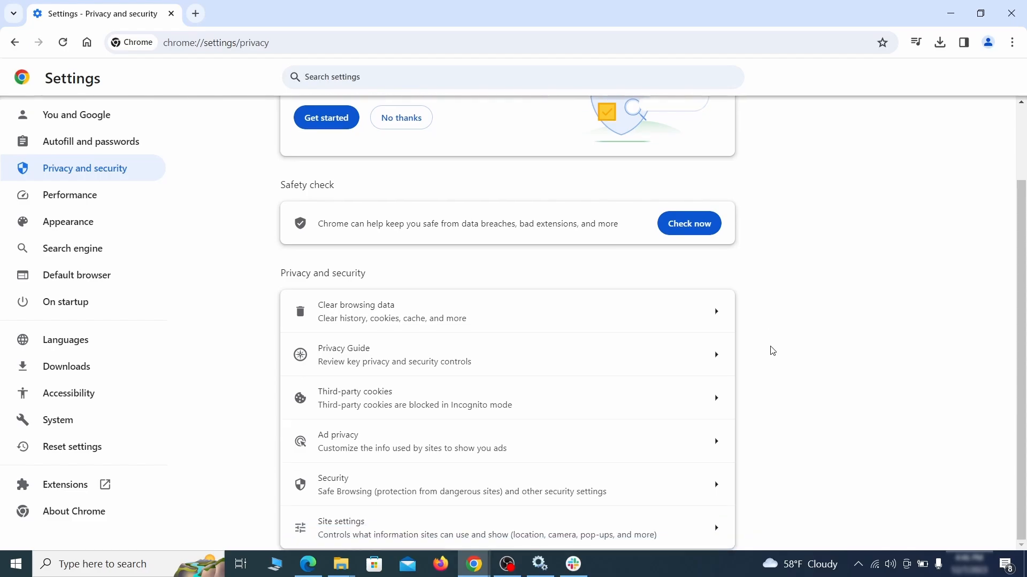
{"action": "left_click", "coordinate": [499, 524]}
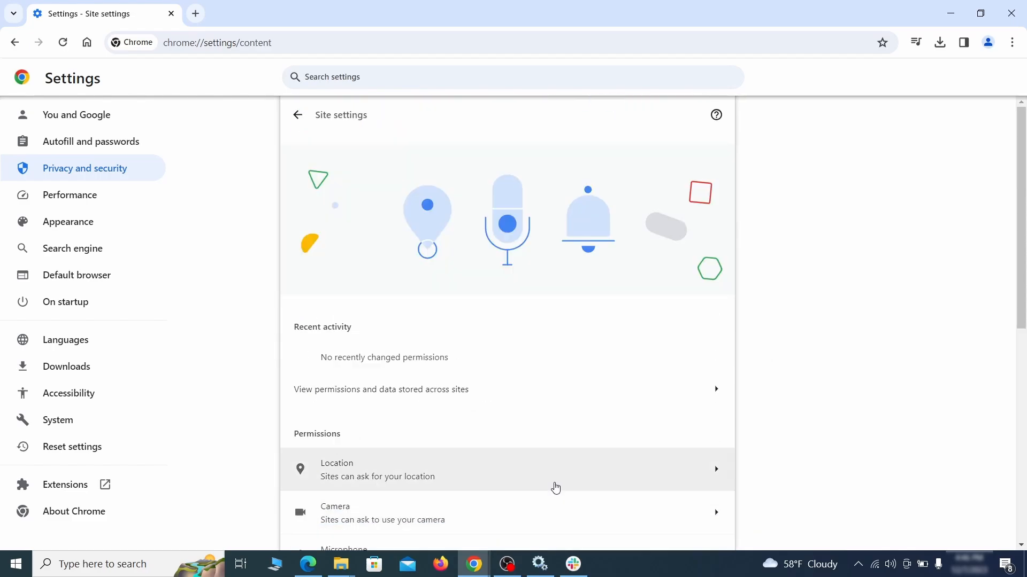
{"action": "scroll", "coordinate": [736, 324], "scroll_direction": "down", "scroll_amount": 3}
{"action": "scroll", "coordinate": [745, 288], "scroll_direction": "down", "scroll_amount": 1}
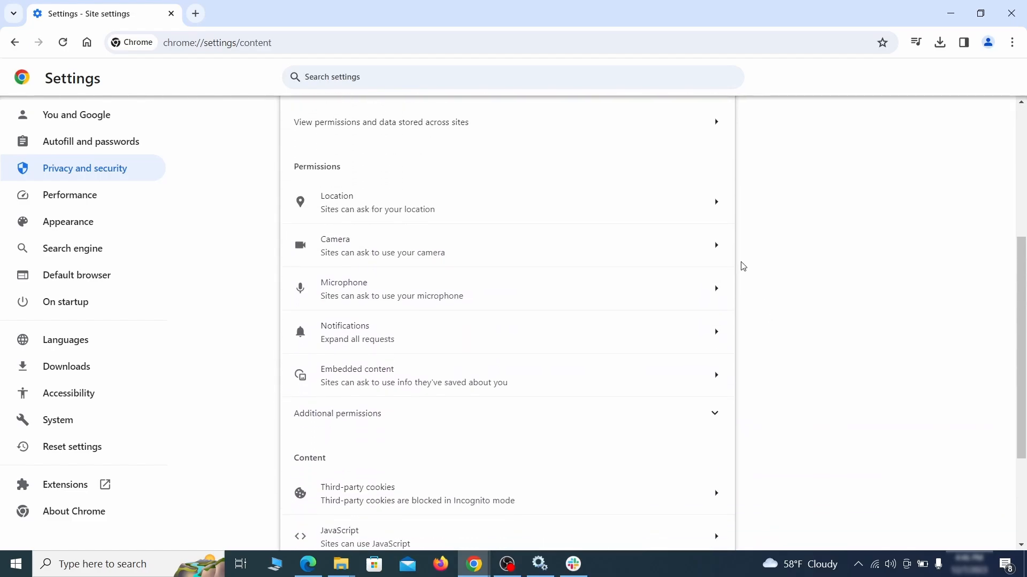
{"action": "left_click", "coordinate": [517, 209]}
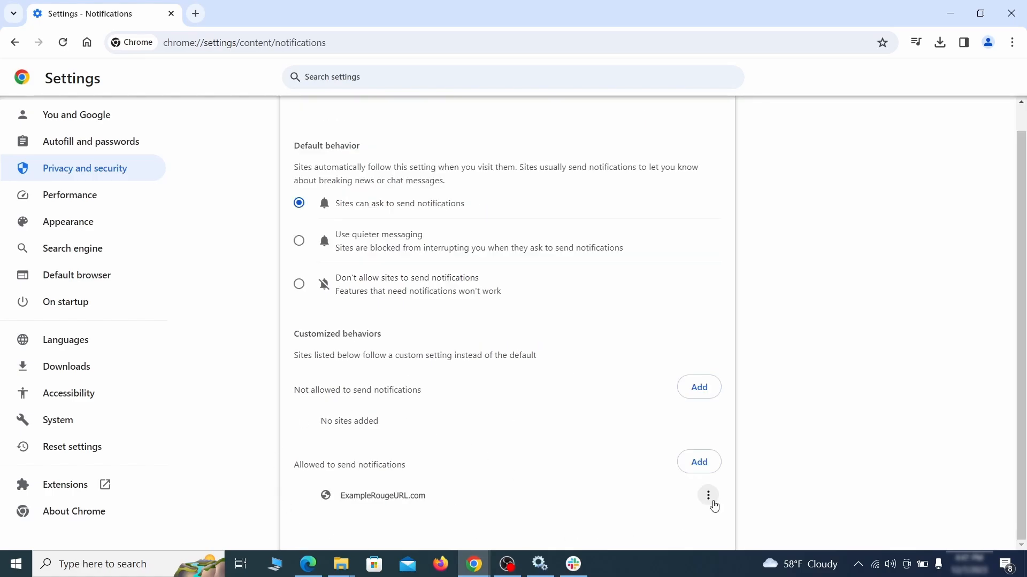
{"action": "left_click", "coordinate": [708, 496]}
{"action": "left_click", "coordinate": [664, 489]}
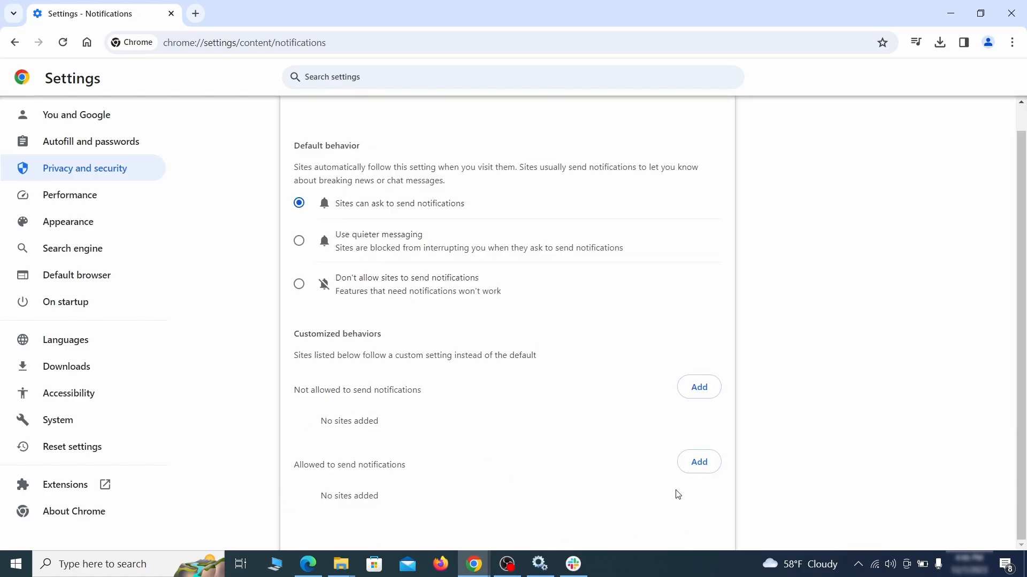
Step: Review the third-party cookie settings and their customized site exceptions, and return to the site settings
{"action": "key", "text": "alt+Left"}
{"action": "scroll", "coordinate": [556, 362], "scroll_direction": "down", "scroll_amount": 1}
{"action": "left_click", "coordinate": [552, 360]}
{"action": "scroll", "coordinate": [559, 380], "scroll_direction": "down", "scroll_amount": 5}
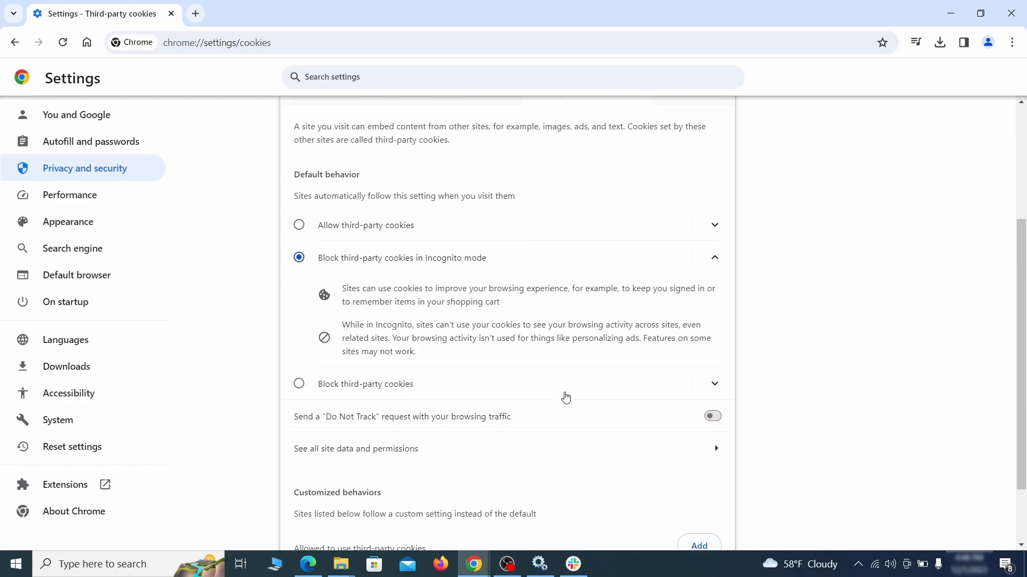
{"action": "left_click", "coordinate": [709, 503]}
{"action": "key", "text": "alt+Left"}
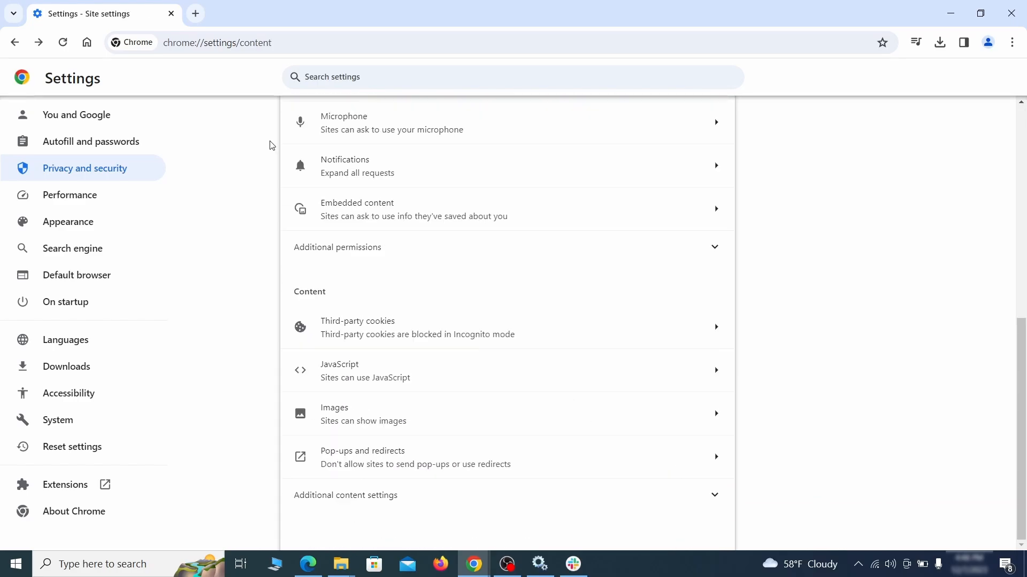
Step: Turn off the home button that uses a custom rogue address in the appearance settings
{"action": "left_click", "coordinate": [140, 224]}
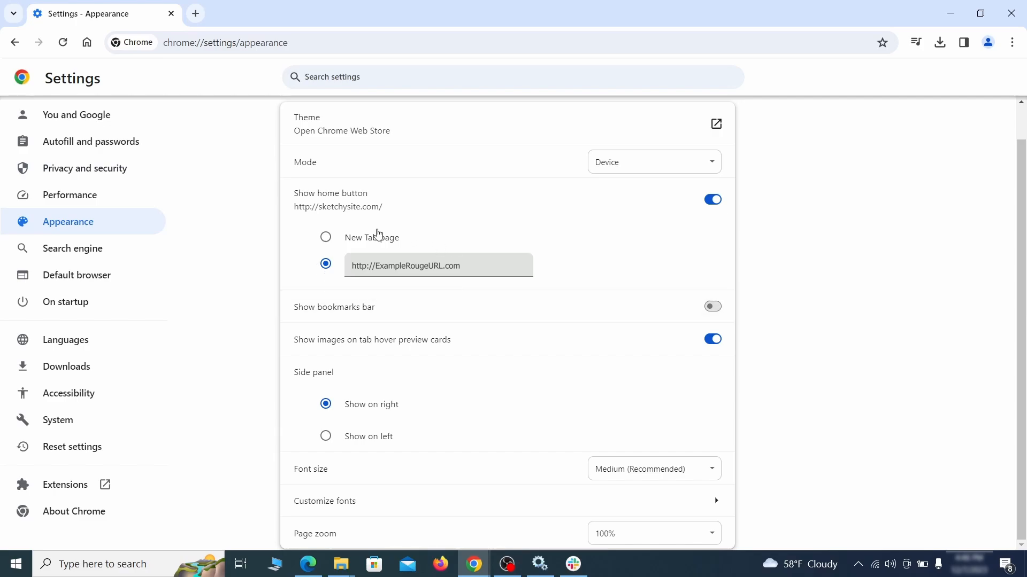
{"action": "left_click", "coordinate": [337, 266]}
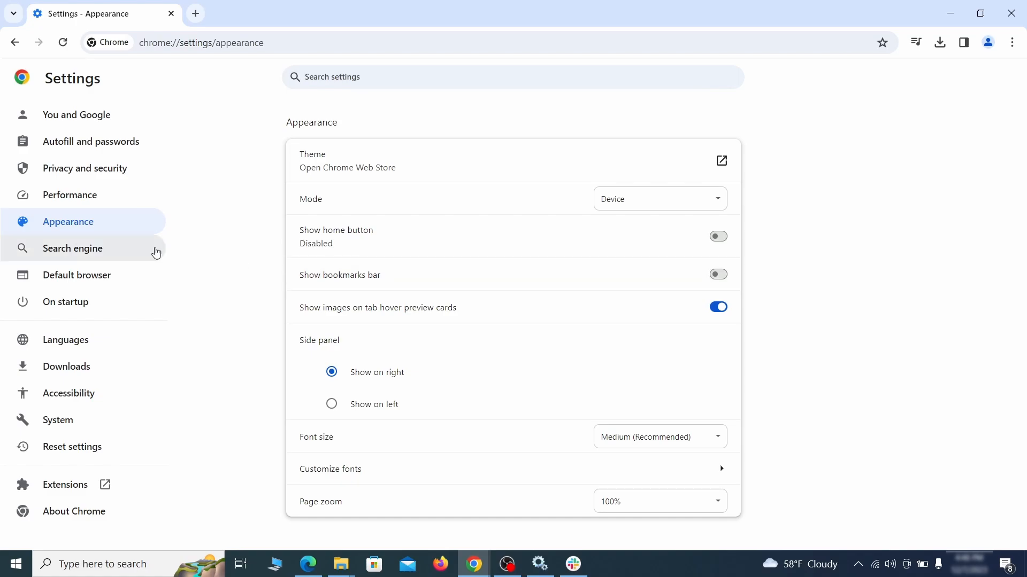
Step: Set Google as the address bar search engine and delete ExampleRougeURL.com from the site search entries
{"action": "left_click", "coordinate": [108, 252]}
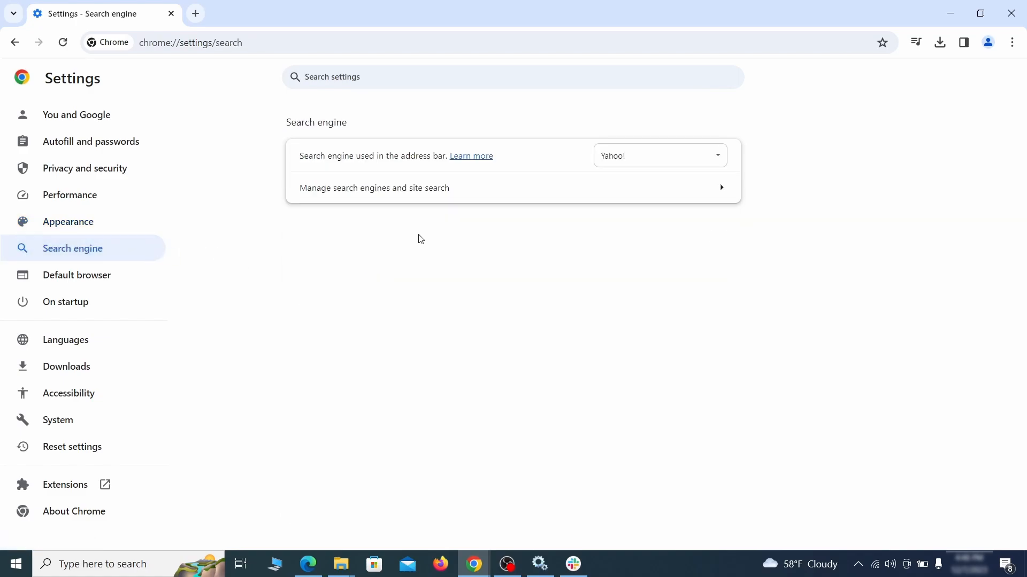
{"action": "left_click", "coordinate": [702, 160]}
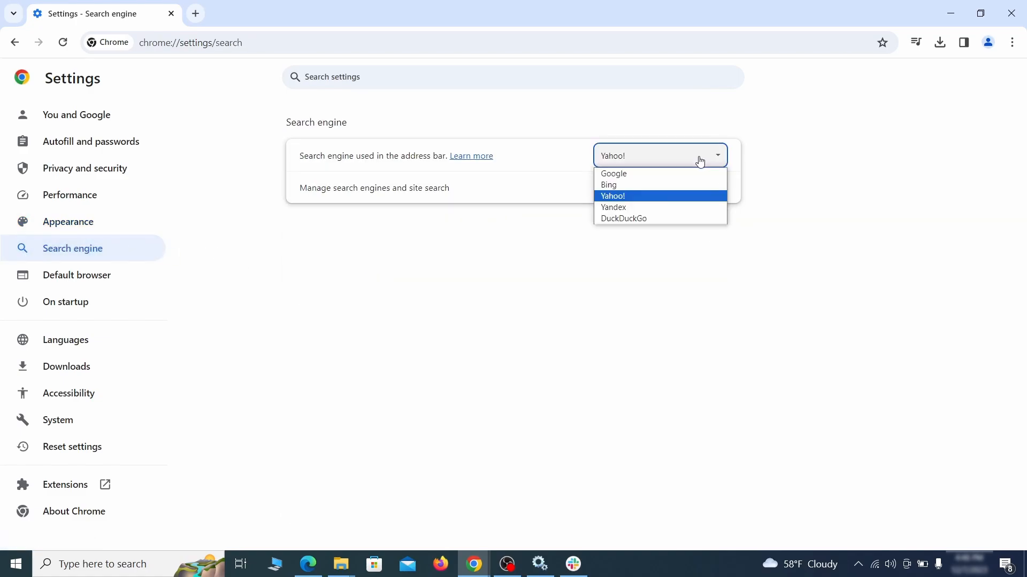
{"action": "left_click", "coordinate": [675, 174]}
{"action": "left_click", "coordinate": [661, 200]}
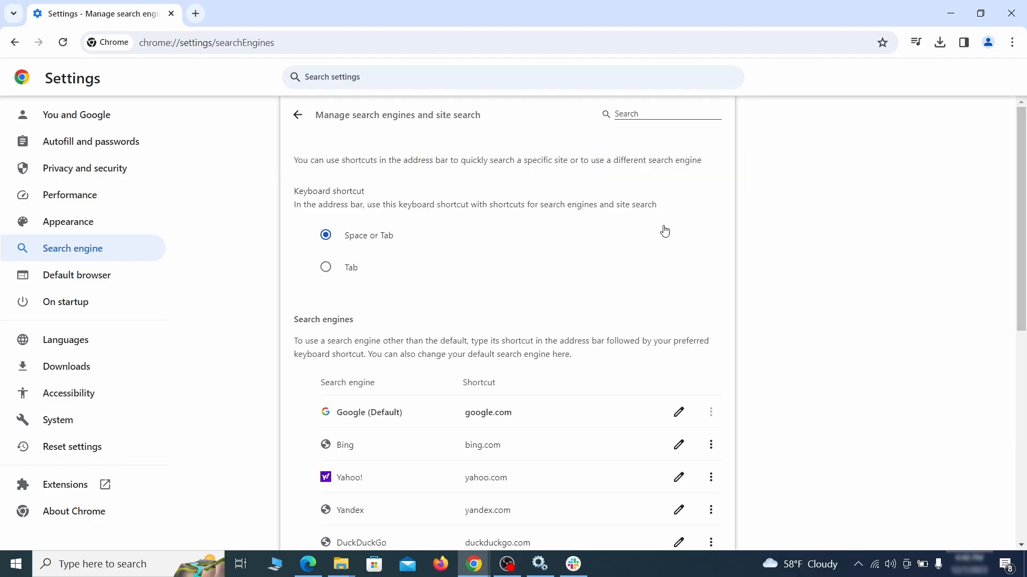
{"action": "scroll", "coordinate": [662, 235], "scroll_direction": "down", "scroll_amount": 8}
{"action": "left_click", "coordinate": [710, 330]}
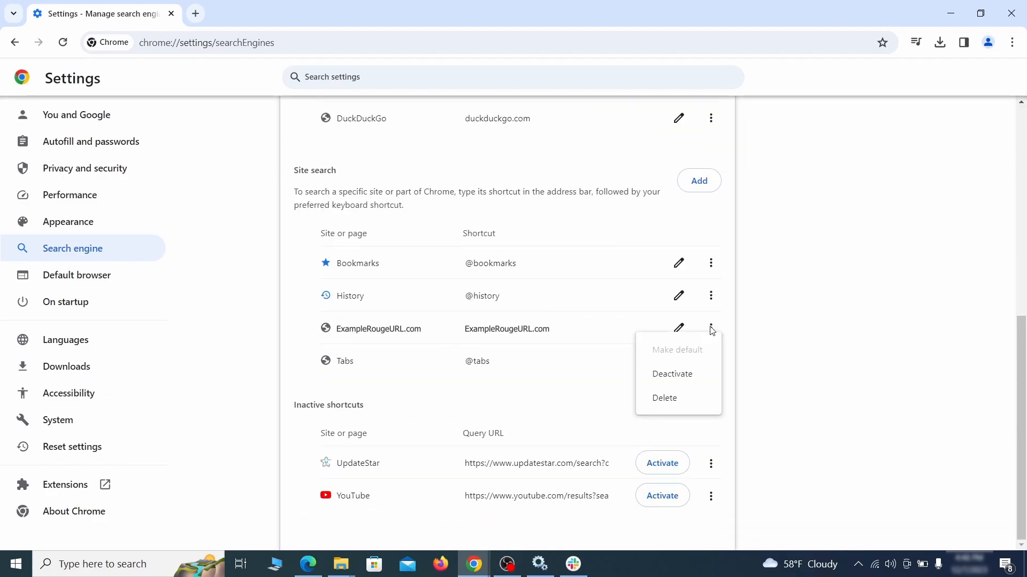
{"action": "left_click", "coordinate": [666, 401]}
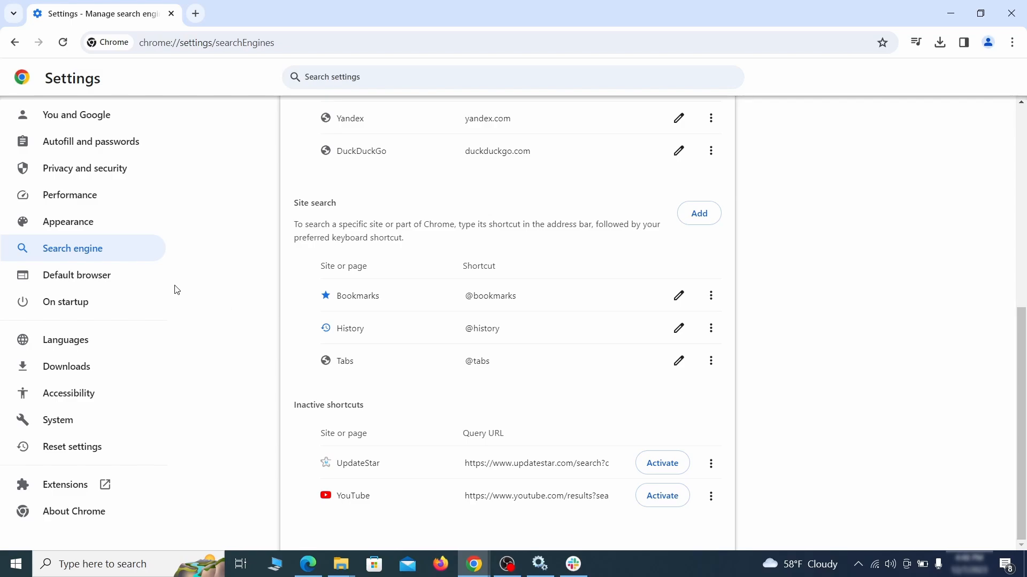
Step: Remove ExampleRougeURL.com from the specific pages that open on startup
{"action": "left_click", "coordinate": [79, 301]}
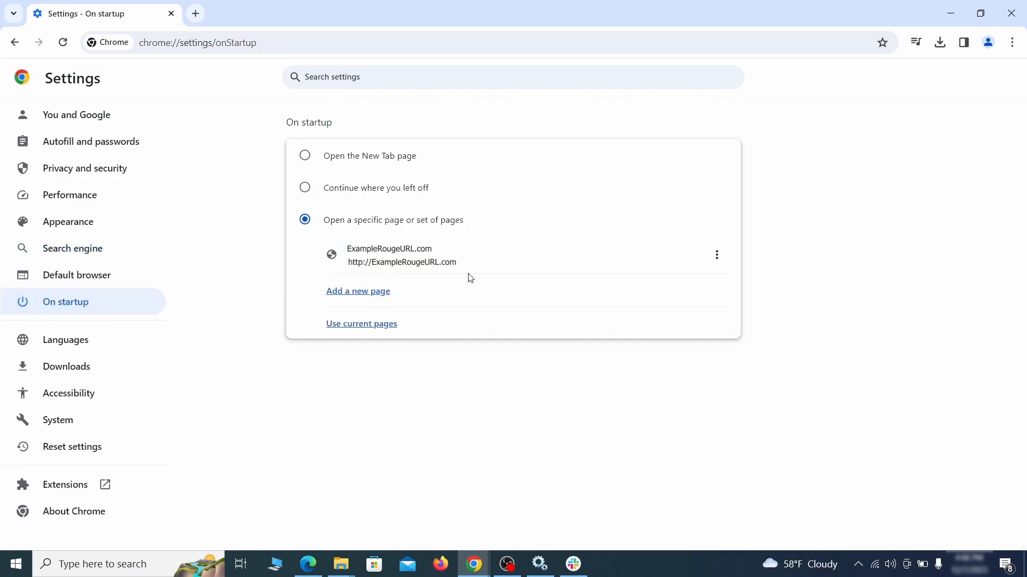
{"action": "left_click", "coordinate": [716, 255]}
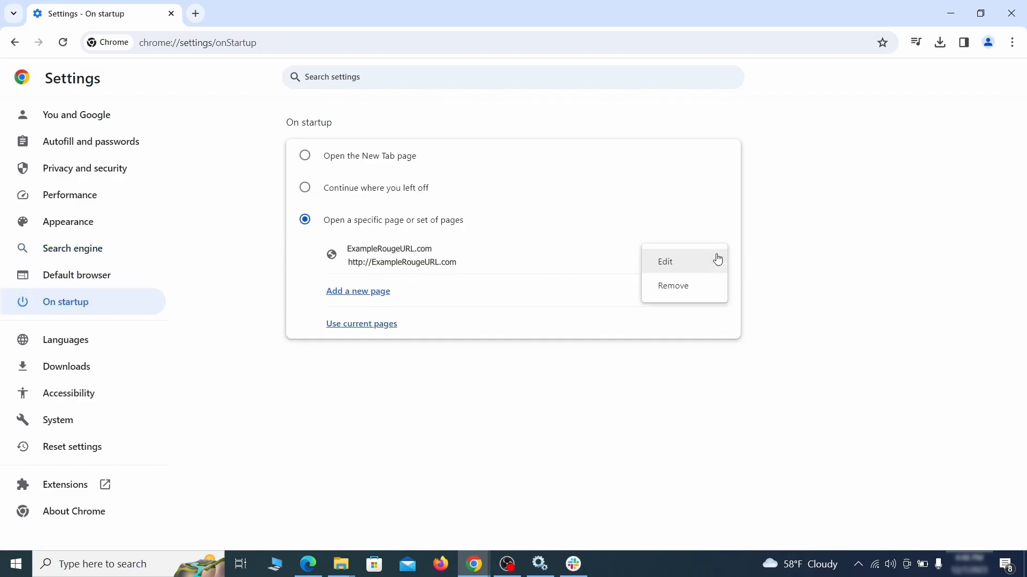
{"action": "left_click", "coordinate": [684, 288]}
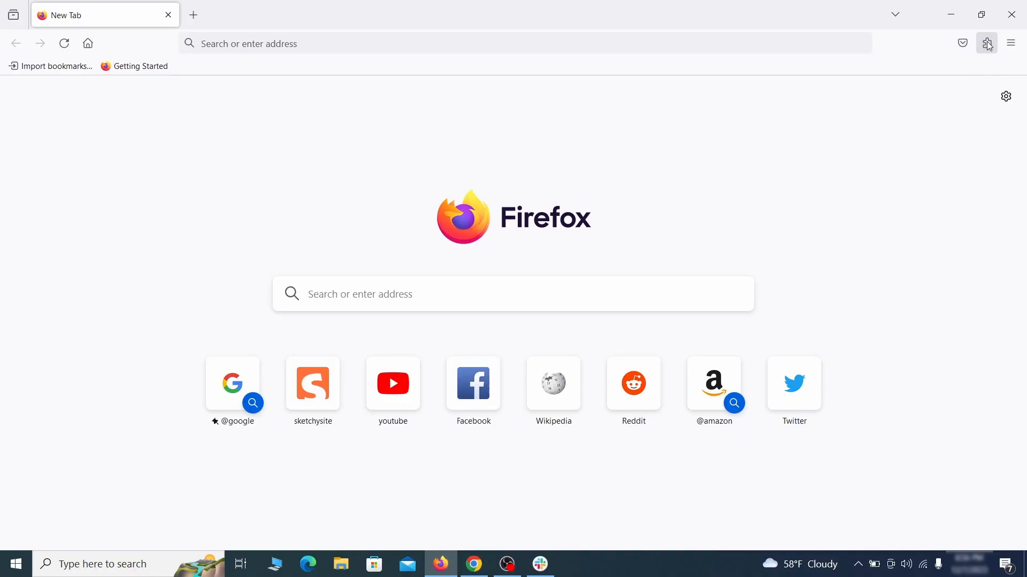
Step: Switch to Firefox, then disable the Contenu+ extension and remove it from the browser
{"action": "left_click", "coordinate": [992, 46]}
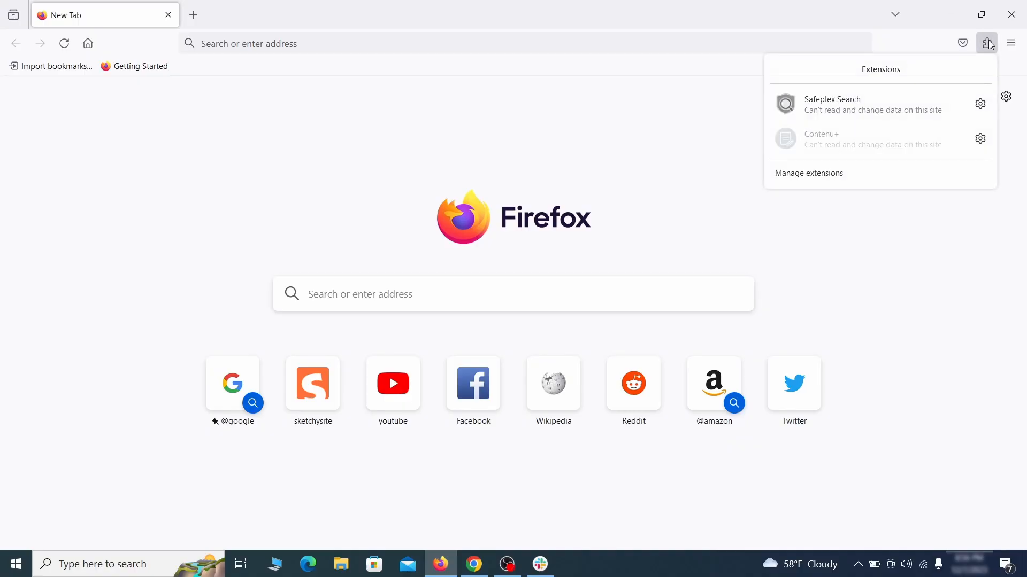
{"action": "left_click", "coordinate": [864, 176]}
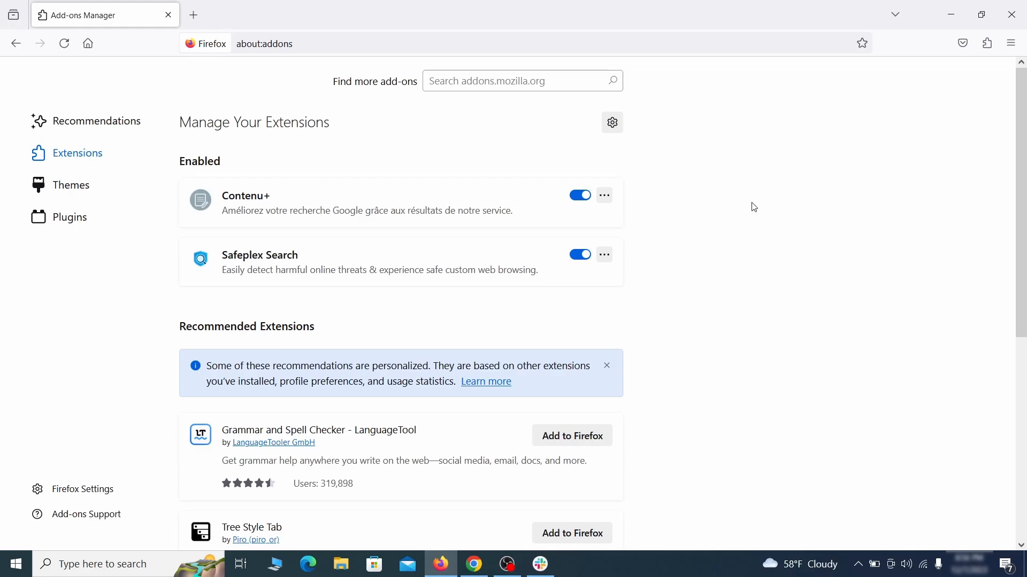
{"action": "left_click", "coordinate": [580, 196]}
{"action": "left_click", "coordinate": [606, 195]}
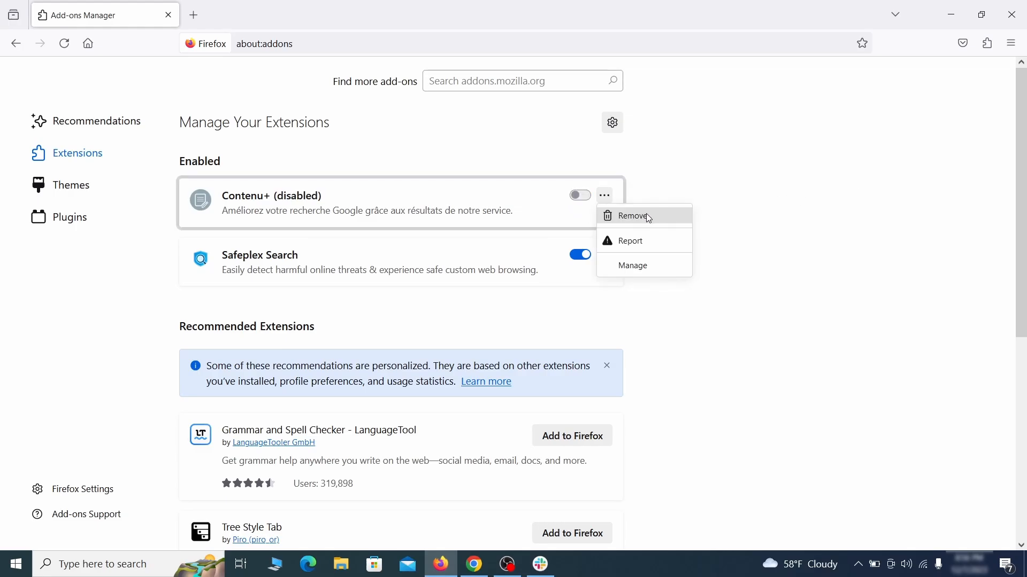
{"action": "left_click", "coordinate": [648, 216]}
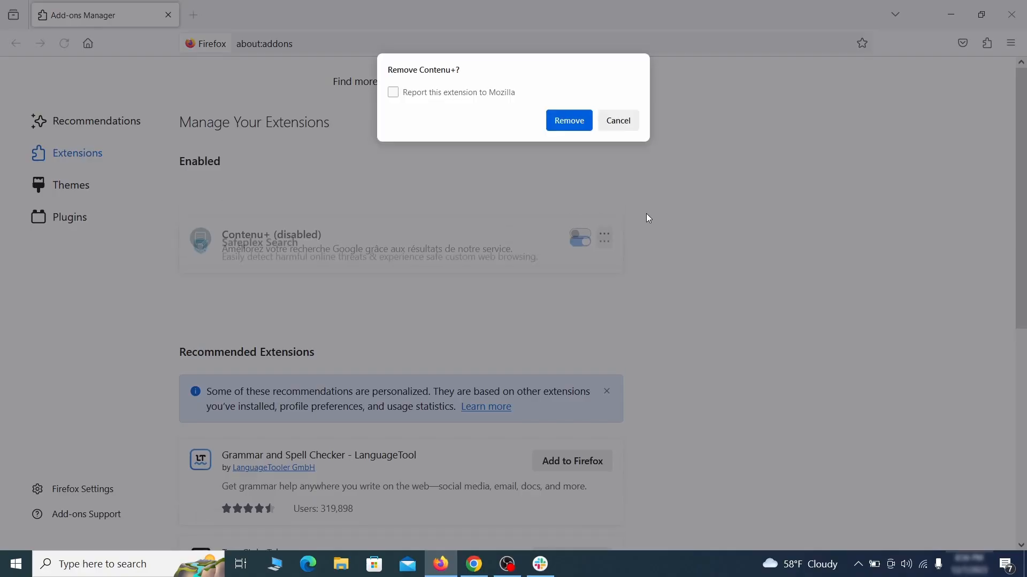
{"action": "left_click", "coordinate": [569, 121]}
Step: Open the Firefox settings in a new tab and clear the custom ExampleRougeURL.com address for the homepage and new windows
{"action": "key", "text": "ctrl+t"}
{"action": "left_click", "coordinate": [1010, 43]}
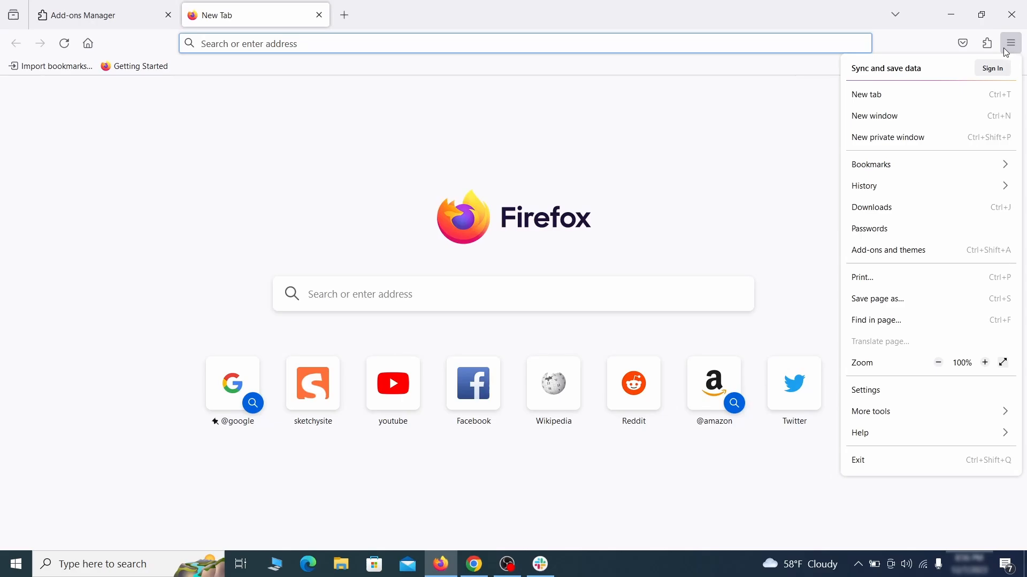
{"action": "left_click", "coordinate": [889, 394]}
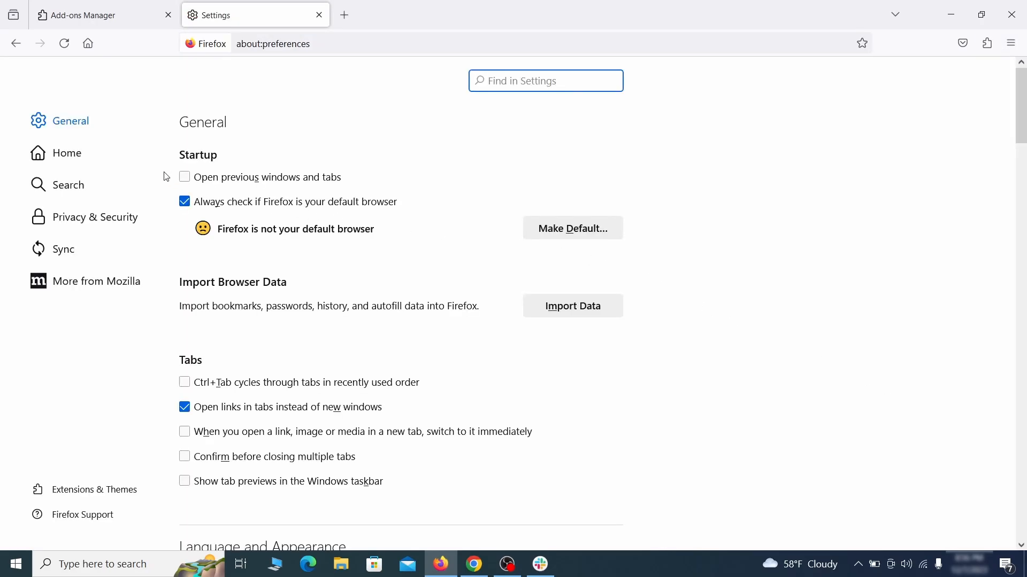
{"action": "left_click", "coordinate": [77, 154]}
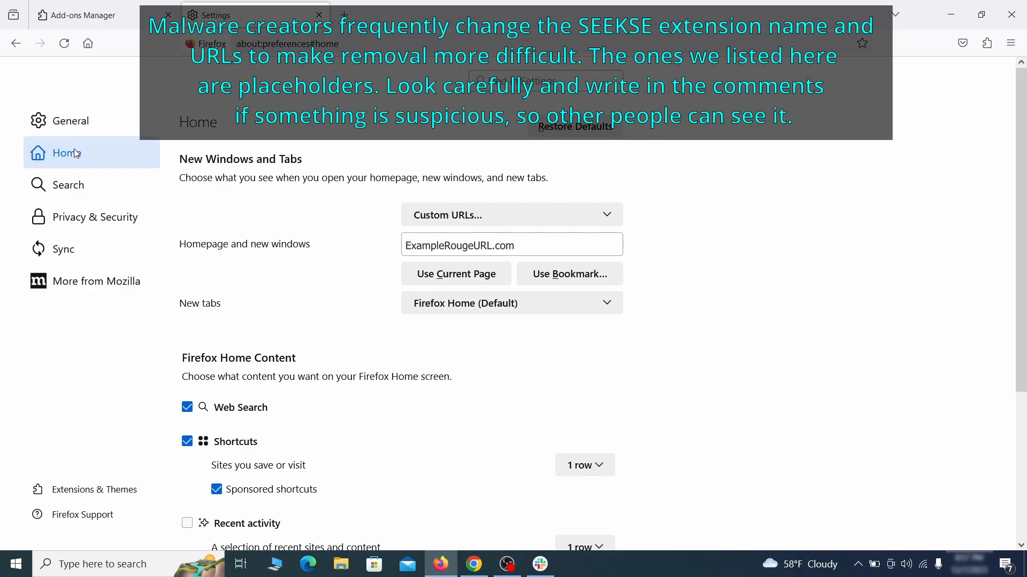
{"action": "triple_click", "coordinate": [518, 245]}
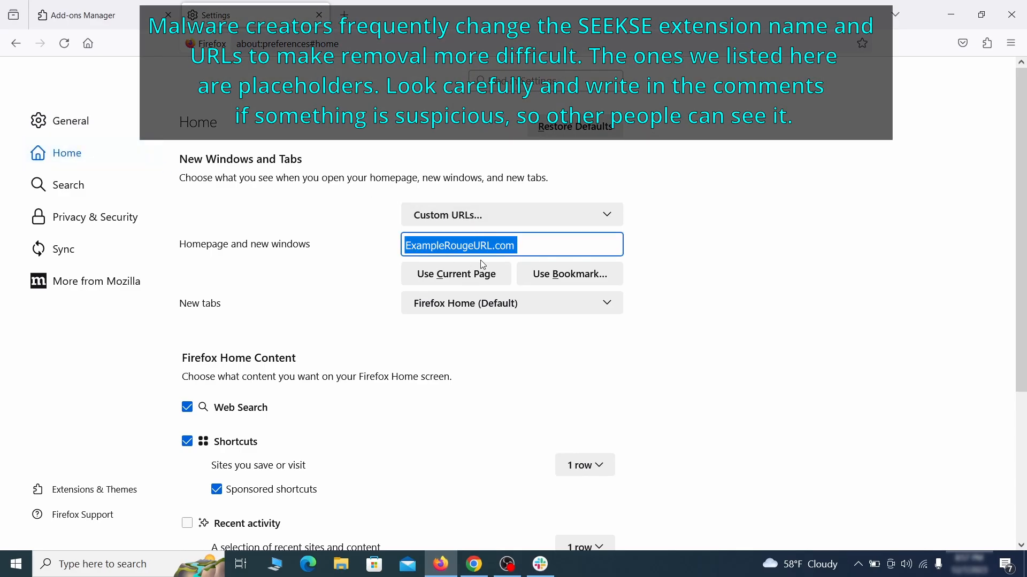
{"action": "key", "text": "Delete"}
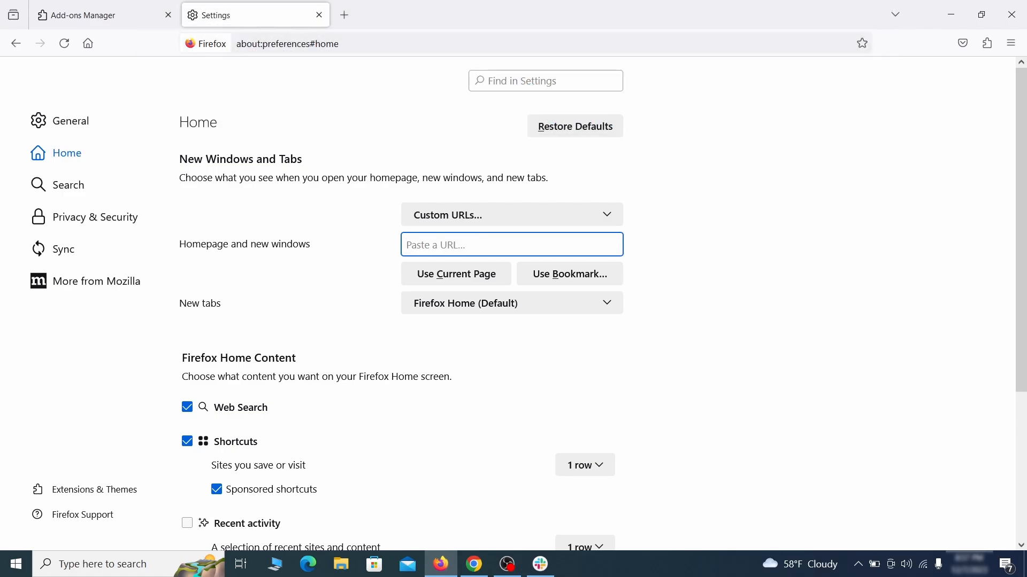
Step: Set Google as the default search engine in the Firefox search settings
{"action": "left_click", "coordinate": [72, 177]}
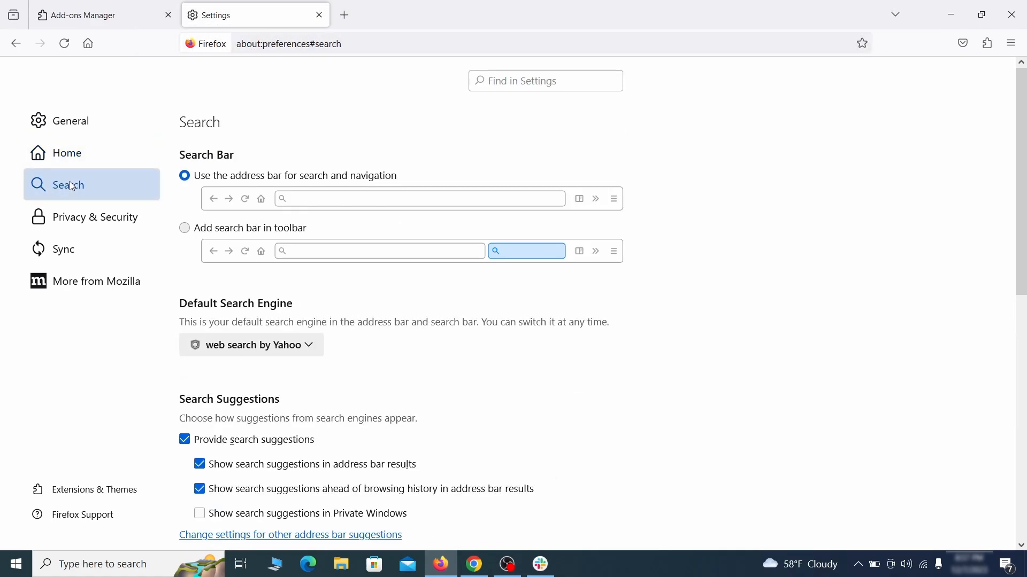
{"action": "scroll", "coordinate": [323, 276], "scroll_direction": "down", "scroll_amount": 3}
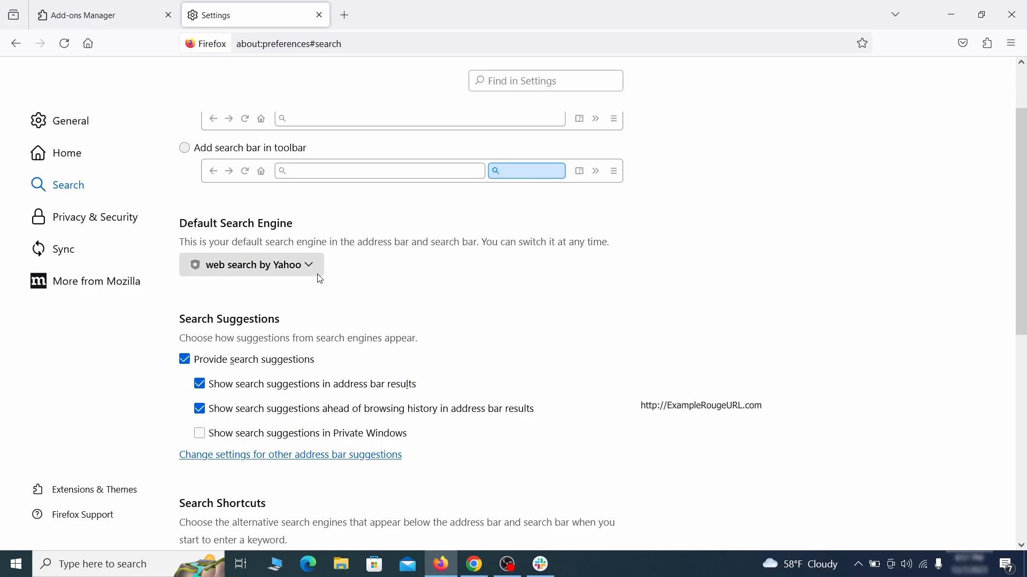
{"action": "left_click", "coordinate": [308, 272]}
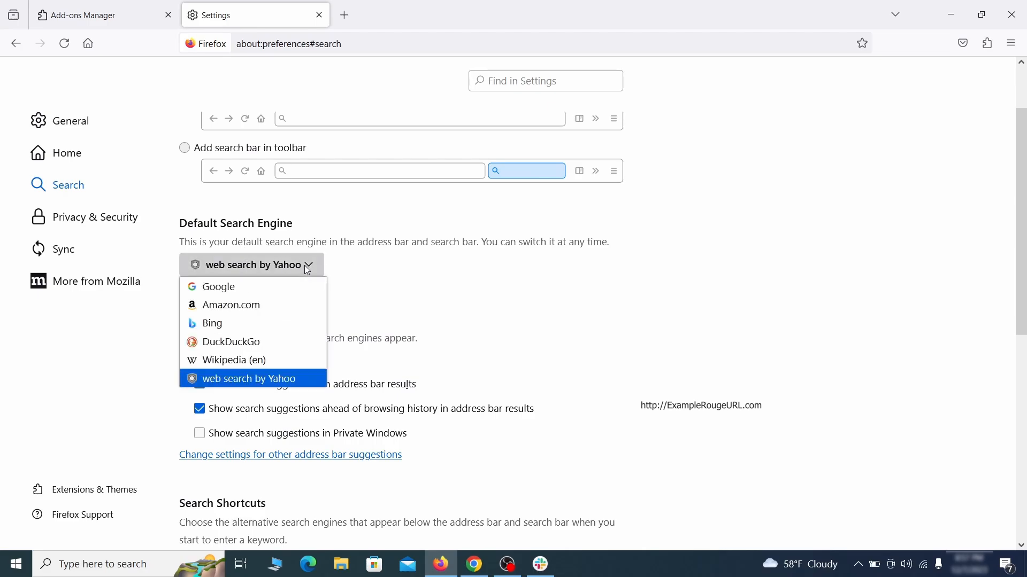
{"action": "left_click", "coordinate": [298, 287]}
Step: Remove the "web search by Yahoo" engine with the Safeplex Search keyword from the search shortcuts
{"action": "scroll", "coordinate": [485, 302], "scroll_direction": "down", "scroll_amount": 5}
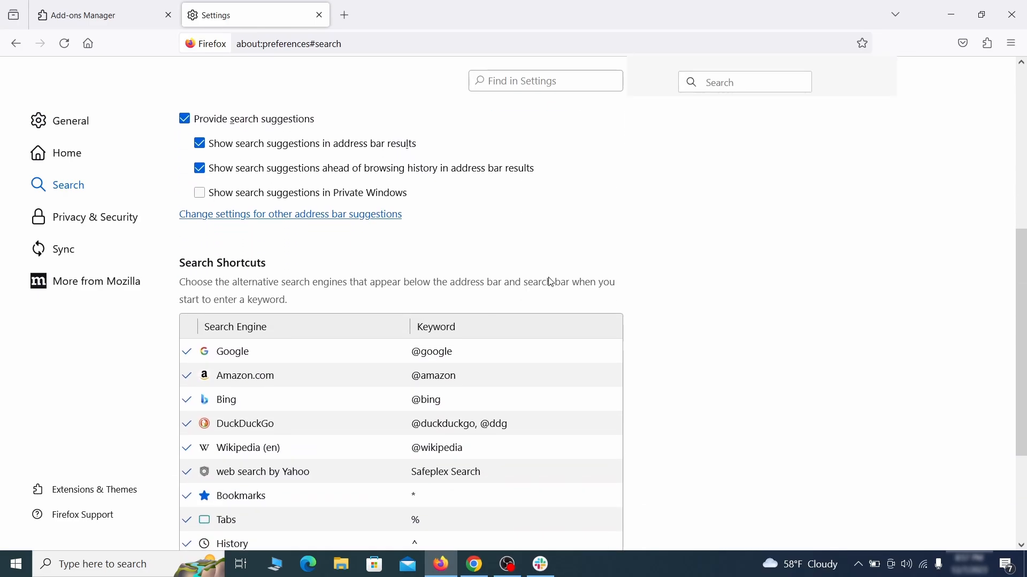
{"action": "scroll", "coordinate": [561, 272], "scroll_direction": "down", "scroll_amount": 5}
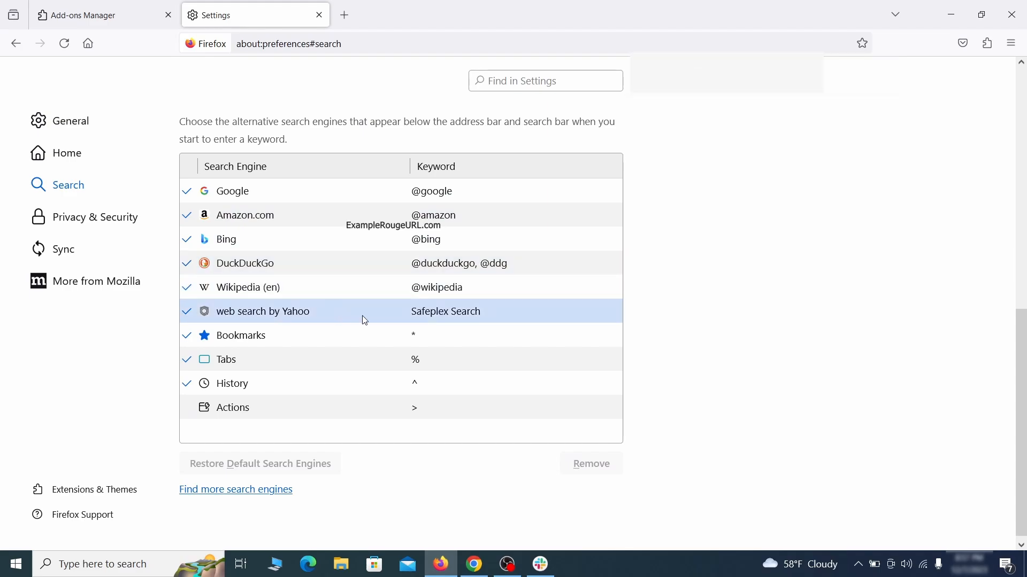
{"action": "left_click", "coordinate": [508, 314]}
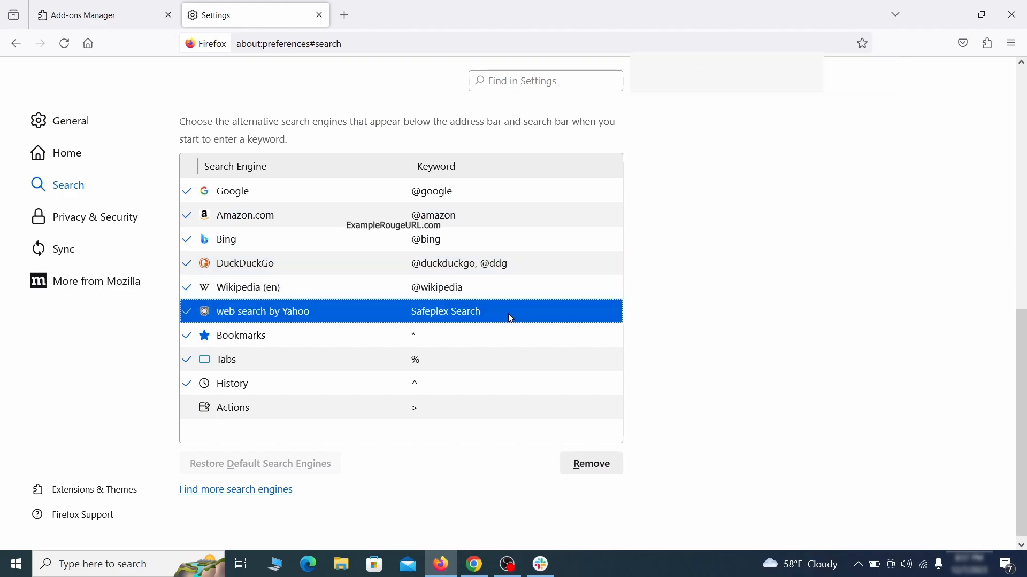
{"action": "left_click", "coordinate": [594, 465]}
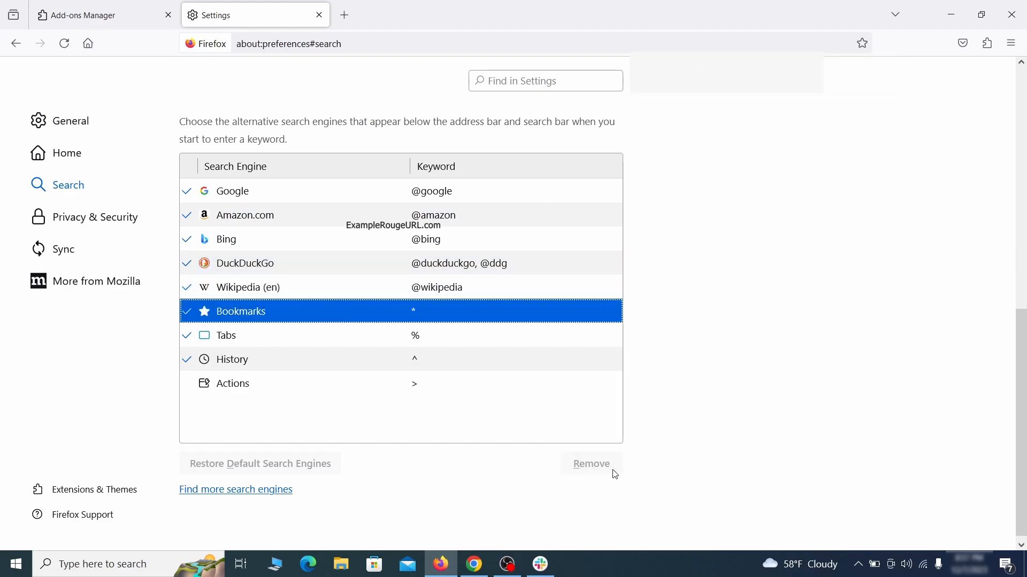
Step: Clear all cookies, site data and cached web content stored by Firefox in the privacy and security settings
{"action": "scroll", "coordinate": [489, 339], "scroll_direction": "up", "scroll_amount": 3}
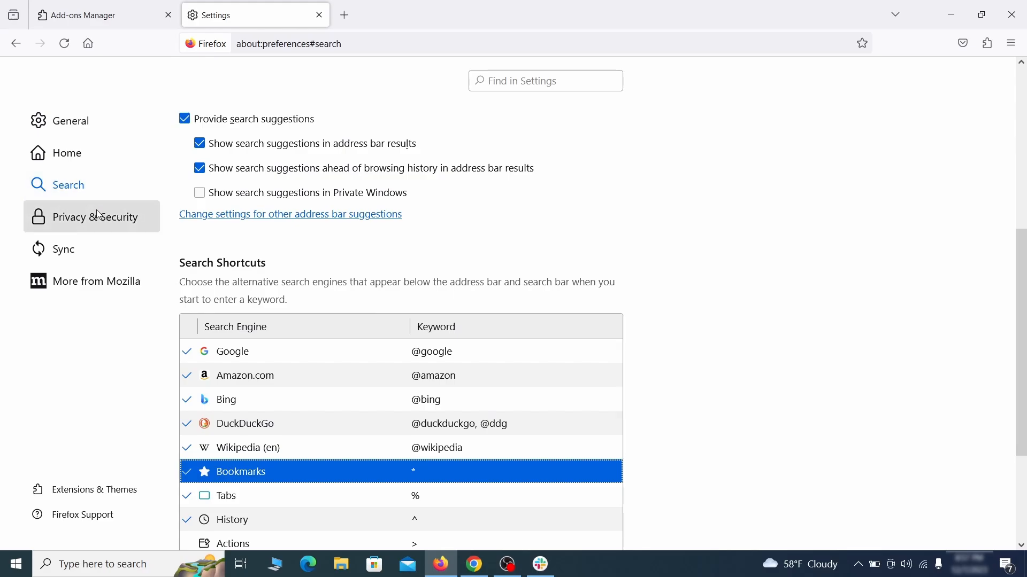
{"action": "left_click", "coordinate": [99, 214]}
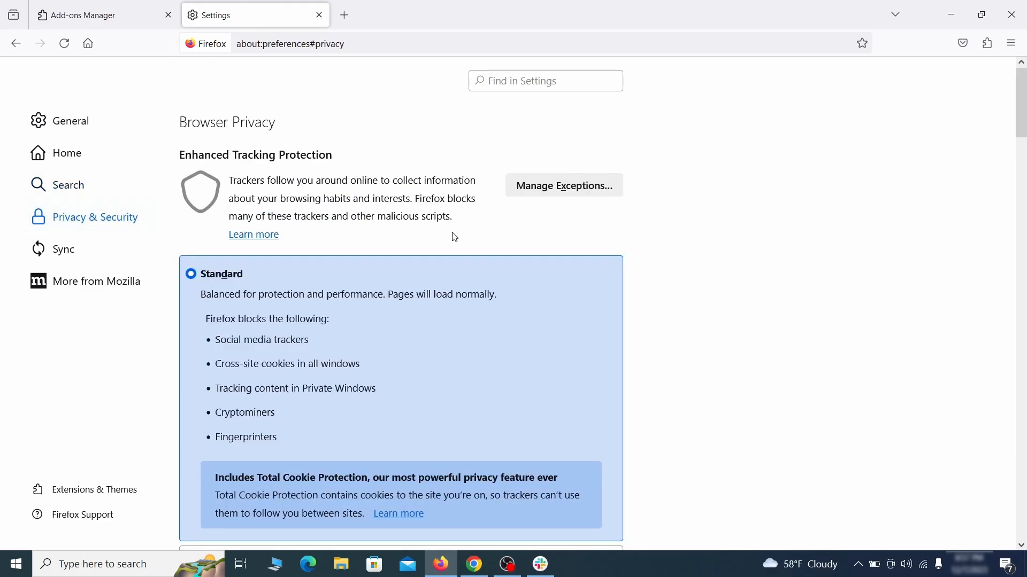
{"action": "scroll", "coordinate": [683, 251], "scroll_direction": "down", "scroll_amount": 10}
{"action": "left_click", "coordinate": [571, 340]}
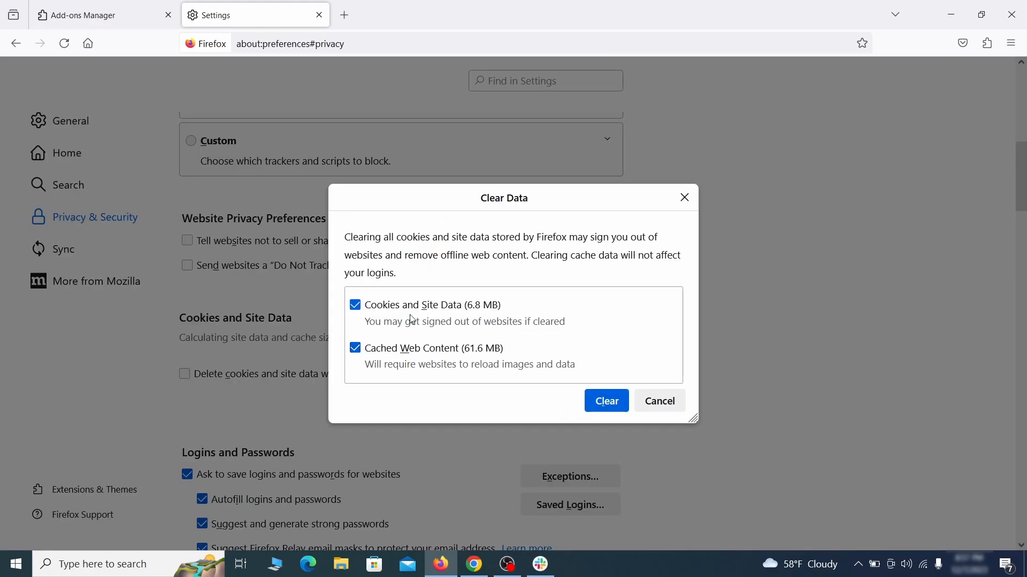
{"action": "left_click", "coordinate": [621, 405]}
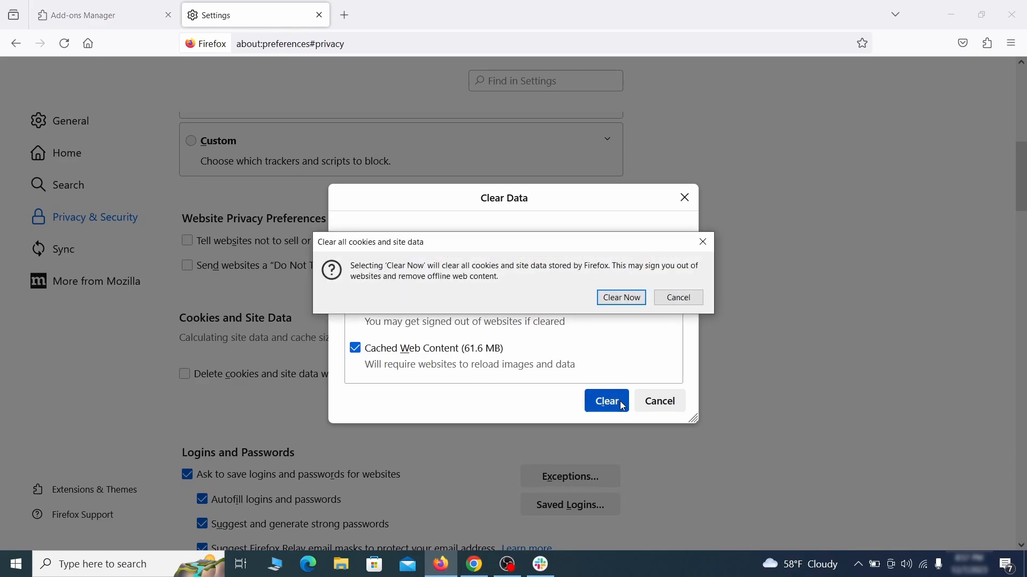
{"action": "left_click", "coordinate": [622, 298]}
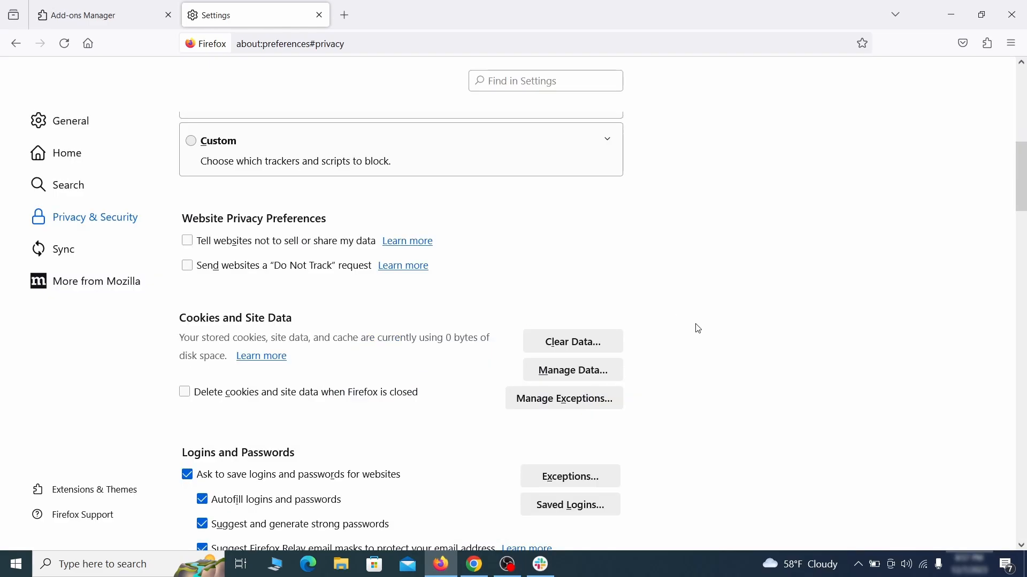
Step: Open the notification permission settings in Firefox's privacy and security preferences
{"action": "scroll", "coordinate": [699, 329], "scroll_direction": "down", "scroll_amount": 12}
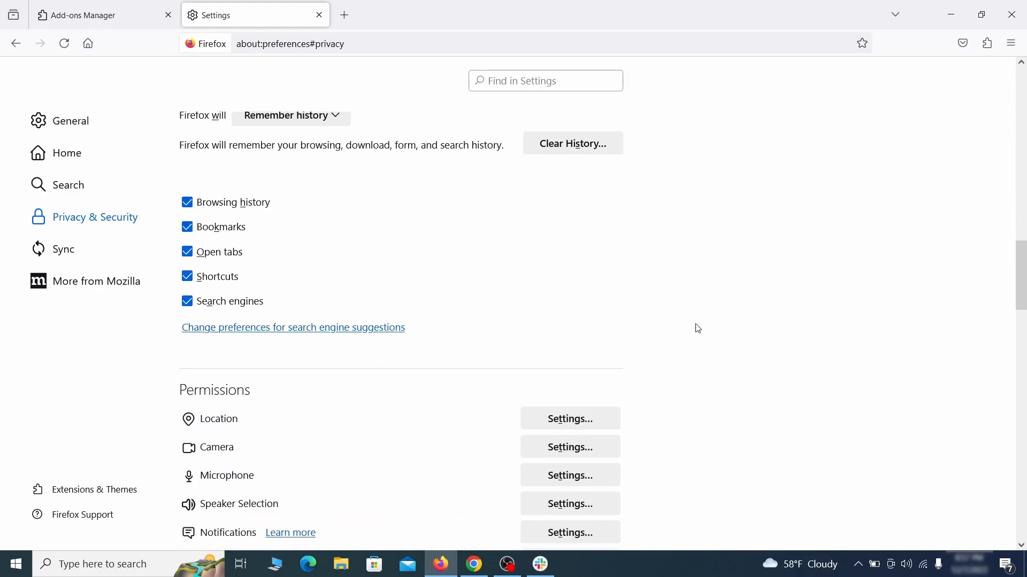
{"action": "scroll", "coordinate": [698, 329], "scroll_direction": "down", "scroll_amount": 3}
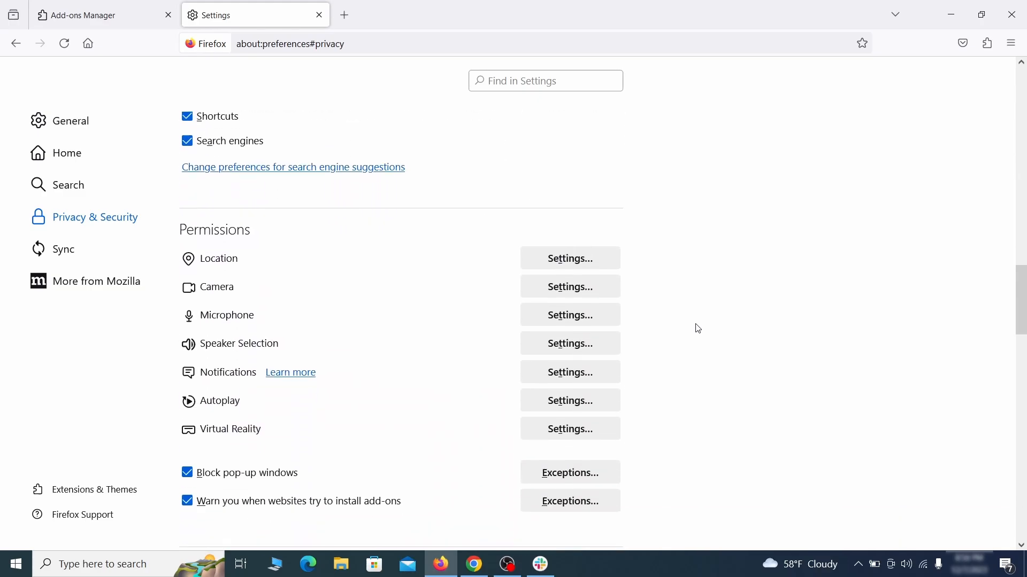
{"action": "left_click", "coordinate": [593, 377]}
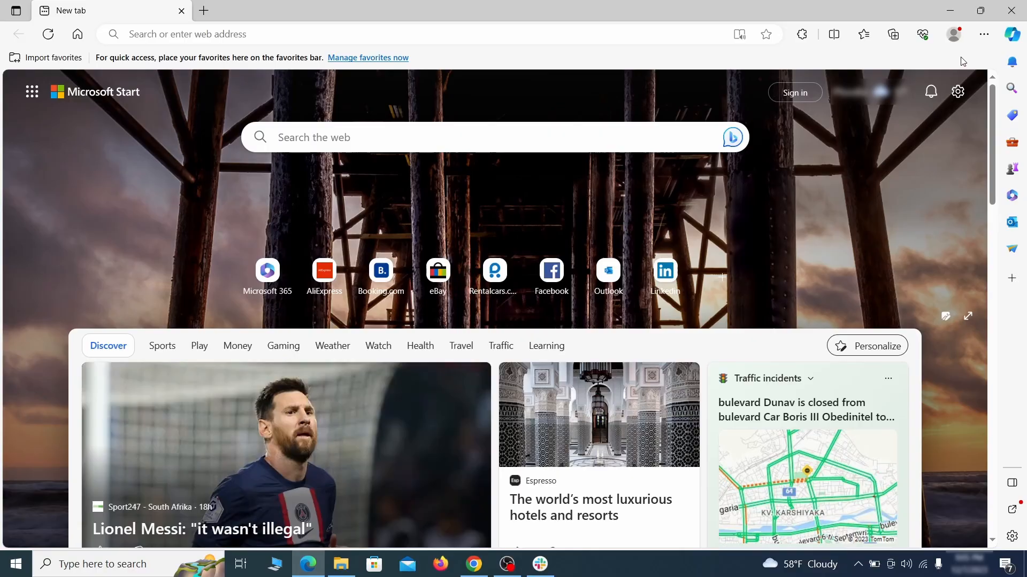
Step: Switch to Microsoft Edge, then turn off the Quidco Cashback Reminder extension and remove it
{"action": "left_click", "coordinate": [984, 33]}
{"action": "left_click", "coordinate": [885, 235]}
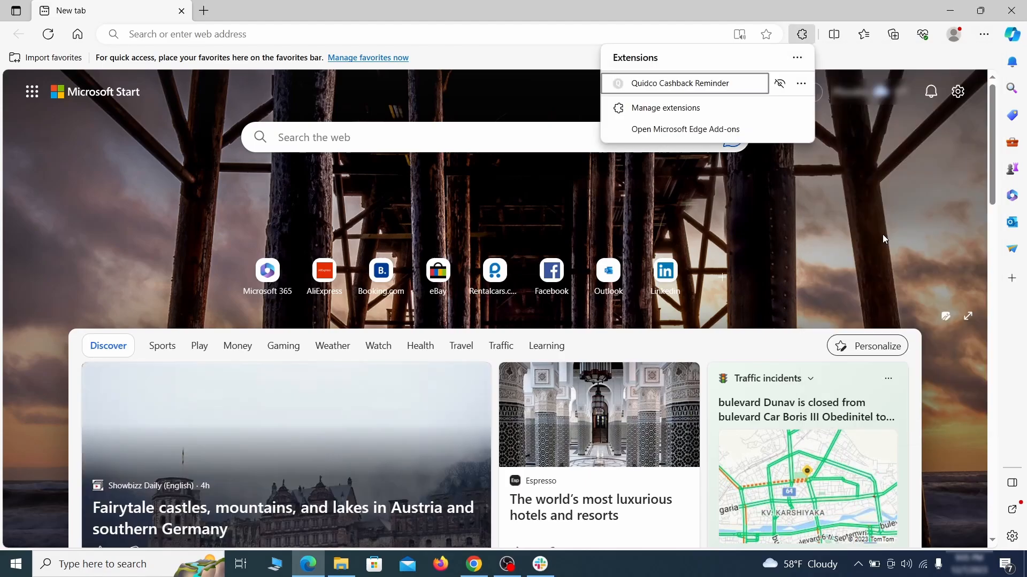
{"action": "left_click", "coordinate": [664, 109]}
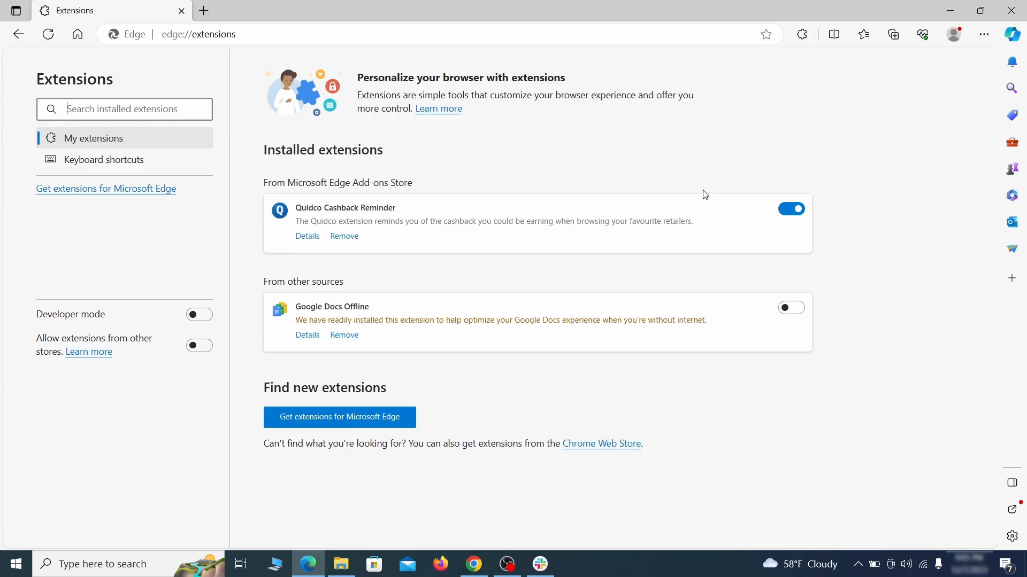
{"action": "left_click", "coordinate": [792, 209]}
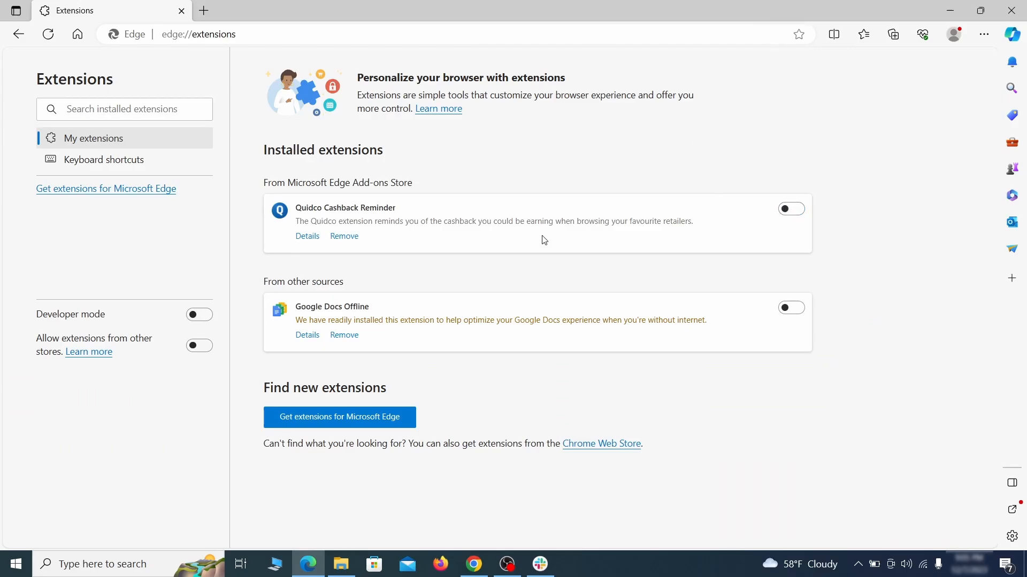
{"action": "left_click", "coordinate": [342, 238]}
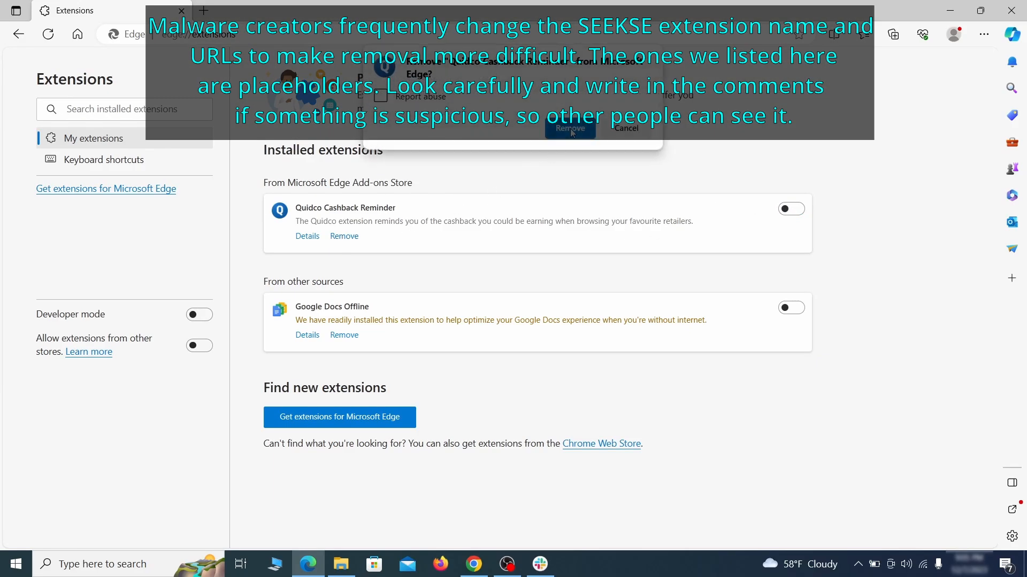
Step: Clear Edge's browsing data for the last hour, including cookies, cached files, site permissions, data from the previous Edge version and Media Foundation data
{"action": "key", "text": "ctrl+t"}
{"action": "left_click", "coordinate": [983, 35]}
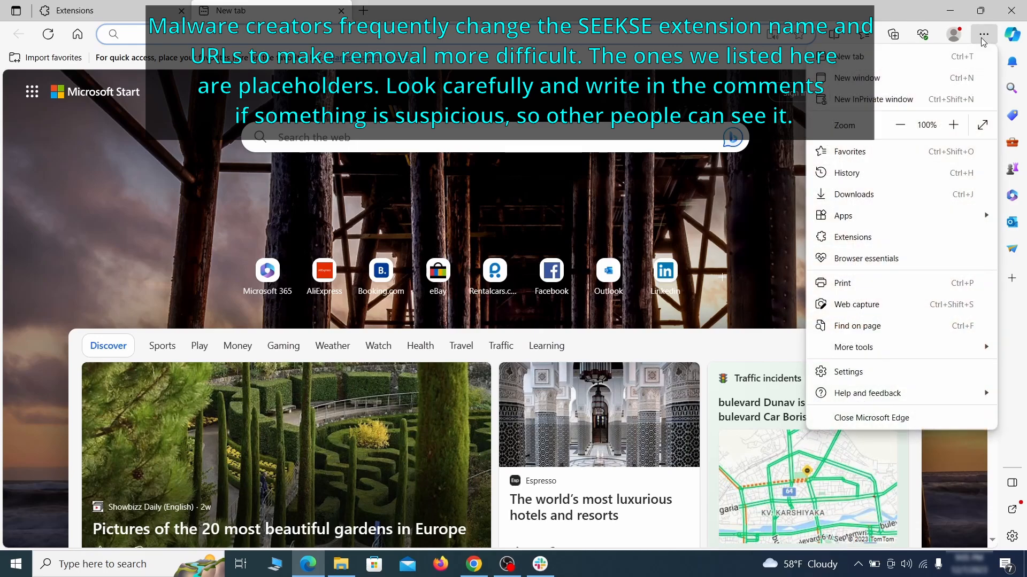
{"action": "left_click", "coordinate": [848, 371]}
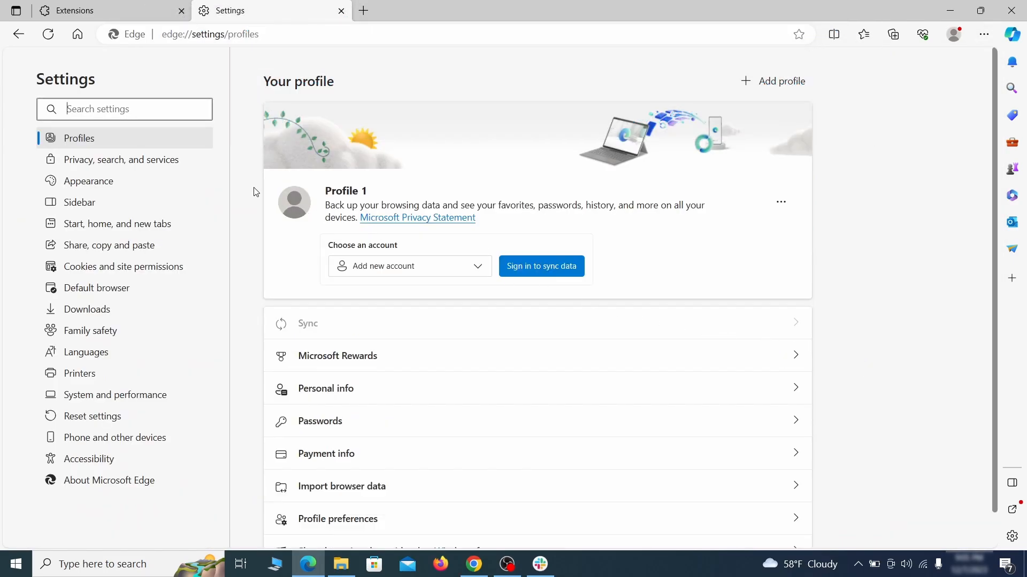
{"action": "left_click", "coordinate": [173, 164]}
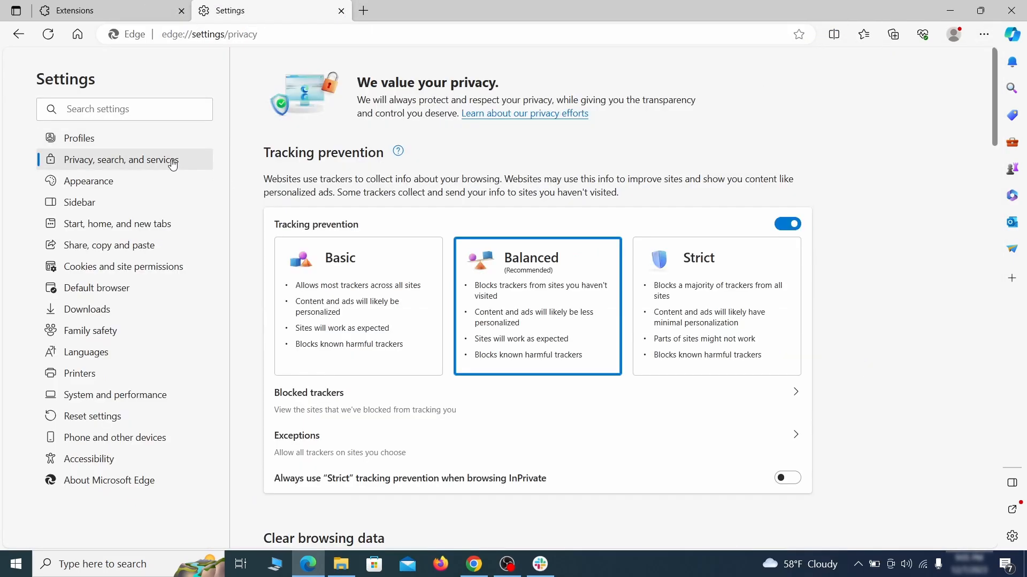
{"action": "scroll", "coordinate": [535, 320], "scroll_direction": "down", "scroll_amount": 4}
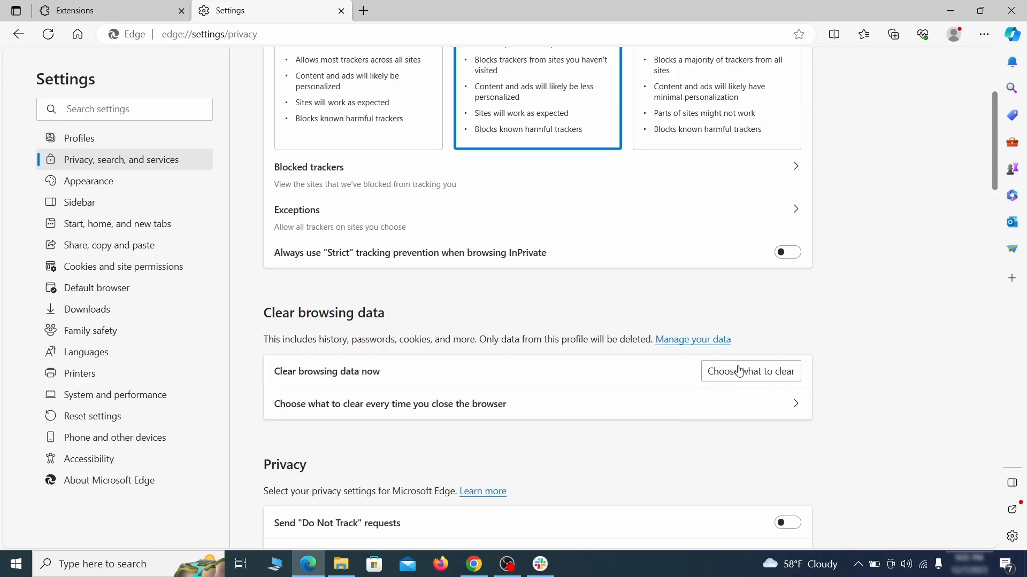
{"action": "left_click", "coordinate": [769, 377]}
{"action": "scroll", "coordinate": [389, 361], "scroll_direction": "down", "scroll_amount": 5}
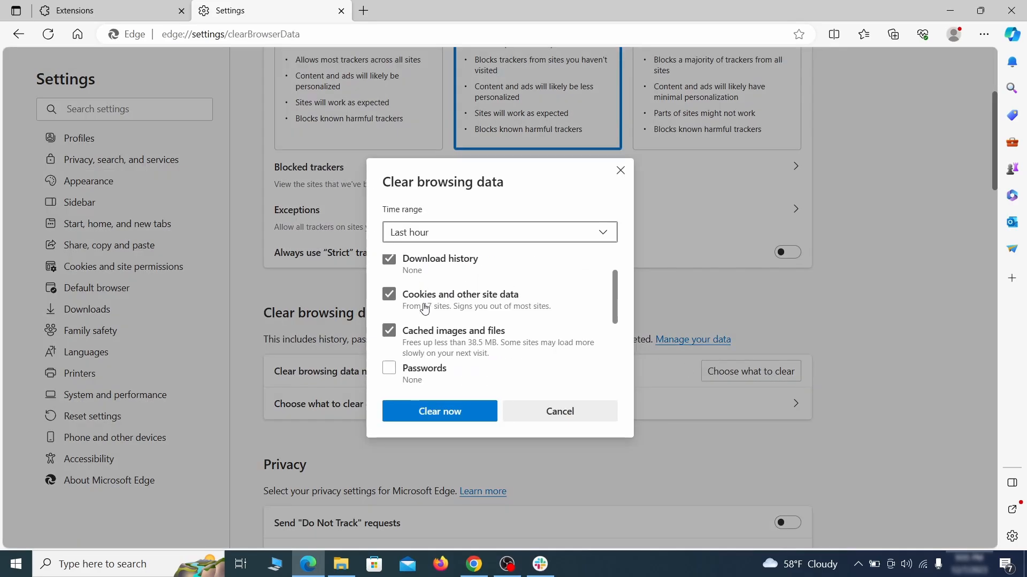
{"action": "left_click", "coordinate": [389, 360]}
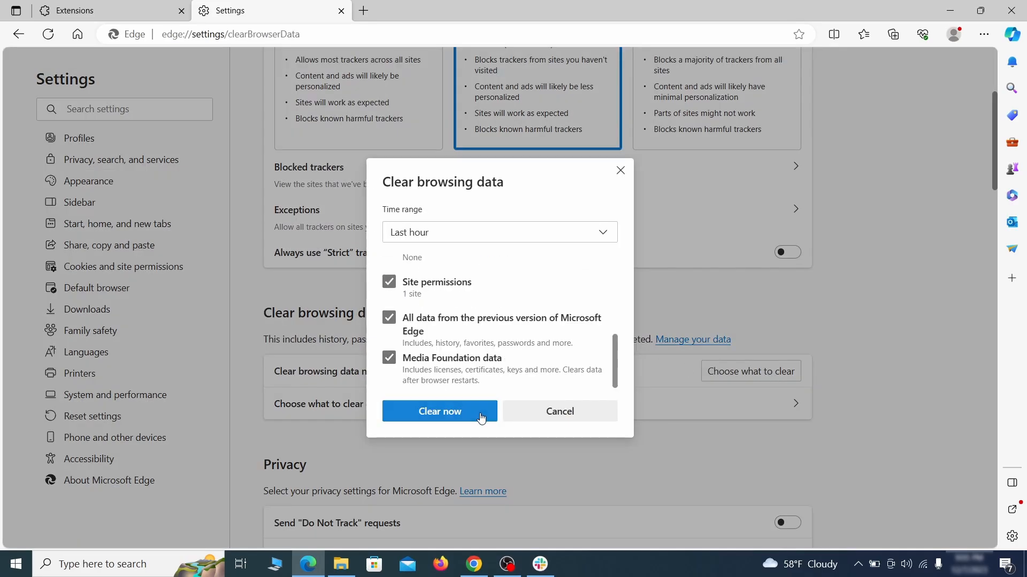
{"action": "left_click", "coordinate": [481, 418]}
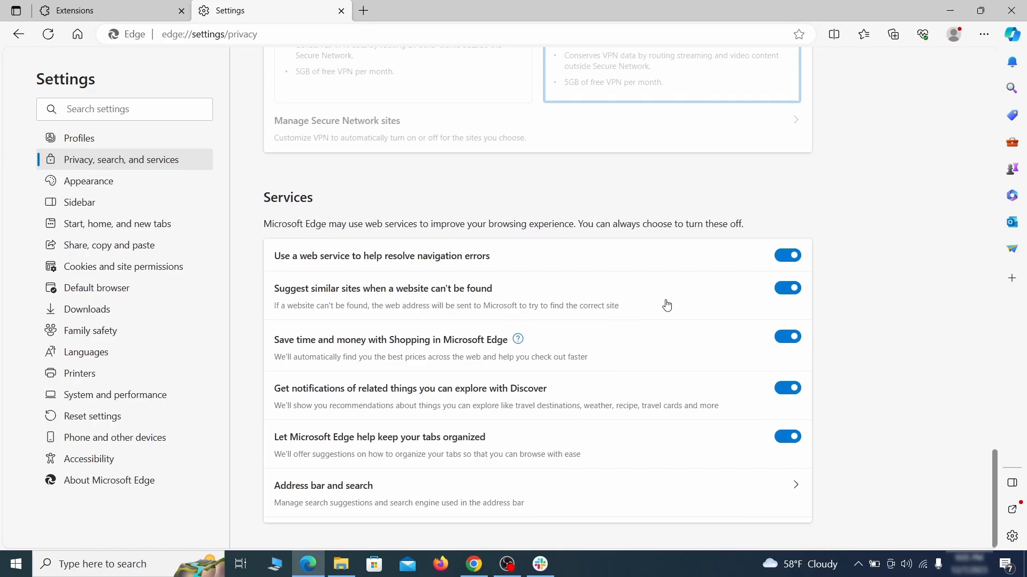
Step: Set the search engine used in the address bar to Google in the address bar and search settings
{"action": "left_click", "coordinate": [587, 507]}
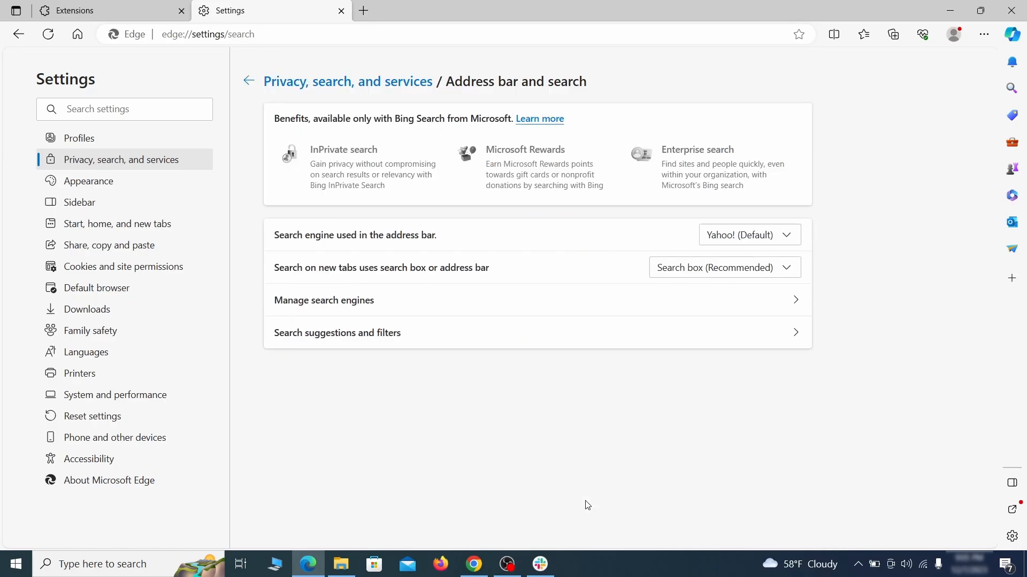
{"action": "left_click", "coordinate": [790, 236]}
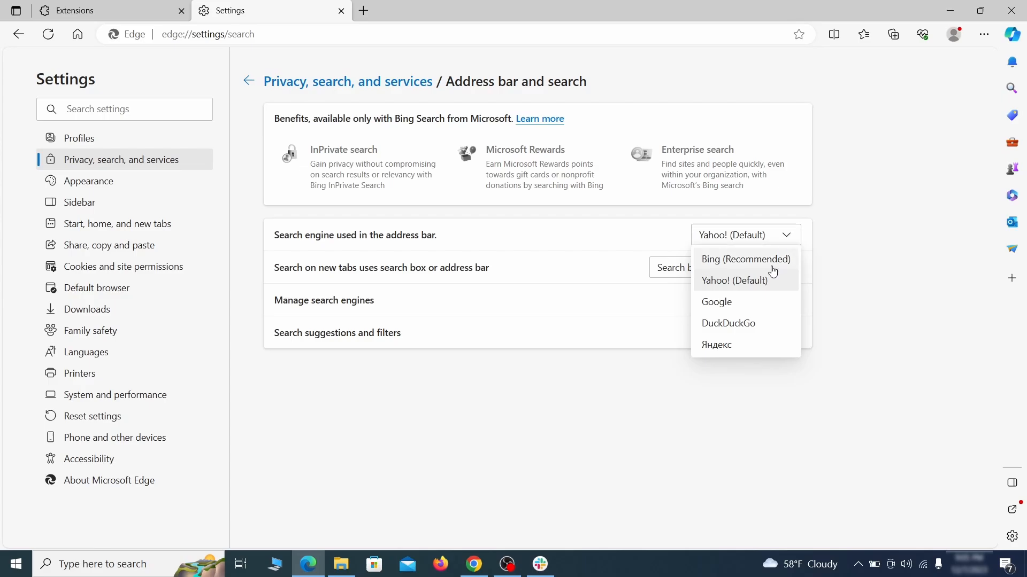
{"action": "left_click", "coordinate": [760, 300]}
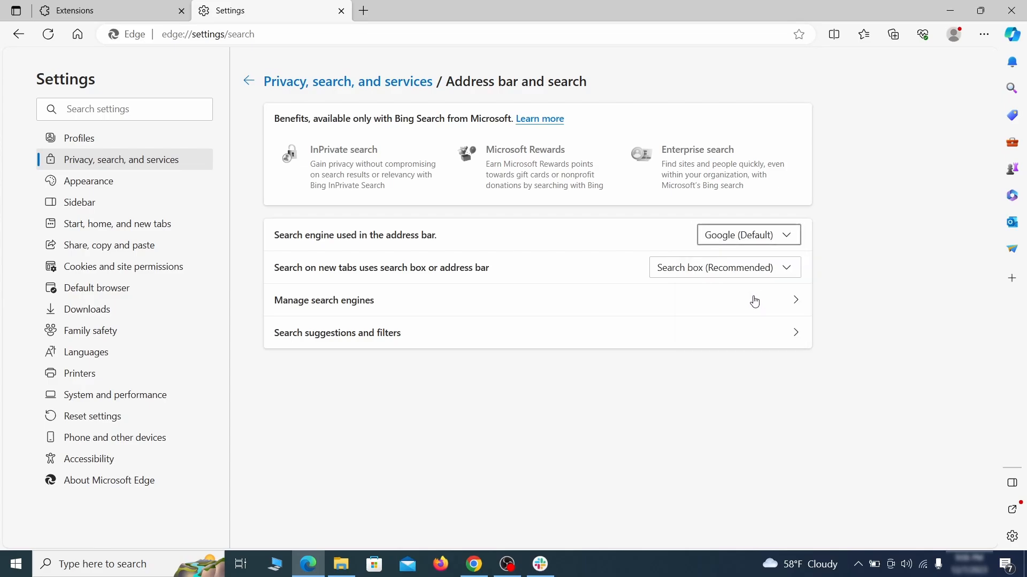
Step: Remove the ExampleRougeURL.com entry from the address bar search engines
{"action": "left_click", "coordinate": [396, 308]}
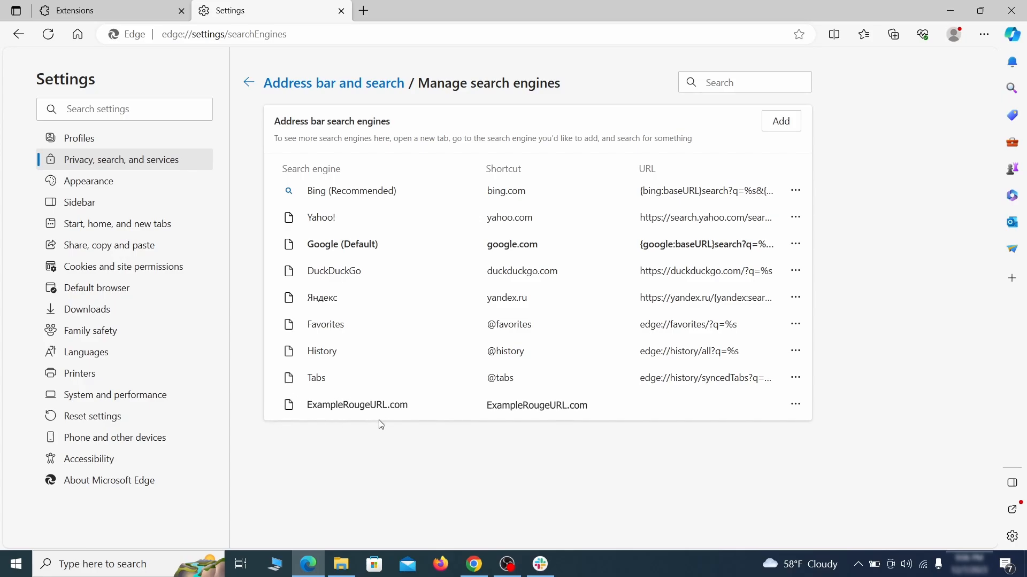
{"action": "left_click", "coordinate": [795, 405]}
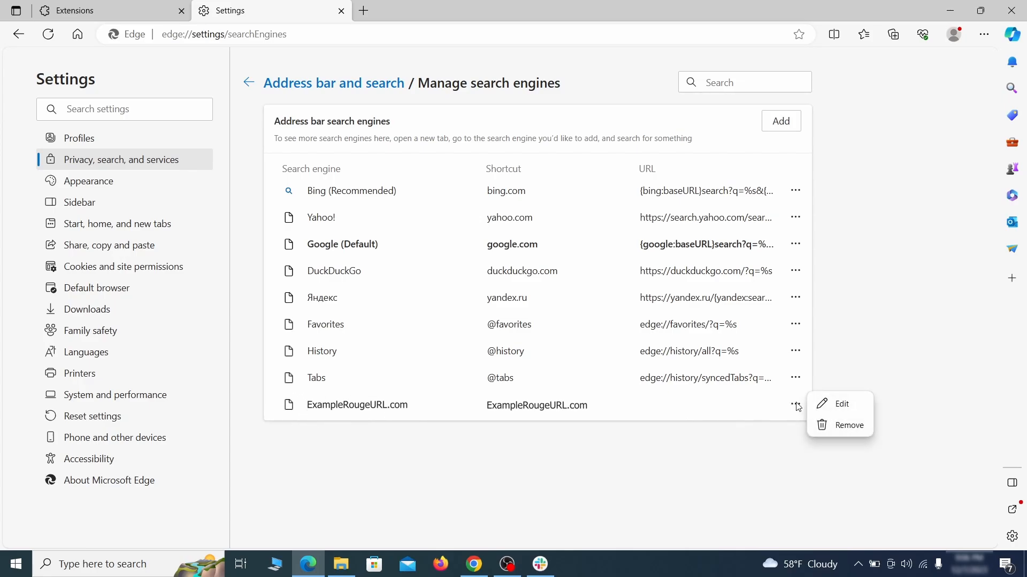
{"action": "left_click", "coordinate": [850, 427]}
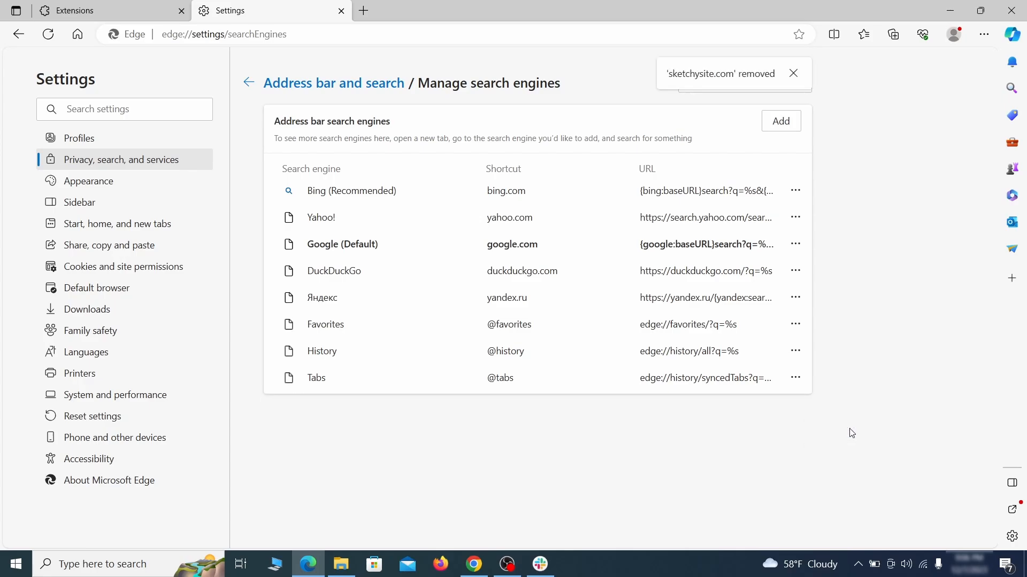
Step: Delete the ExampleRougeURL.com page from the list of pages that open when Edge starts
{"action": "left_click", "coordinate": [128, 225]}
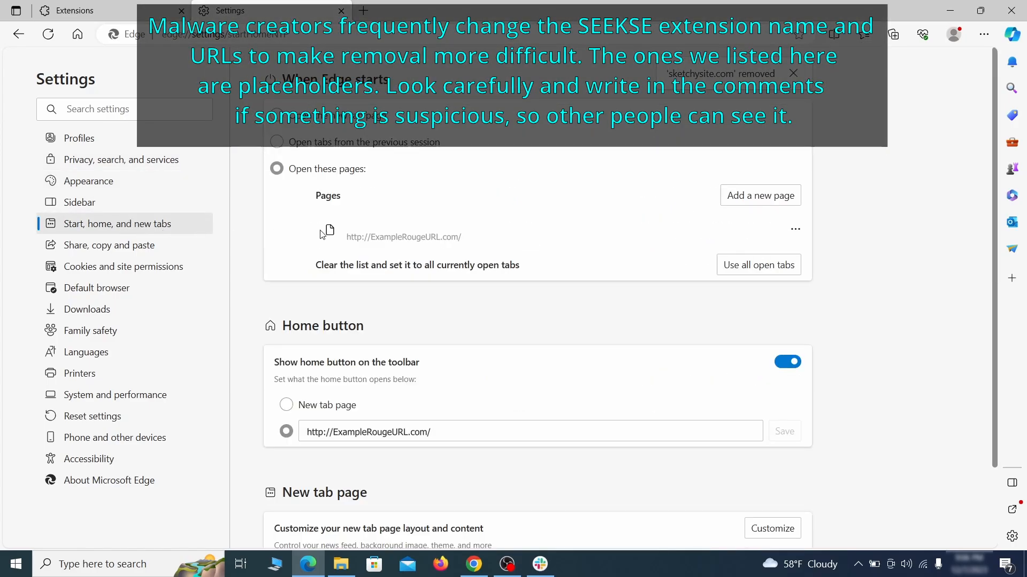
{"action": "left_click", "coordinate": [795, 229]}
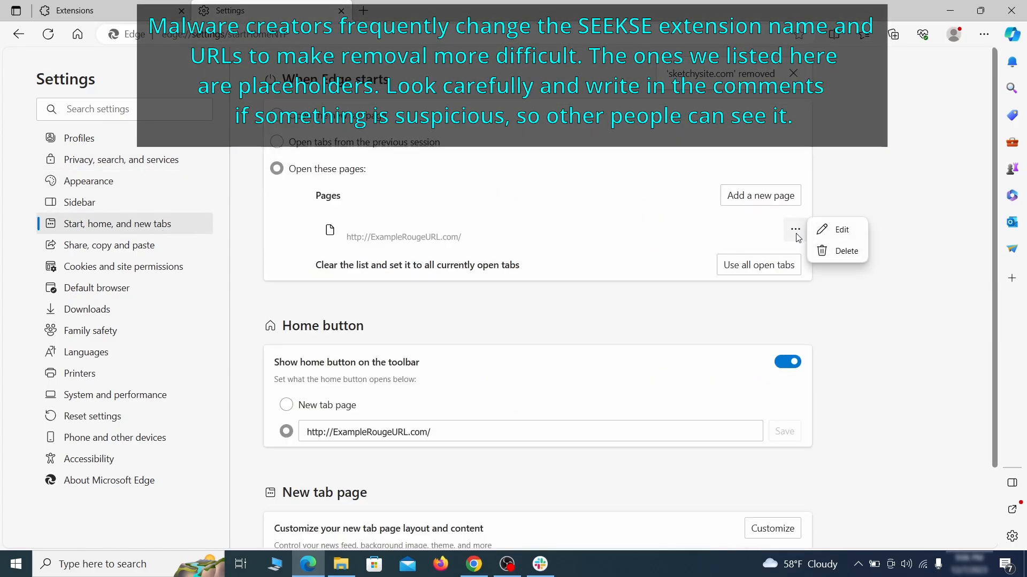
{"action": "left_click", "coordinate": [837, 252]}
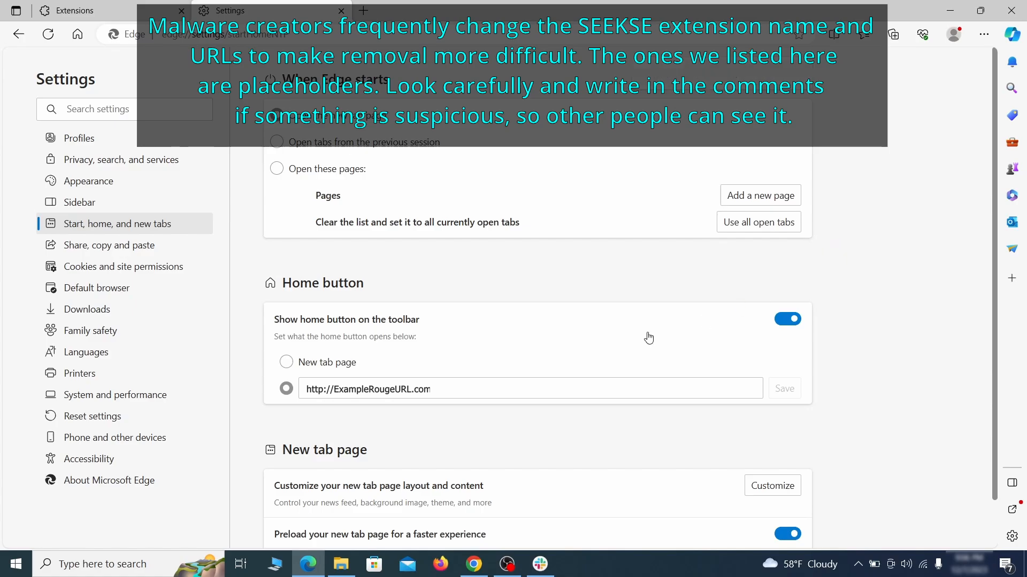
Step: Clear the custom home button URL and set the home button to open the new tab page
{"action": "left_click", "coordinate": [458, 380]}
{"action": "key", "text": "BackSpace"}
{"action": "key", "text": "ctrl+a"}
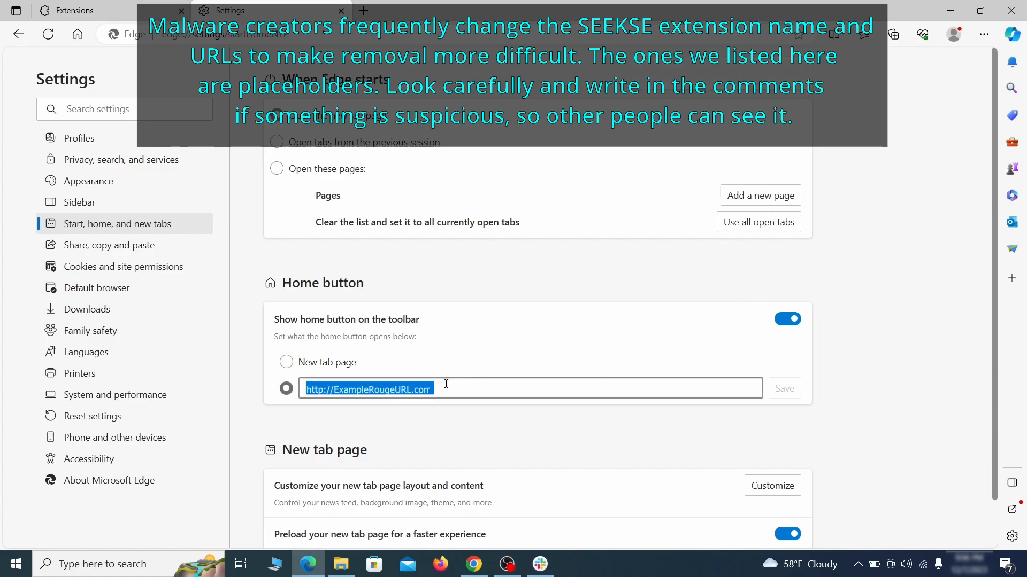
{"action": "key", "text": "BackSpace"}
{"action": "left_click", "coordinate": [286, 364]}
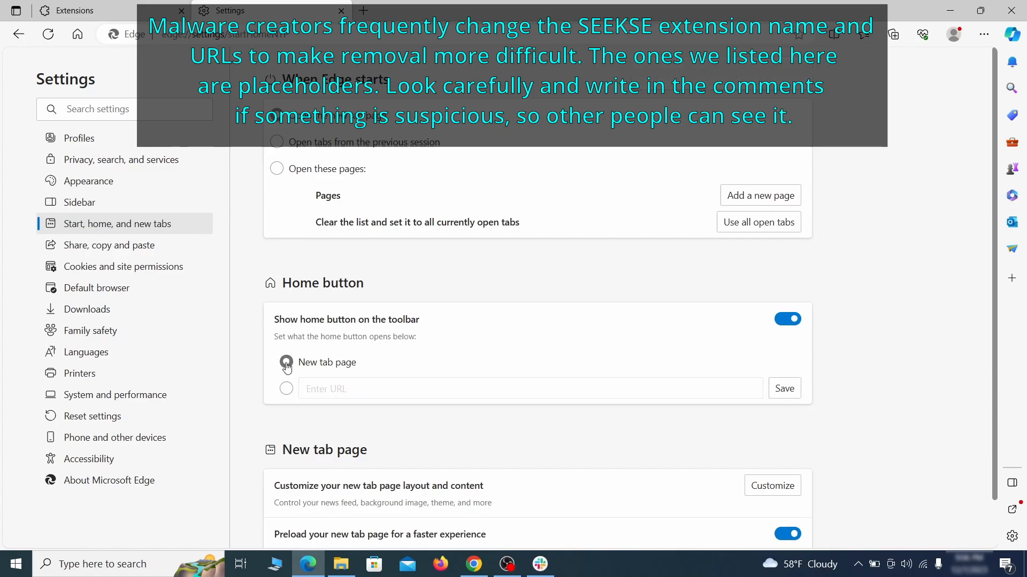
Step: Remove ExampleRougeURL.com from the sites allowed to send notifications in the site permissions
{"action": "left_click", "coordinate": [187, 267]}
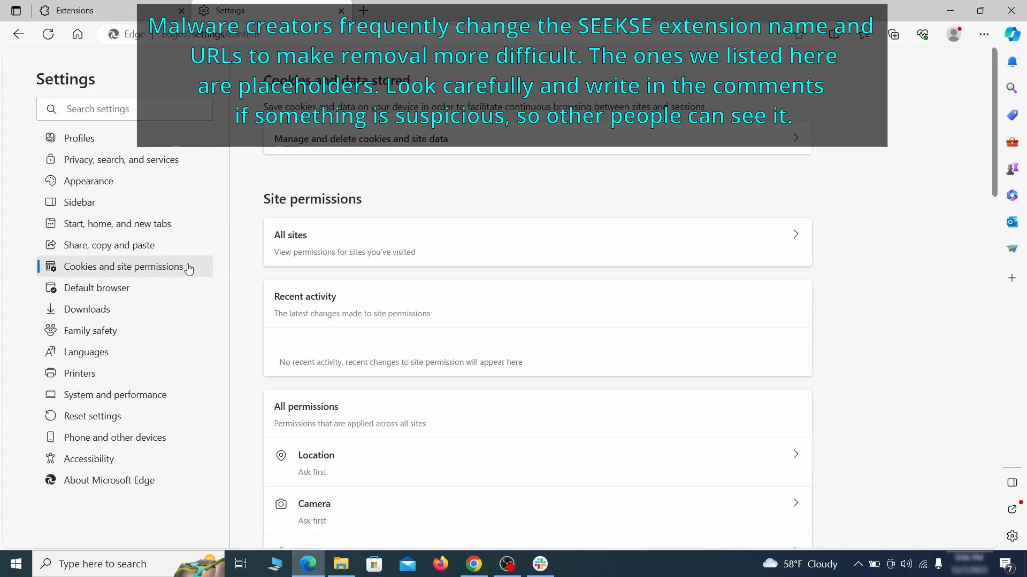
{"action": "scroll", "coordinate": [495, 276], "scroll_direction": "down", "scroll_amount": 5}
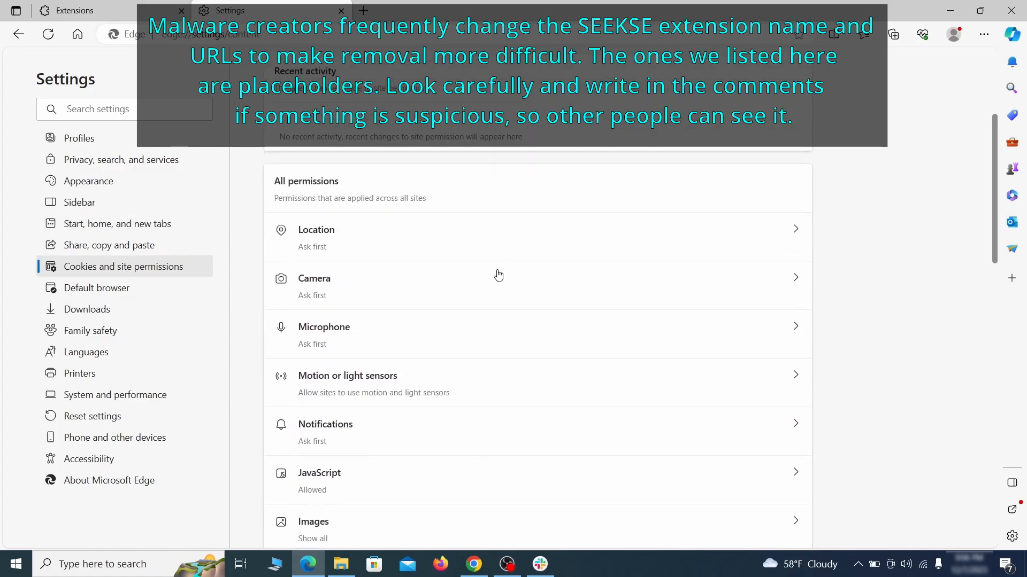
{"action": "scroll", "coordinate": [498, 275], "scroll_direction": "down", "scroll_amount": 2}
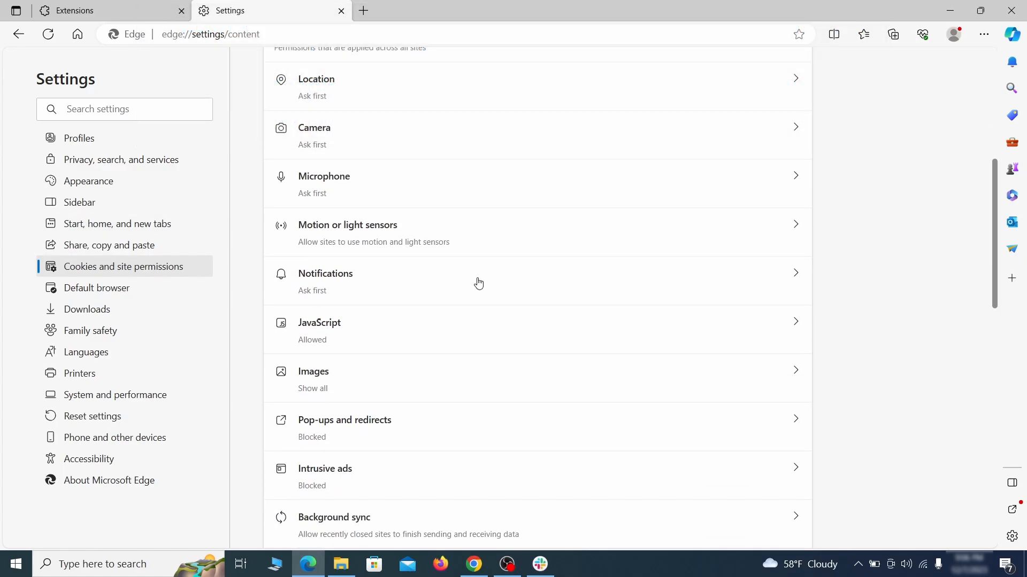
{"action": "left_click", "coordinate": [478, 283]}
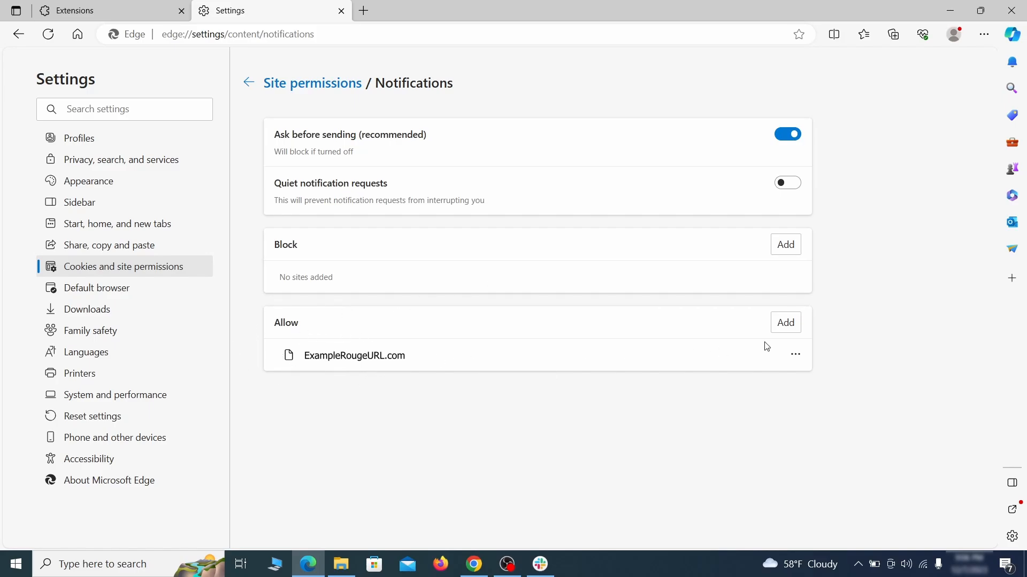
{"action": "left_click", "coordinate": [796, 355]}
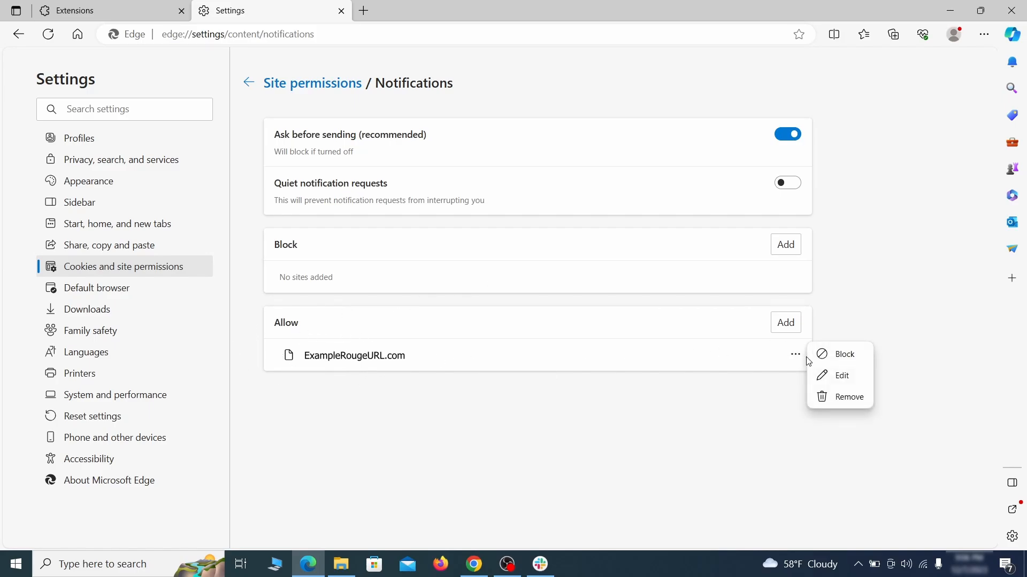
{"action": "left_click", "coordinate": [843, 398]}
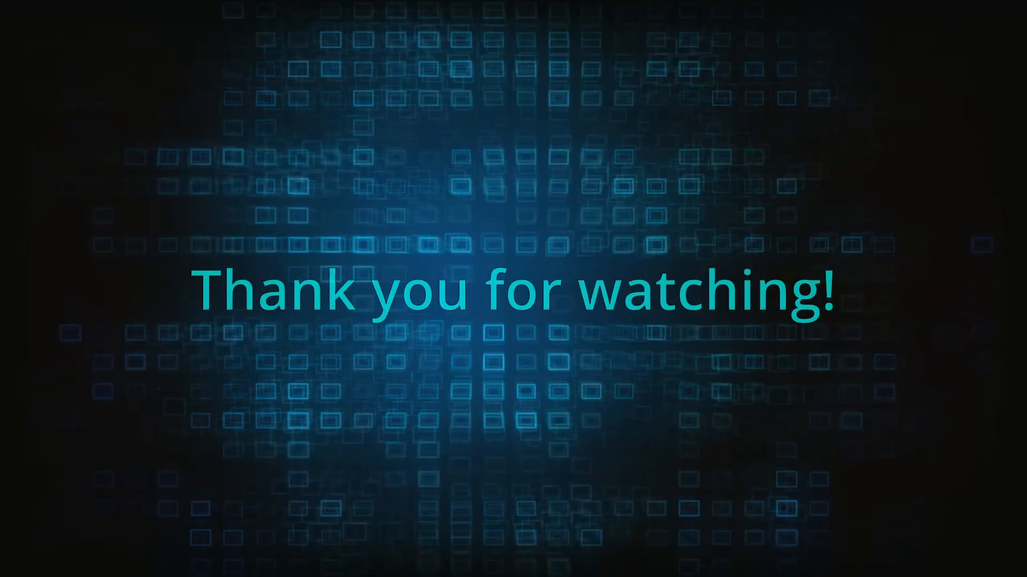